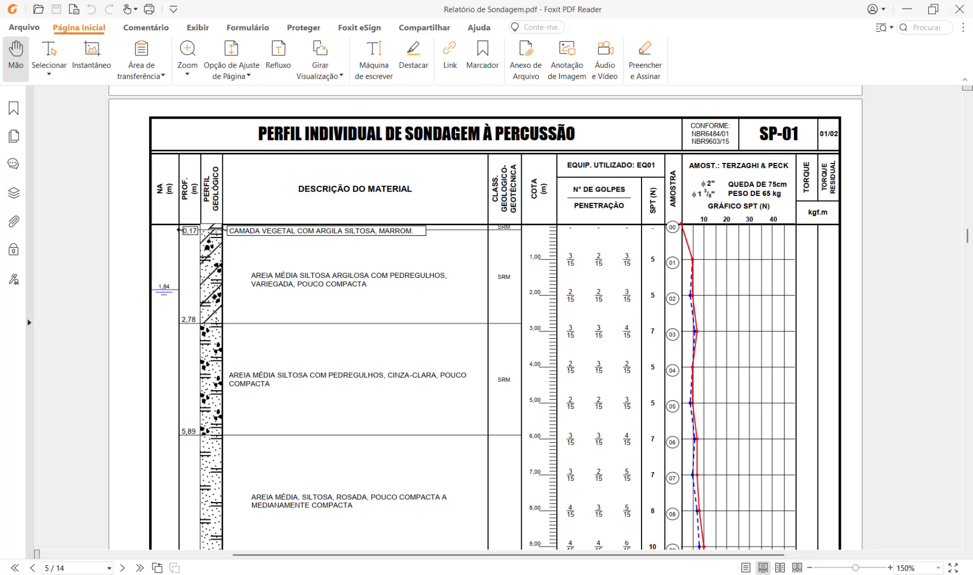
- Switch to Estak PRO and set the water level of borehole SP-01 to 1,84 m
key("alt+Tab")
double_click(83, 73)
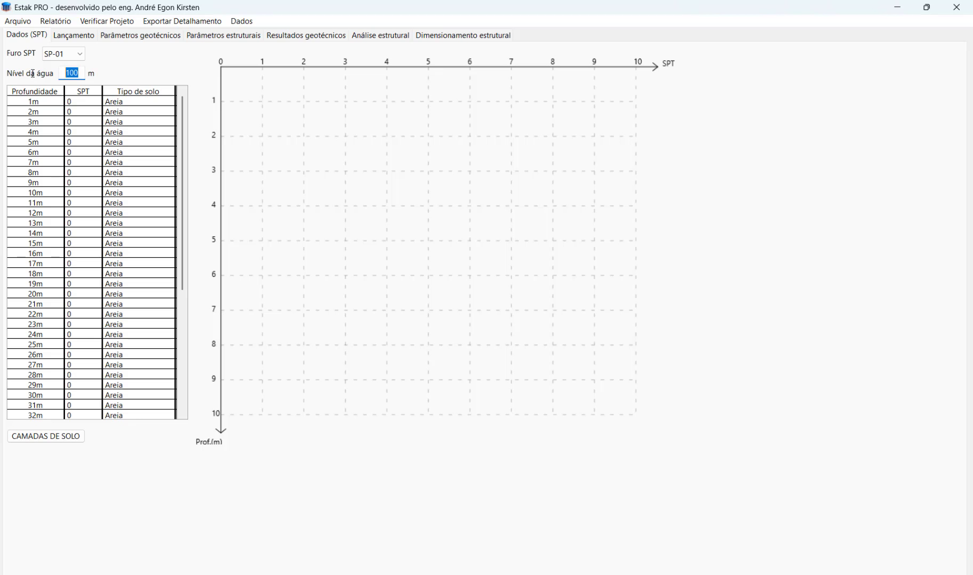
type("1,")
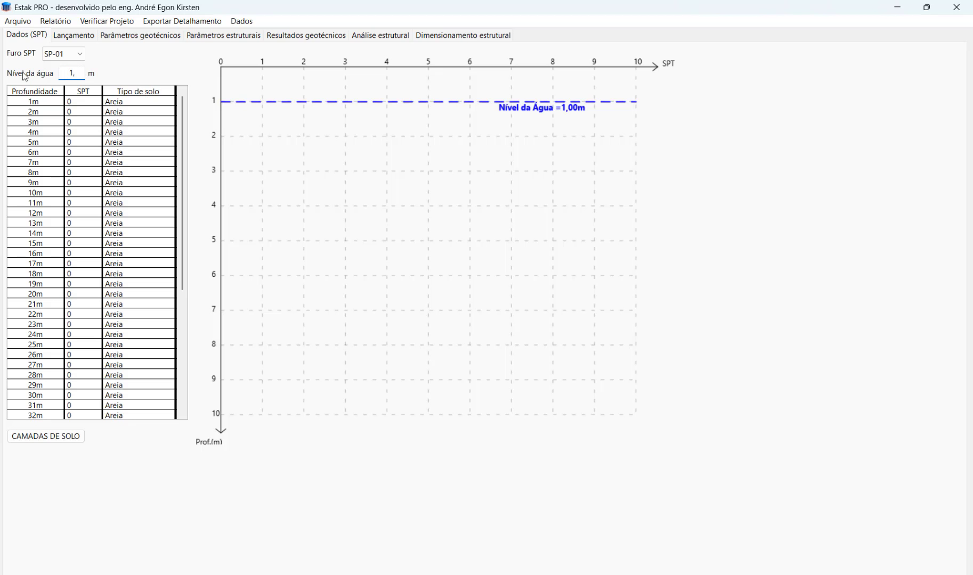
type("84")
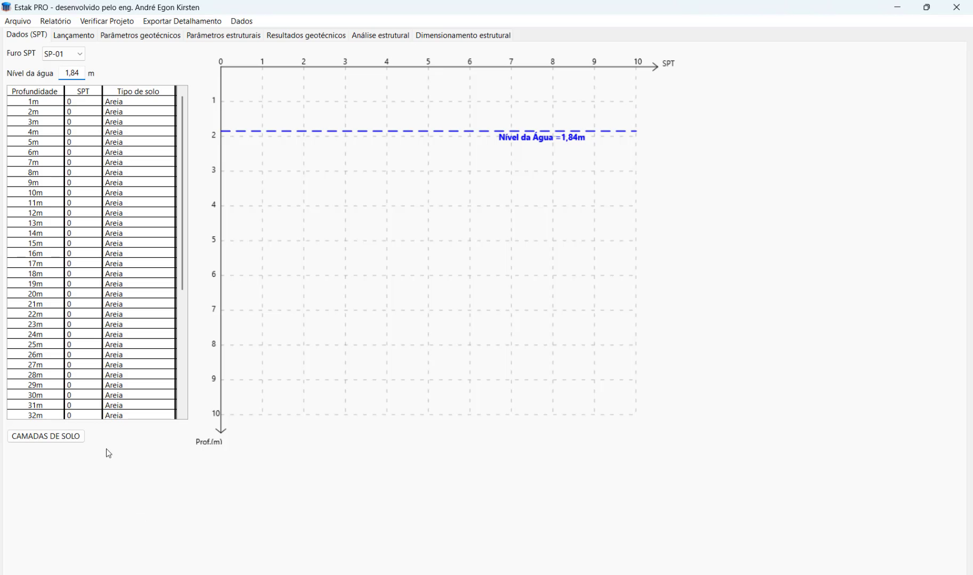
- Open the soil layers dialog and place it over the sounding report in Foxit PDF Reader, leaving the material descriptions visible
left_click(48, 436)
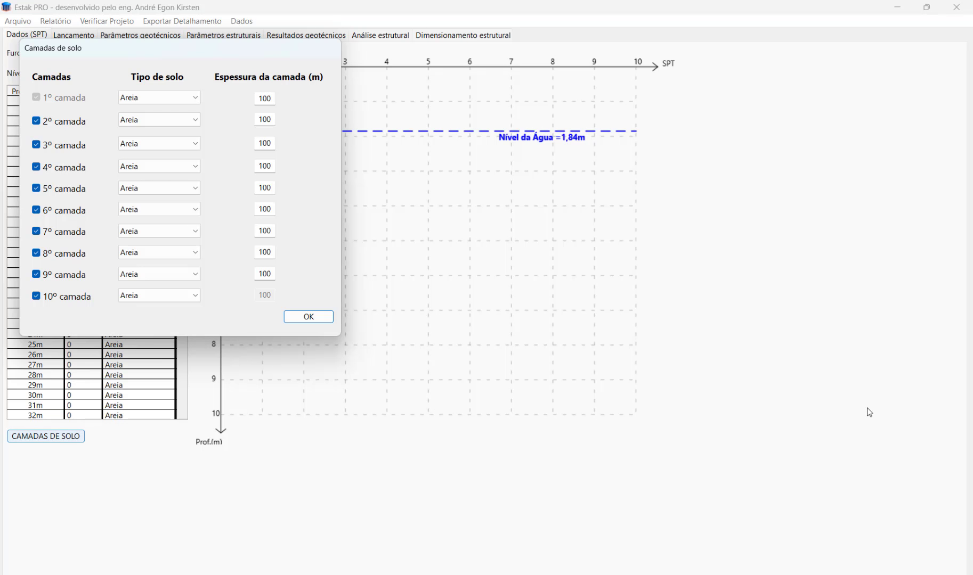
key("alt+Tab")
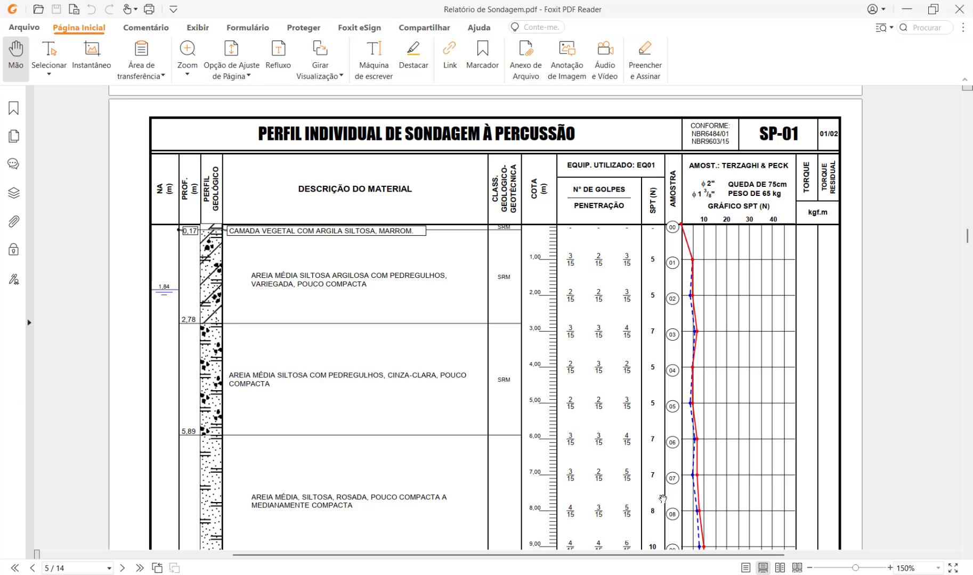
mouse_move(687, 567)
left_click(676, 533)
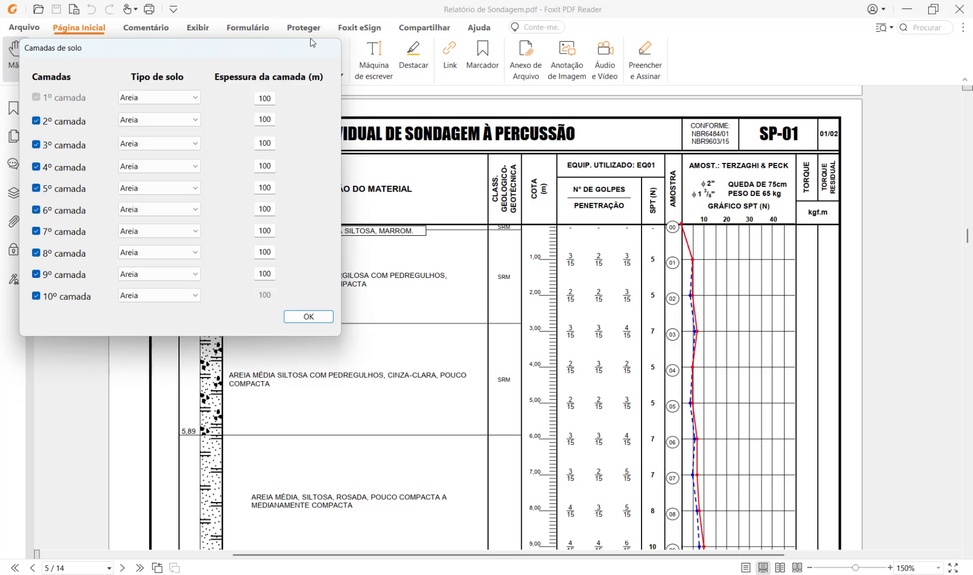
left_click_drag(311, 38, 836, 159)
scroll(475, 244, "down", 1)
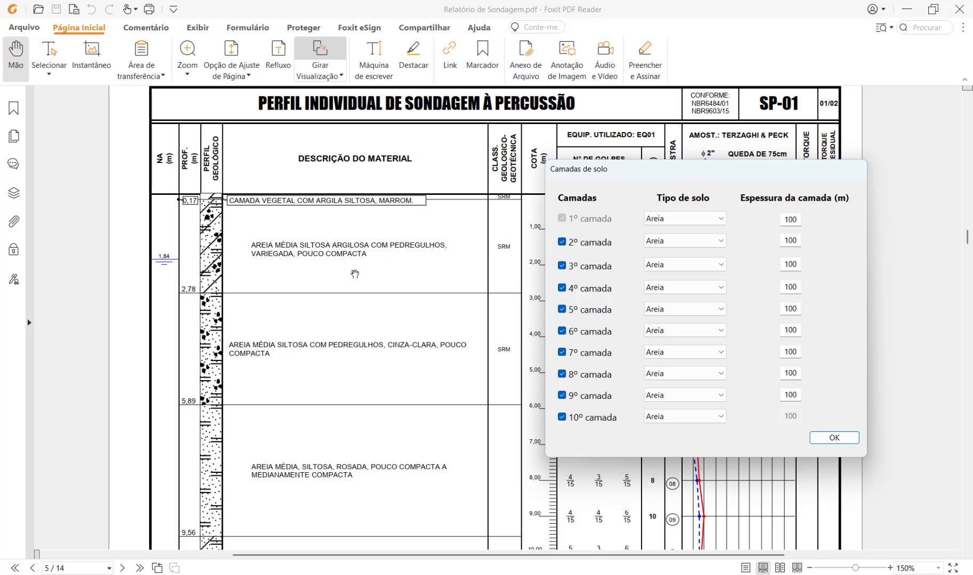
- Set the first soil layer to Areia silto-argilosa with a thickness of 2,78 m
left_click(690, 219)
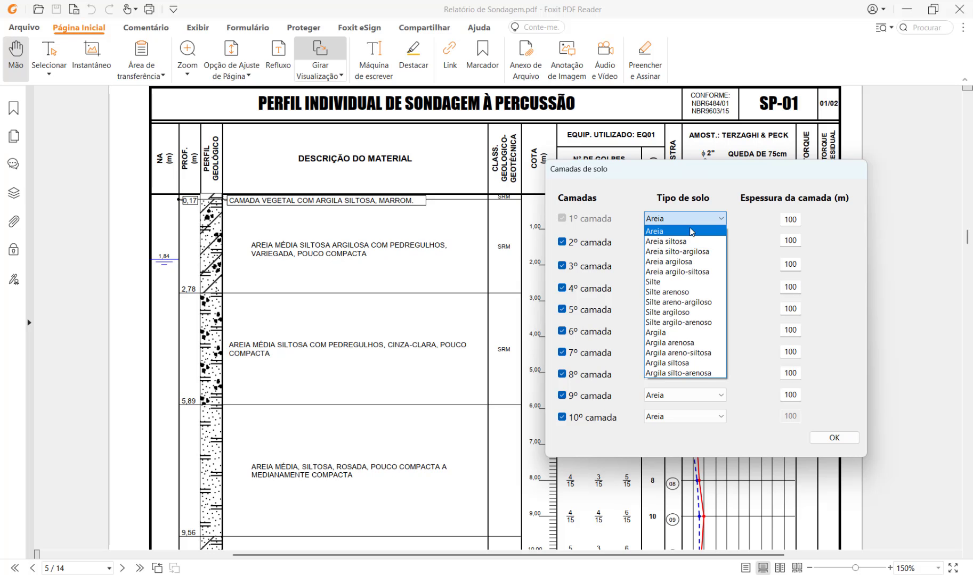
left_click(690, 251)
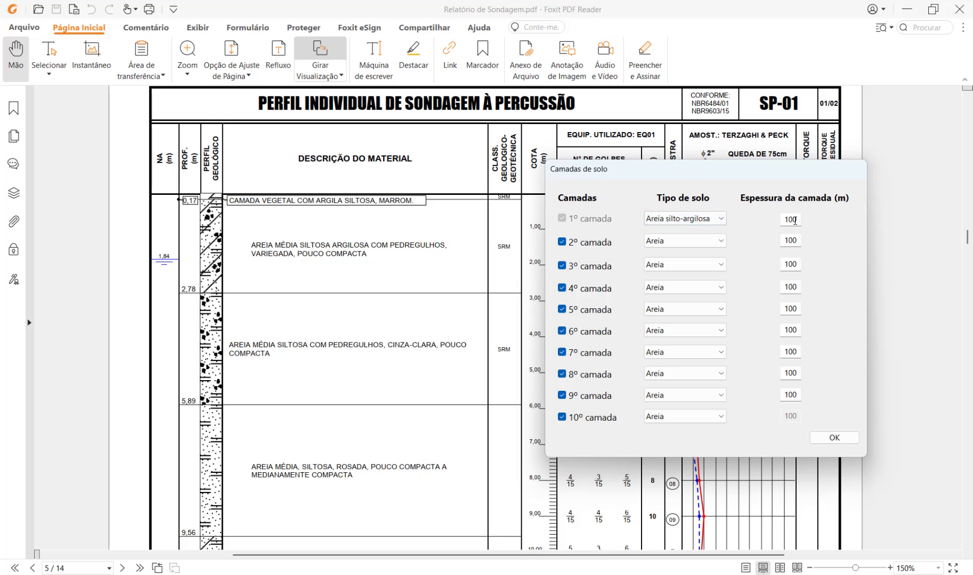
double_click(793, 219)
type("2,78")
- Set the second soil layer to Areia siltosa with a thickness of 6,78 m, combining the report's two consecutive silty sand layers
scroll(458, 262, "down", 3)
scroll(457, 258, "down", 1)
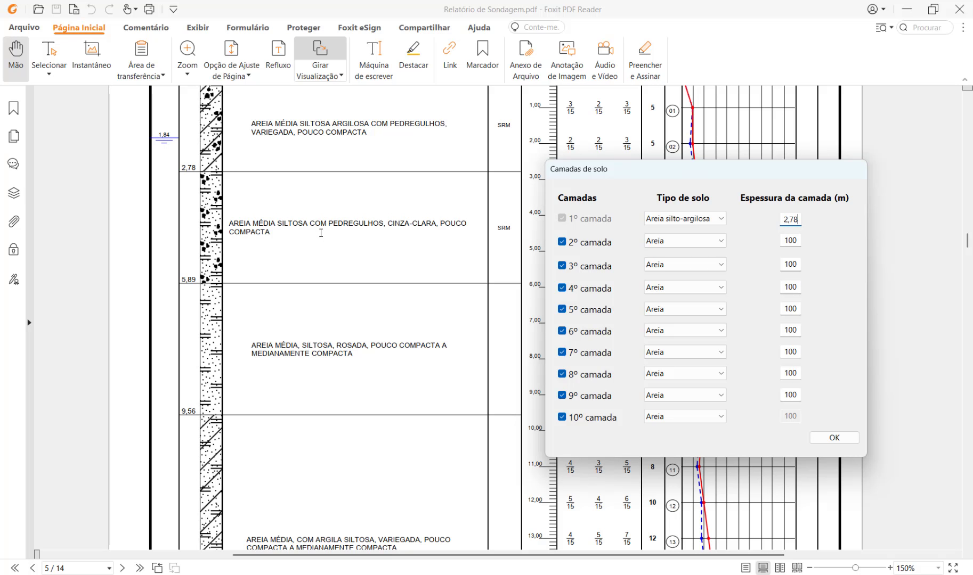
scroll(275, 334, "down", 1)
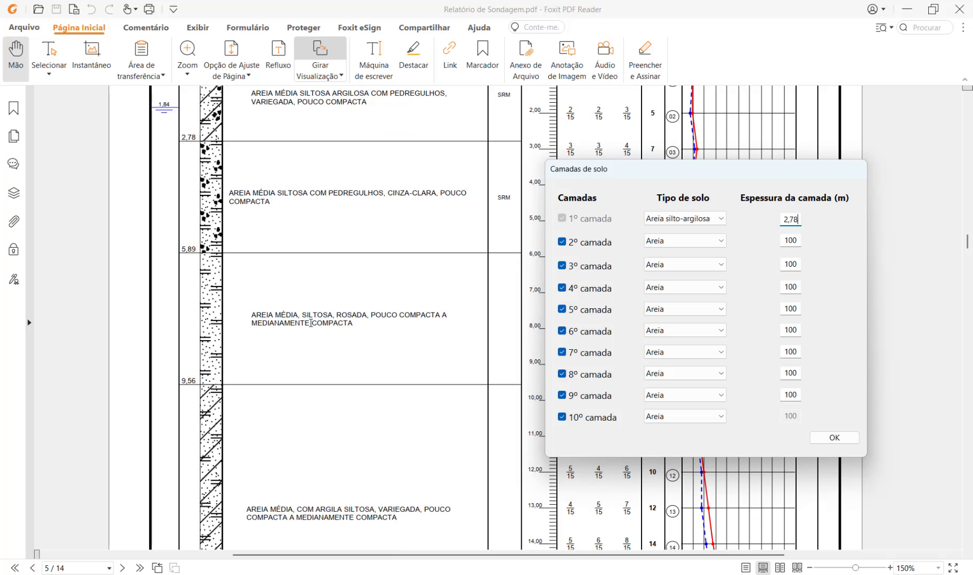
scroll(310, 323, "up", 2)
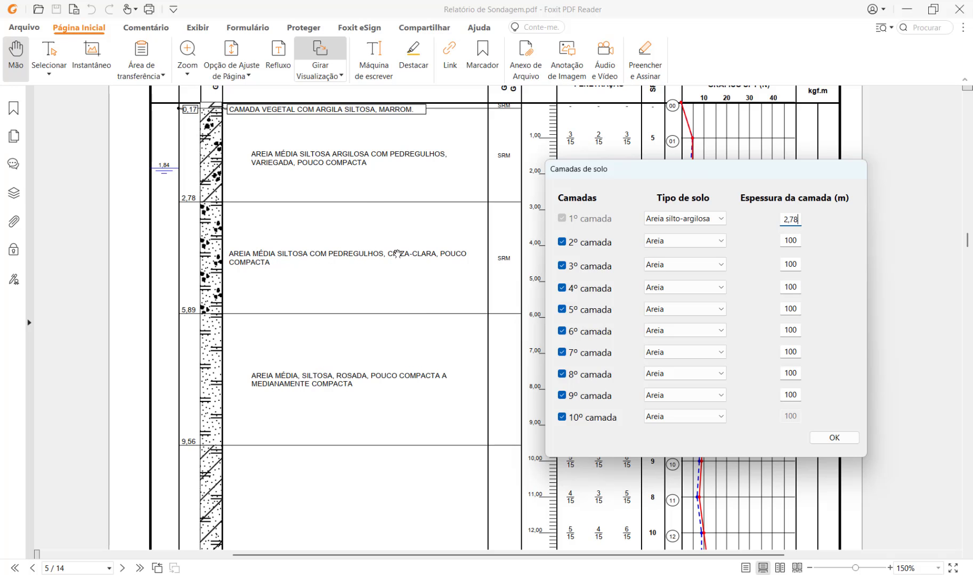
double_click(797, 241)
type("6,78")
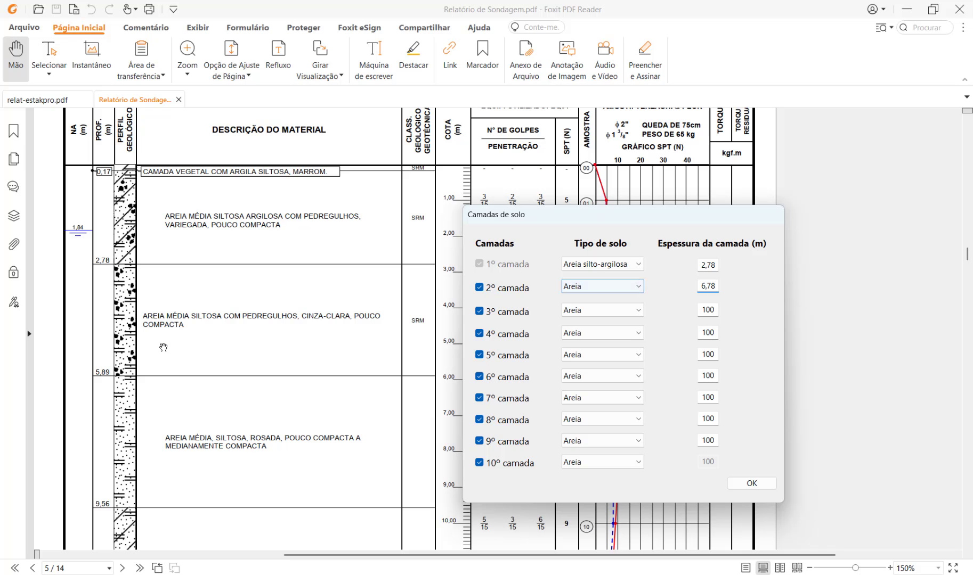
left_click(610, 288)
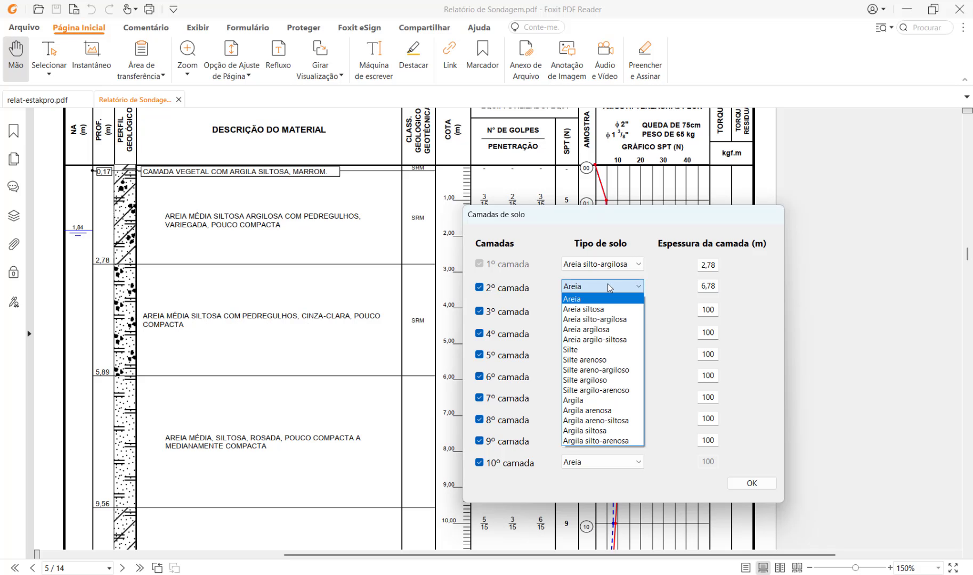
left_click(598, 308)
- Set the third soil layer to Areia argilo-siltosa with a thickness of 7,16 m, following the sounding report
scroll(253, 325, "down", 3)
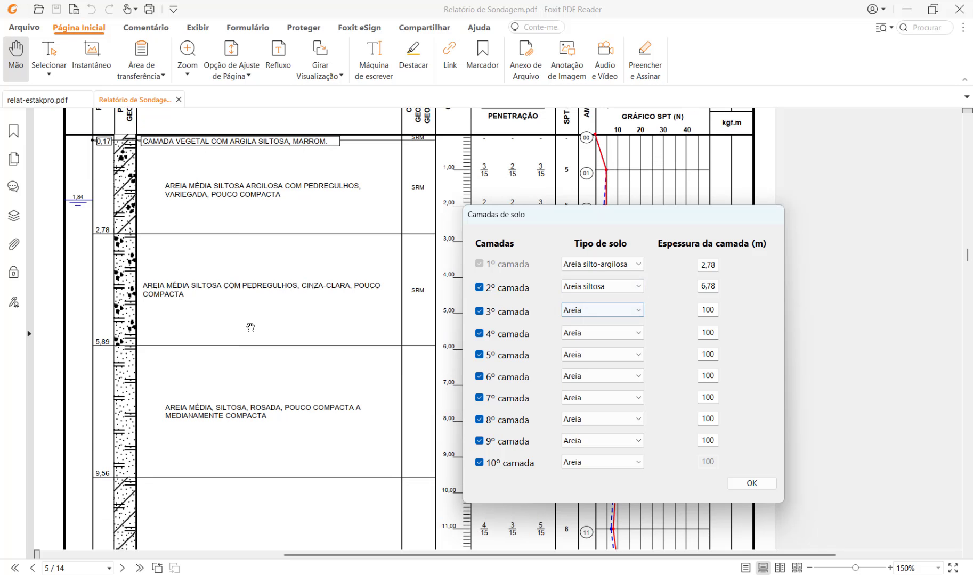
scroll(253, 328, "down", 3)
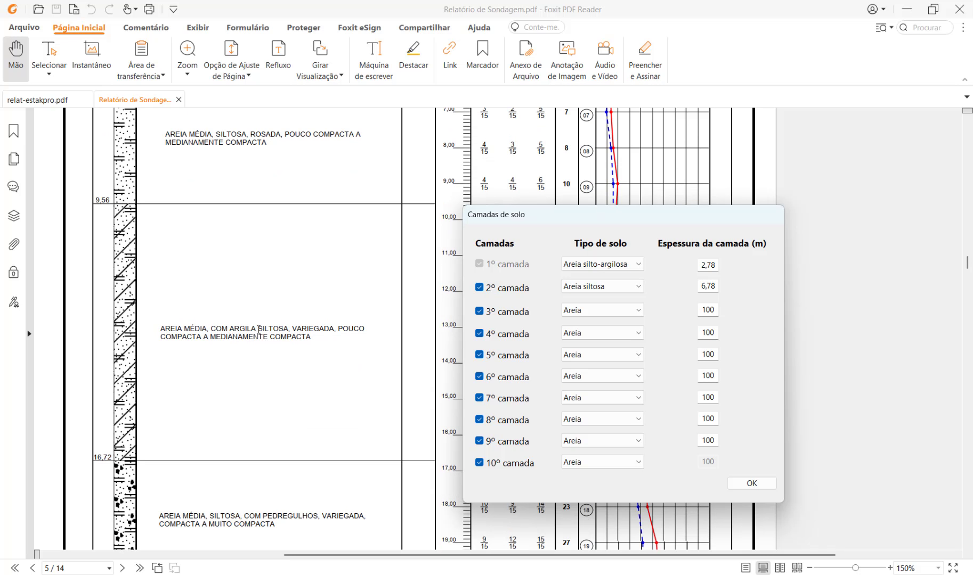
scroll(264, 329, "down", 2)
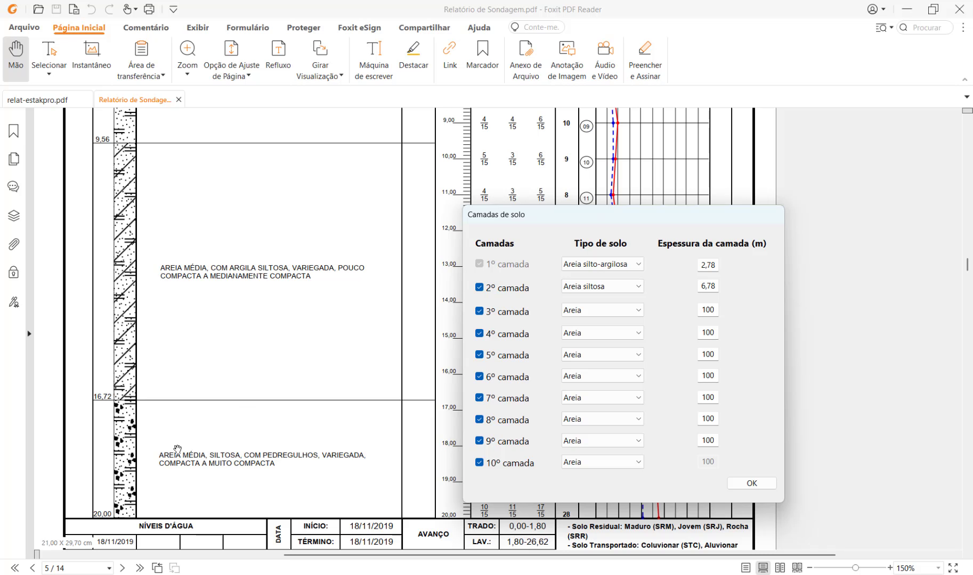
scroll(255, 450, "up", 3)
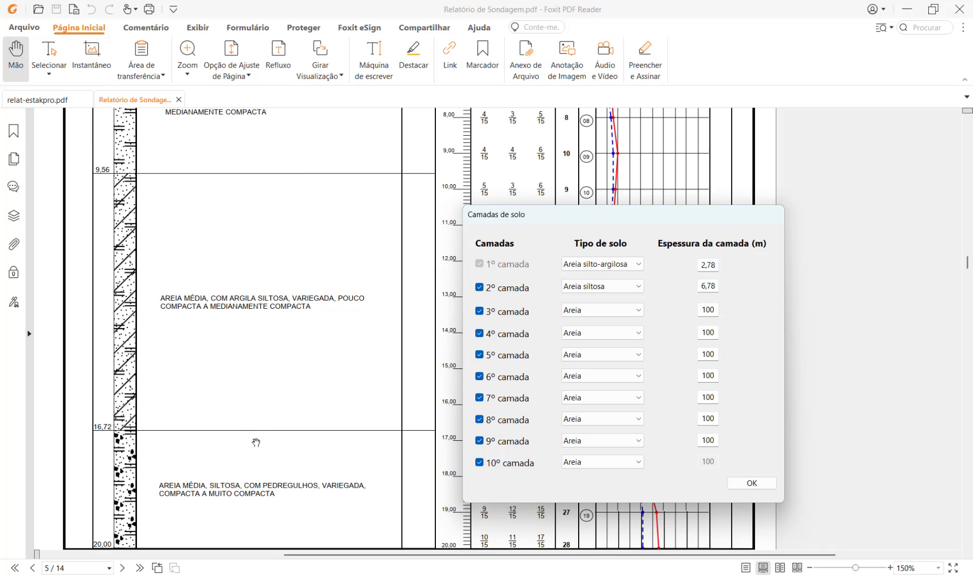
left_click(627, 314)
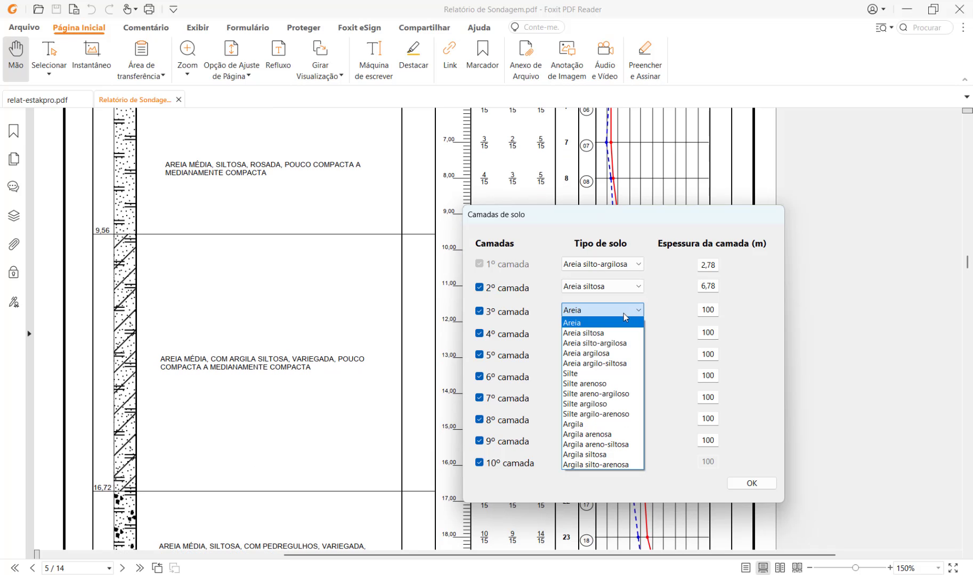
left_click(609, 364)
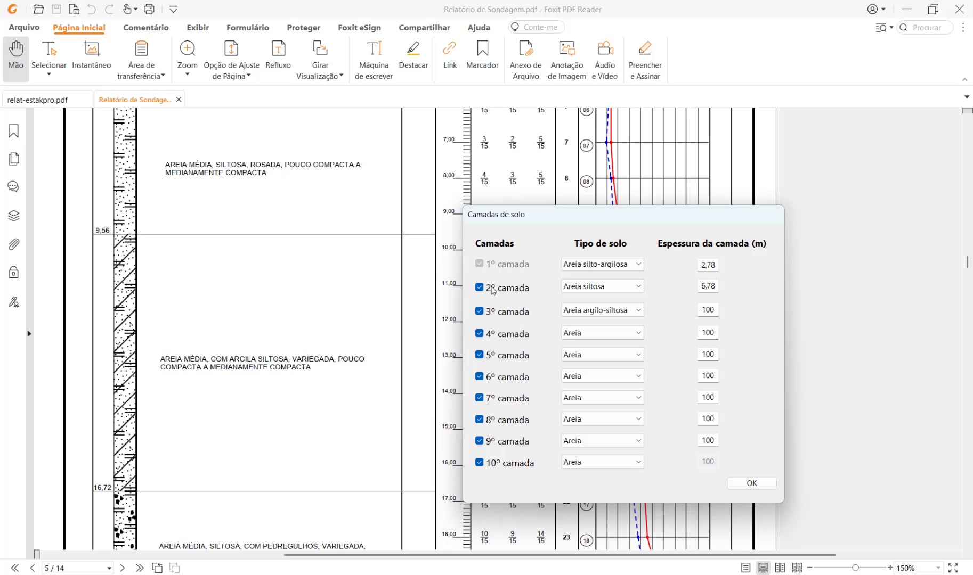
double_click(707, 310)
type("7,16")
- Set the fourth soil layer to Areia siltosa, 9,9 m thick, and apply the layers with the fifth and deeper ones disabled
scroll(283, 333, "down", 10)
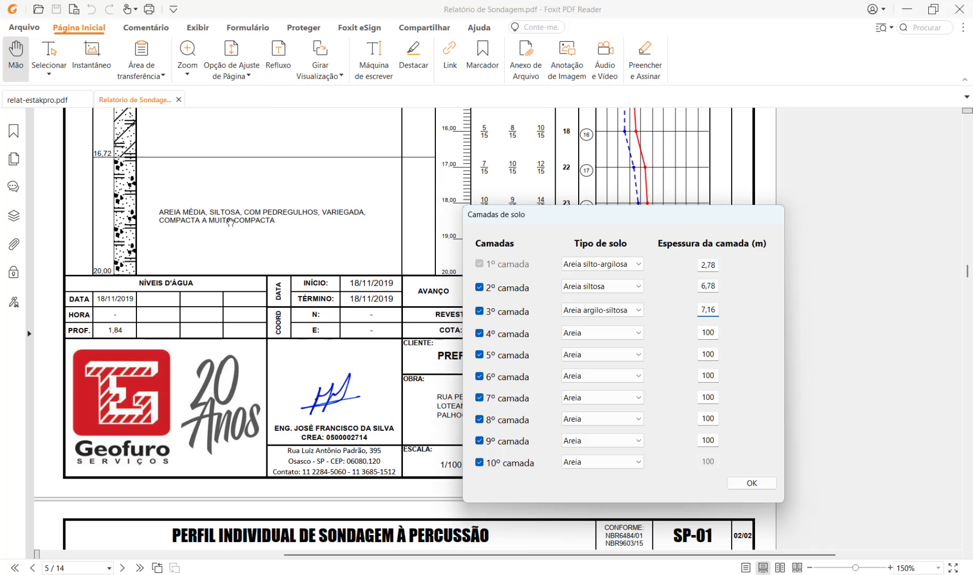
scroll(295, 240, "down", 12)
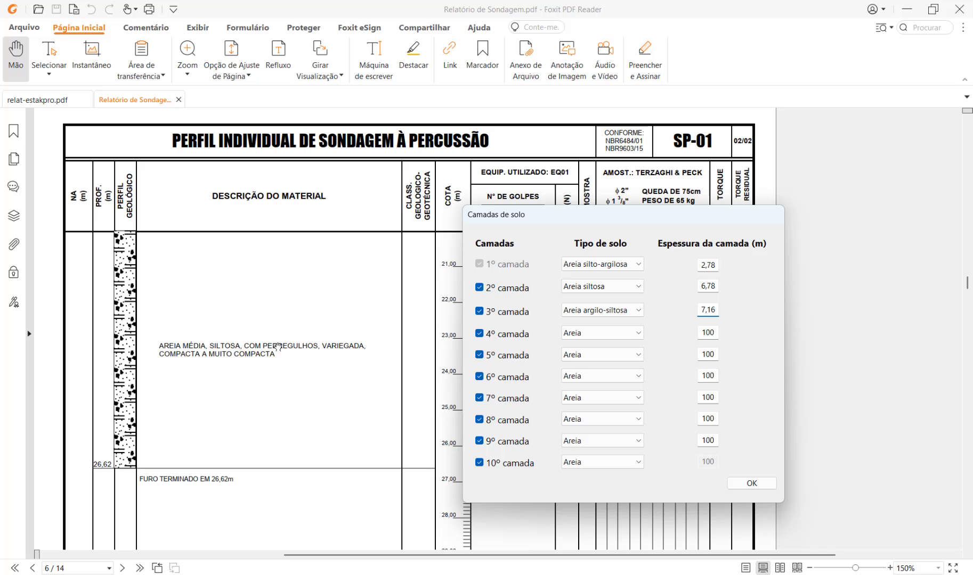
scroll(278, 347, "up", 9)
left_click(611, 334)
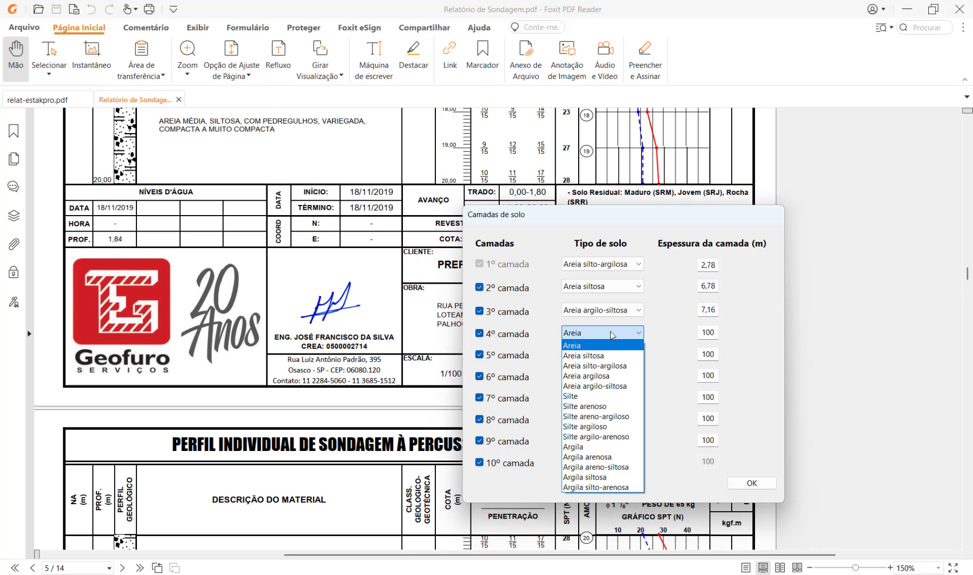
left_click(611, 356)
scroll(176, 343, "down", 6)
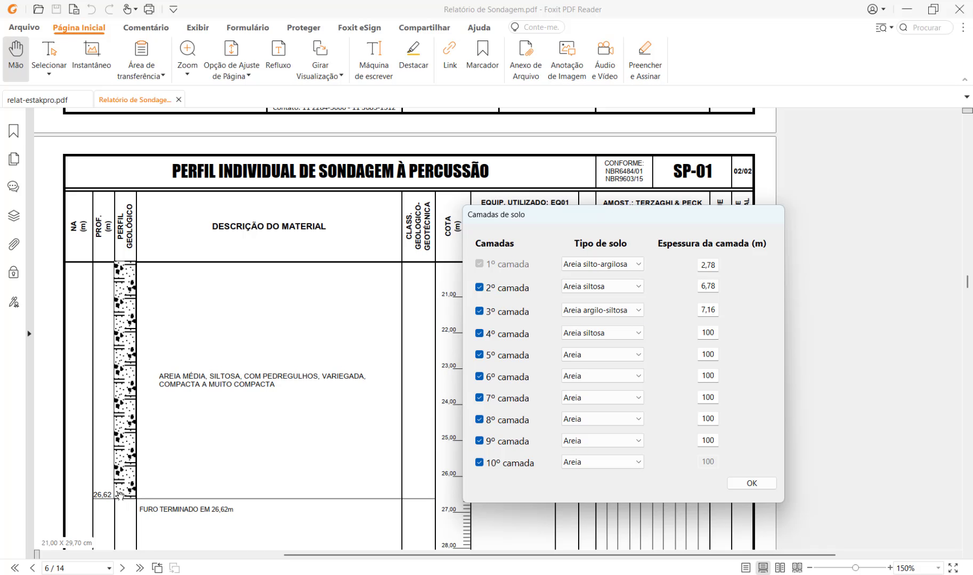
scroll(140, 351, "up", 6)
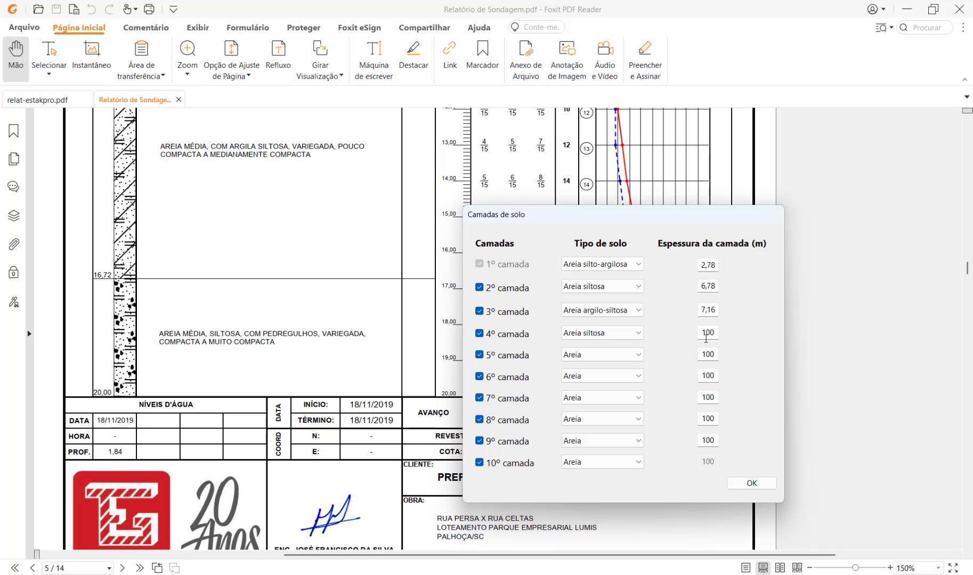
left_click_drag(718, 333, 682, 330)
type("9,9")
left_click(494, 356)
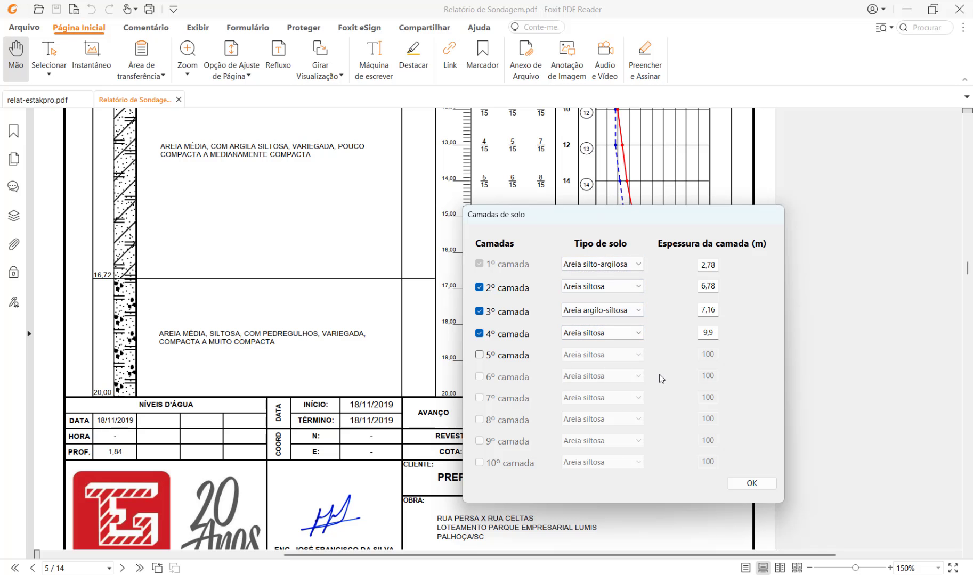
left_click(758, 486)
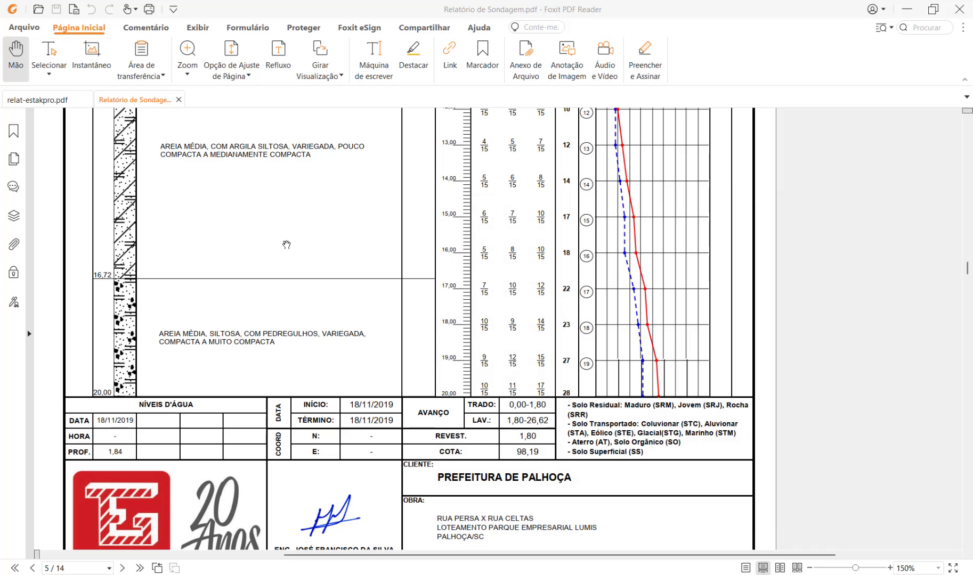
- Restore Estak PRO to a smaller window and place it beside the start of the SP-01 profile, keeping the report's SPT column visible
scroll(387, 381, "up", 3)
left_click(699, 574)
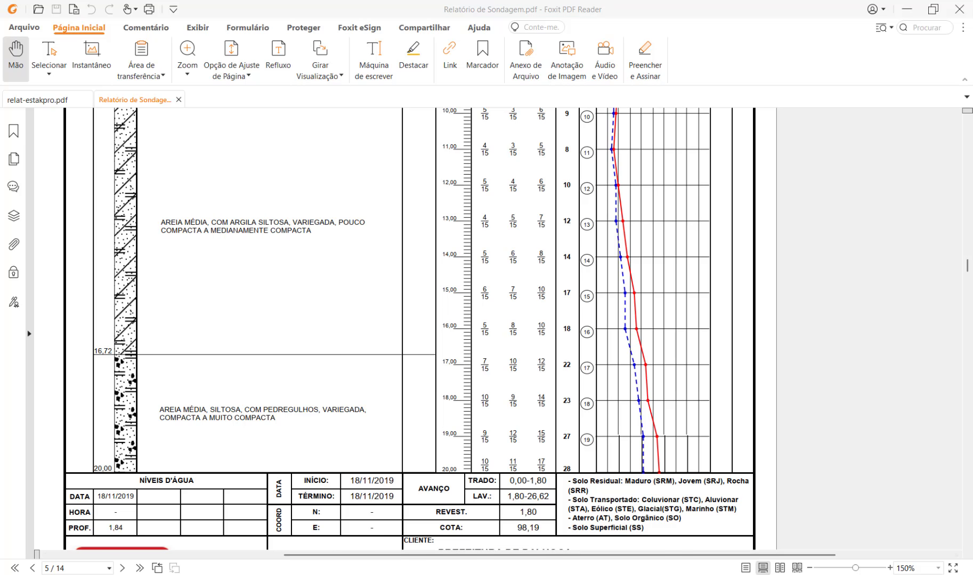
left_click(926, 6)
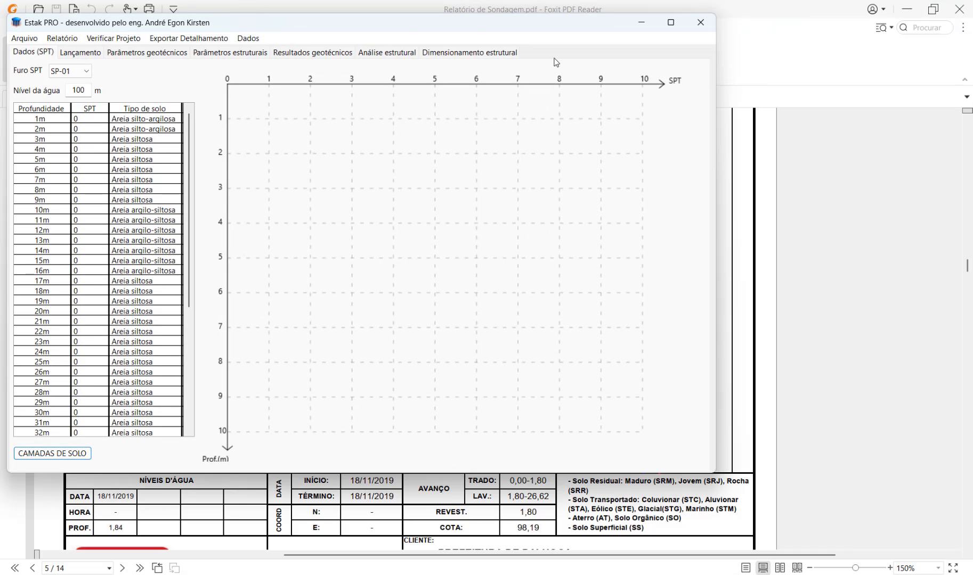
left_click_drag(464, 30, 972, 153)
scroll(385, 292, "up", 10)
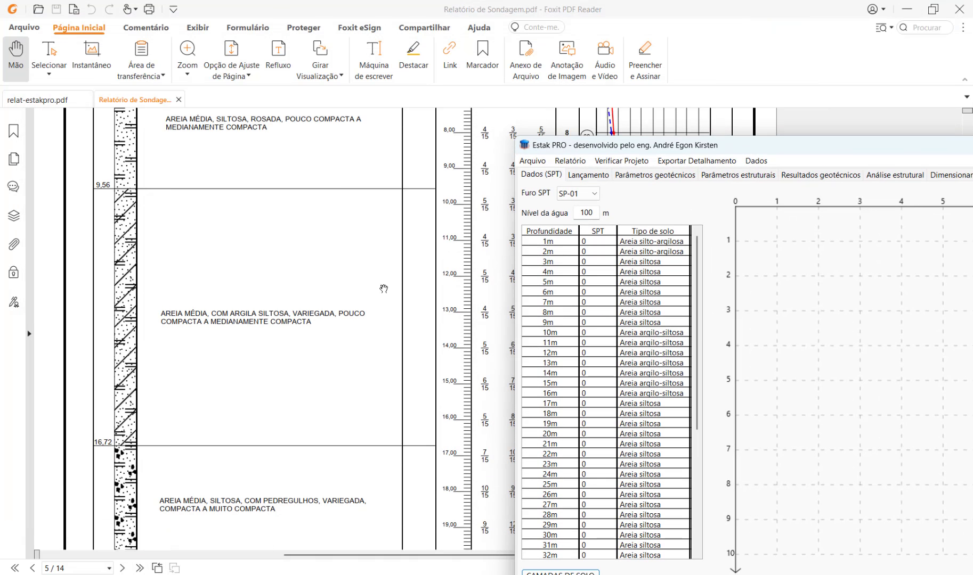
scroll(385, 292, "up", 5)
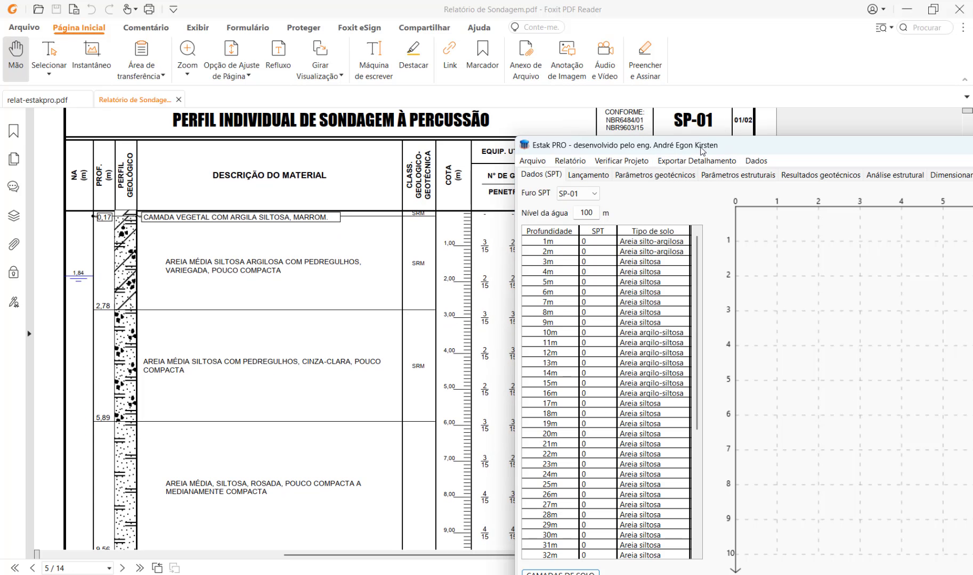
left_click_drag(698, 144, 804, 179)
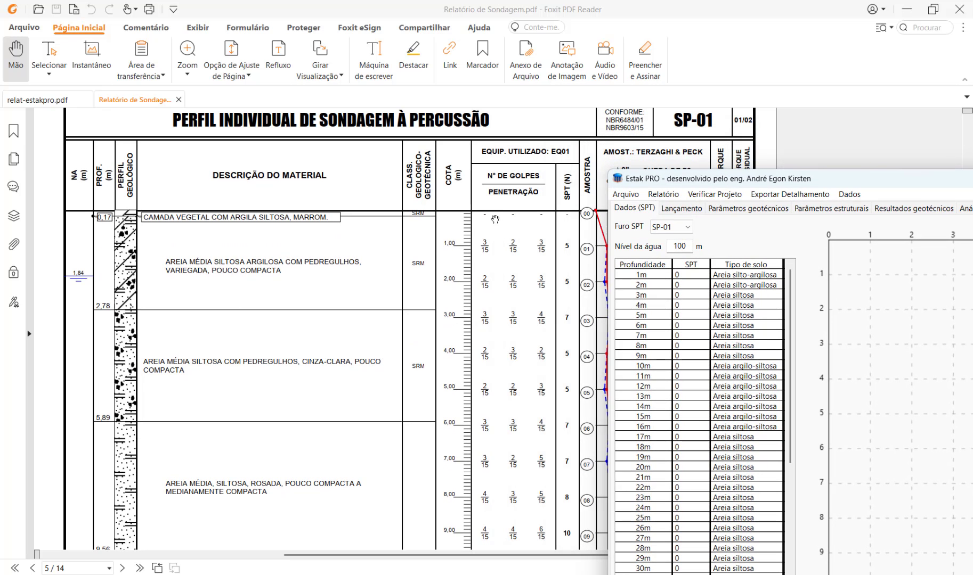
scroll(495, 220, "down", 3)
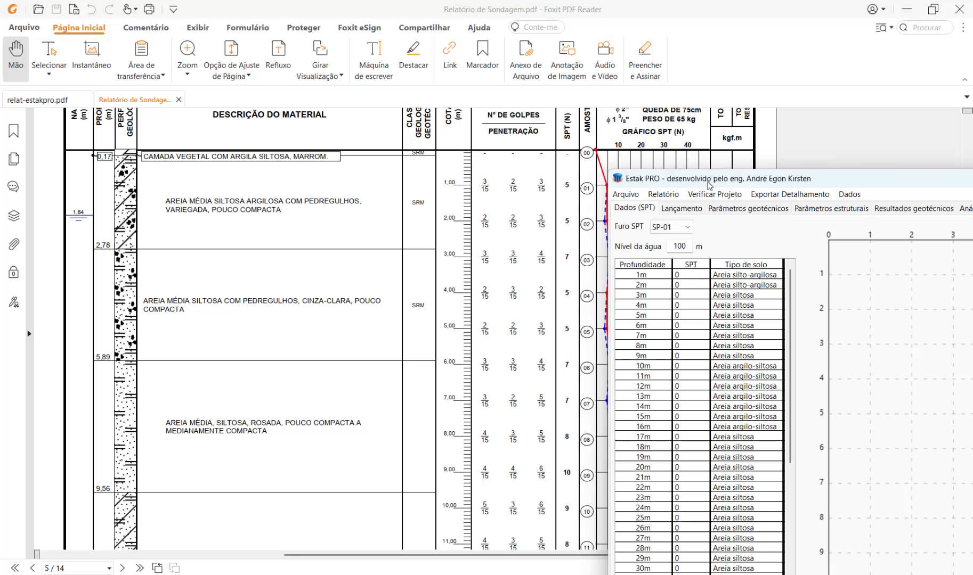
left_click_drag(708, 181, 716, 120)
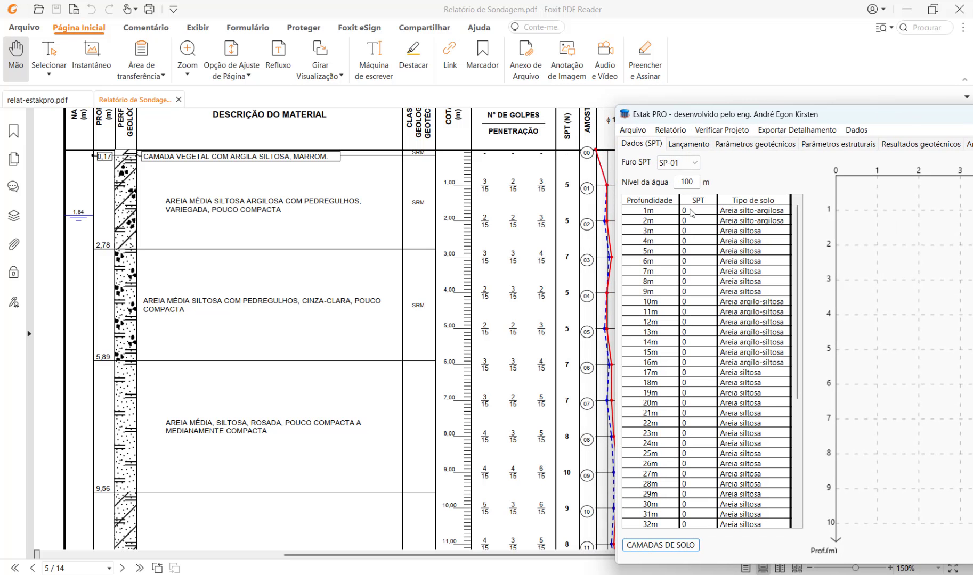
- Enter the SP-01 SPT values 5, 5, 7, 5 and 5 for depths 1 m to 5 m, following the sounding report
left_click(691, 211)
type("5")
key("Return")
type("5")
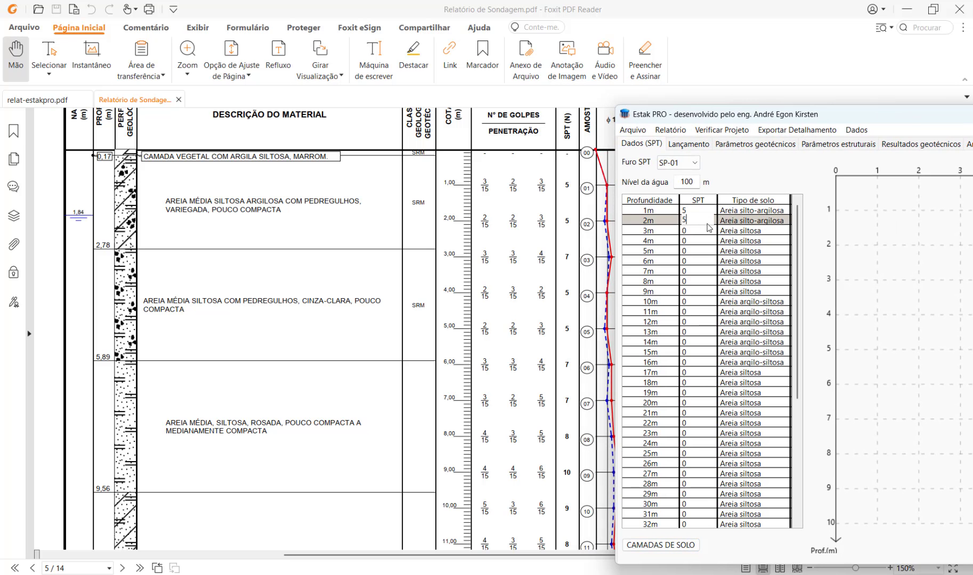
key("Return")
key("Return")
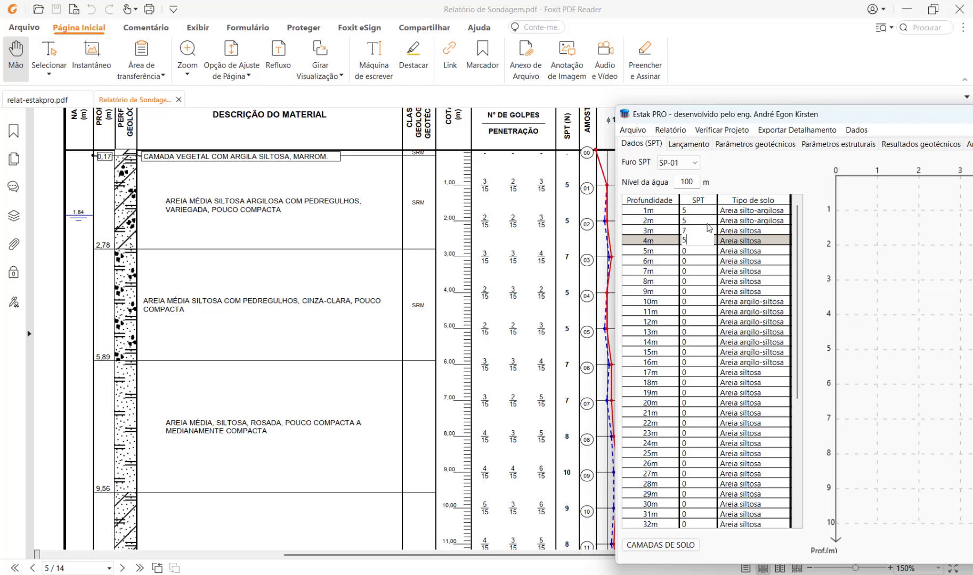
key("Return")
key("Return")
- Enter the SP-01 SPT values 7, 7 and 8 for depths 6 m to 8 m
type("7")
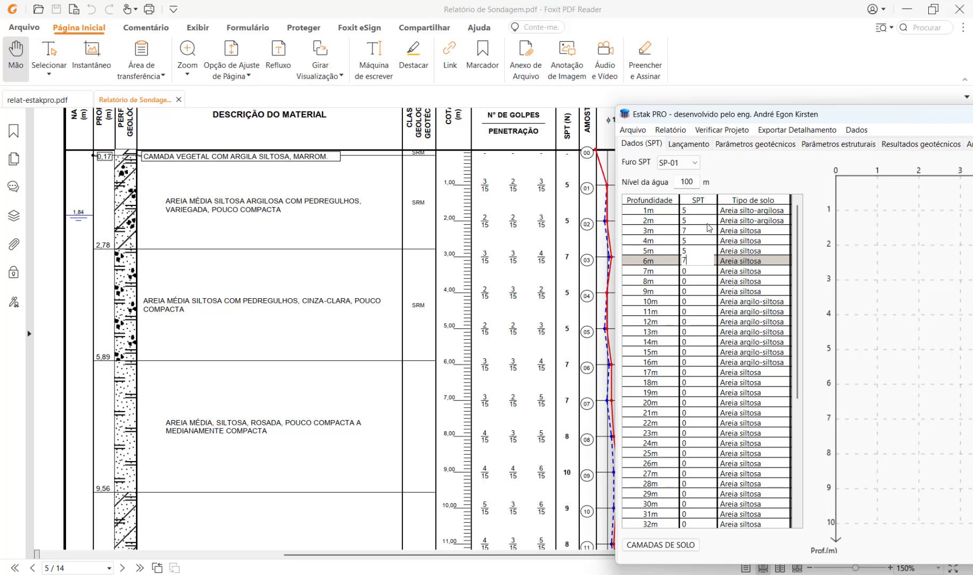
key("Return")
type("7")
key("Return")
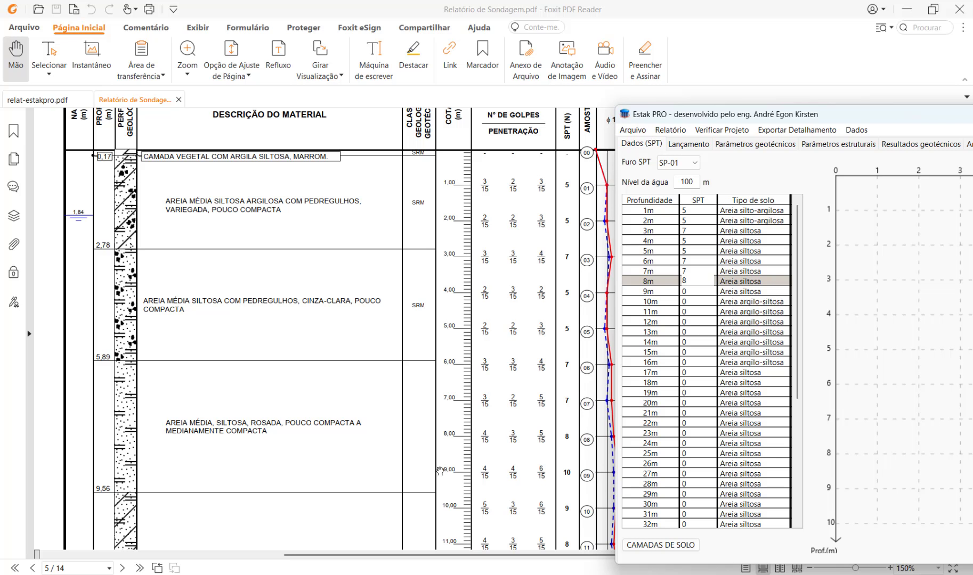
scroll(462, 389, "down", 5)
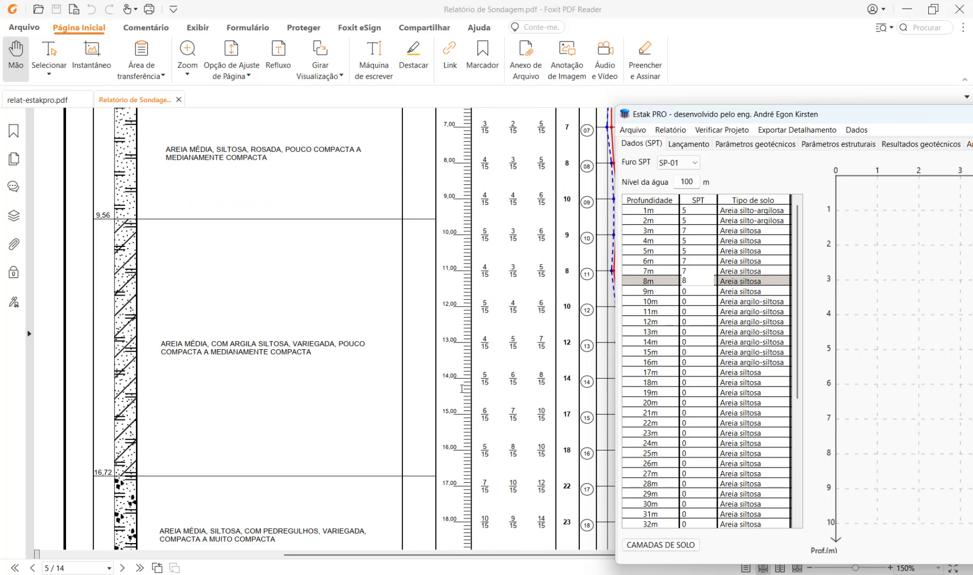
key("Return")
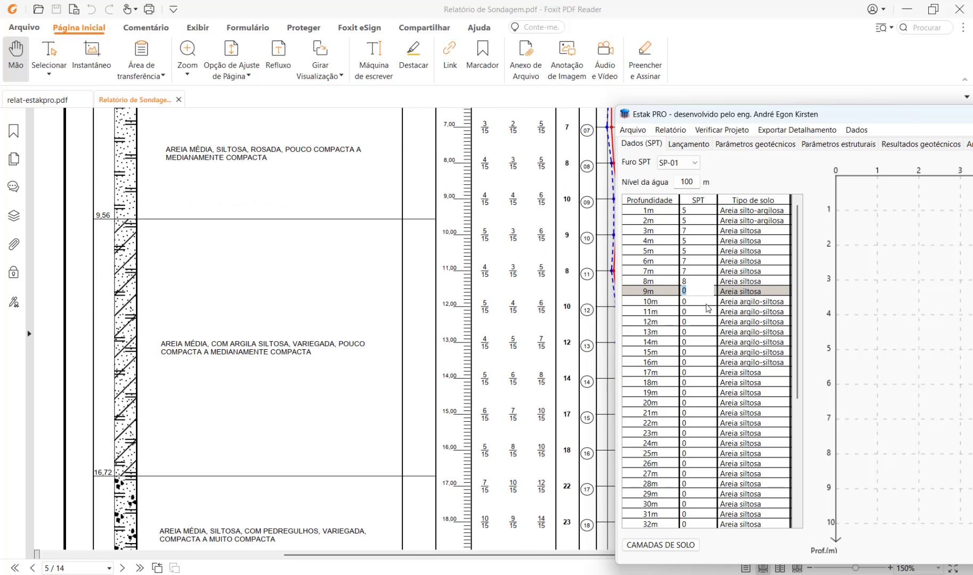
- Enter the SP-01 SPT values 10, 9, 8 and 10 for depths 9 m to 12 m from the report
type("10")
key("Return")
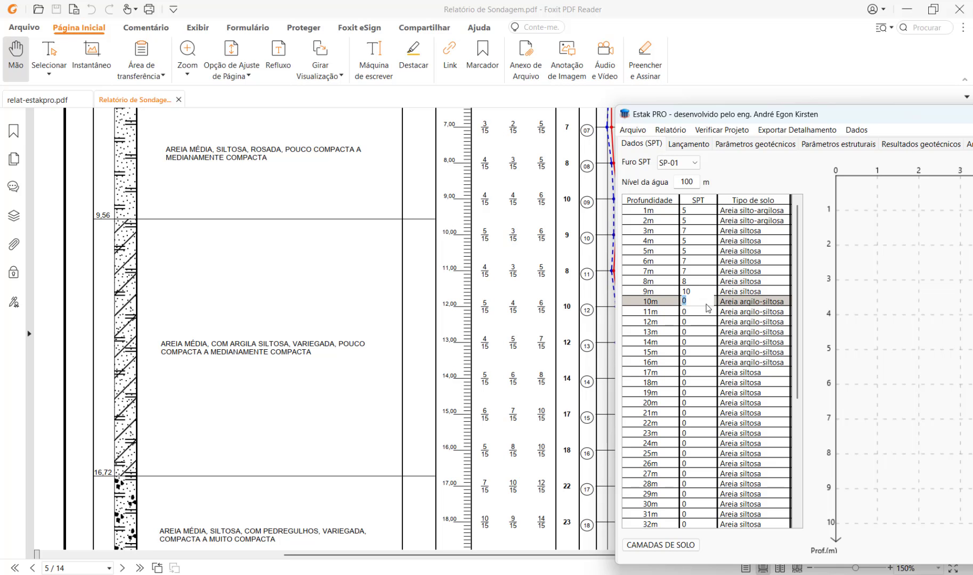
type("9")
key("Return")
type("8")
key("Return")
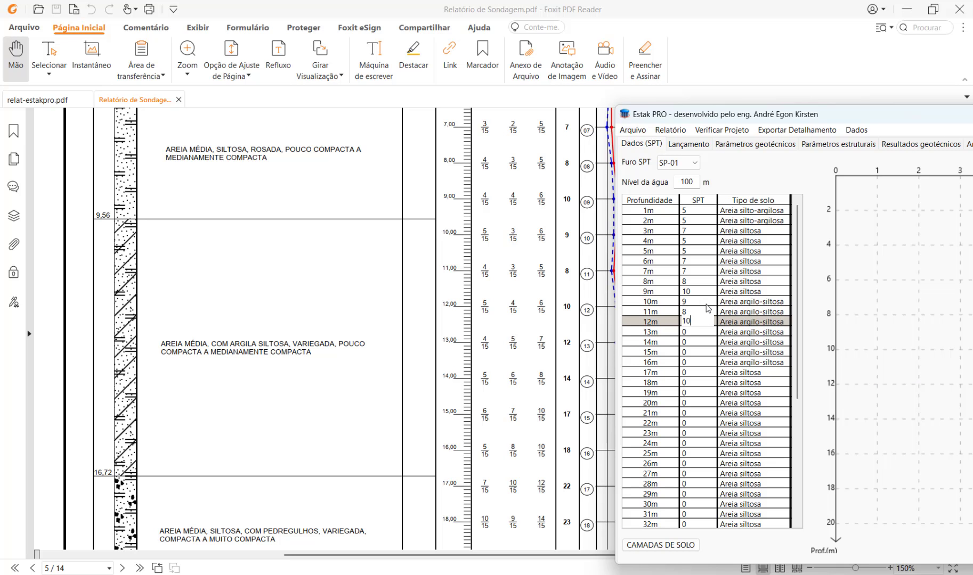
type("10")
key("Return")
- Enter the SP-01 SPT values 12, 14, 17 and 18 for depths 13 m to 16 m
scroll(495, 317, "down", 3)
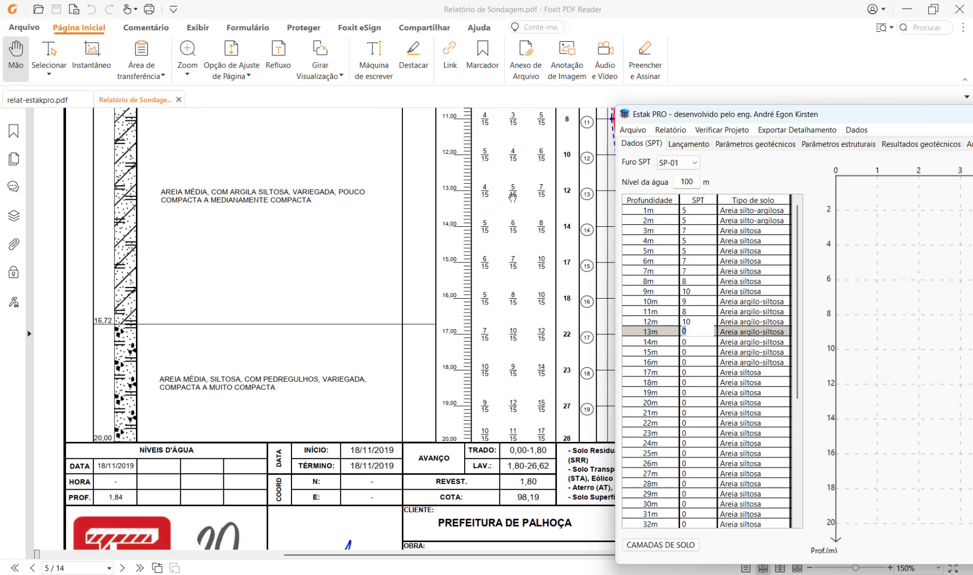
type("12")
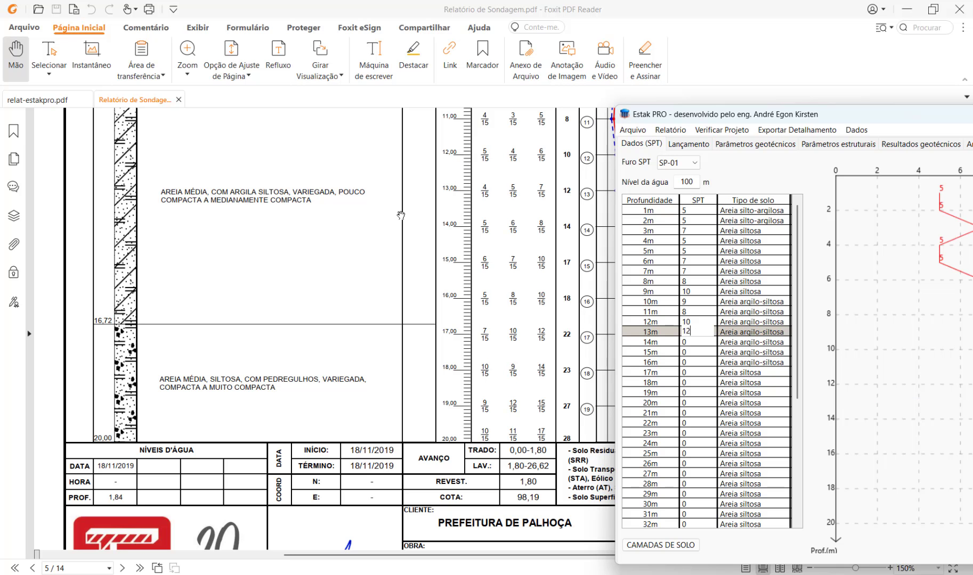
key("Return")
type("14")
key("Return")
type("1")
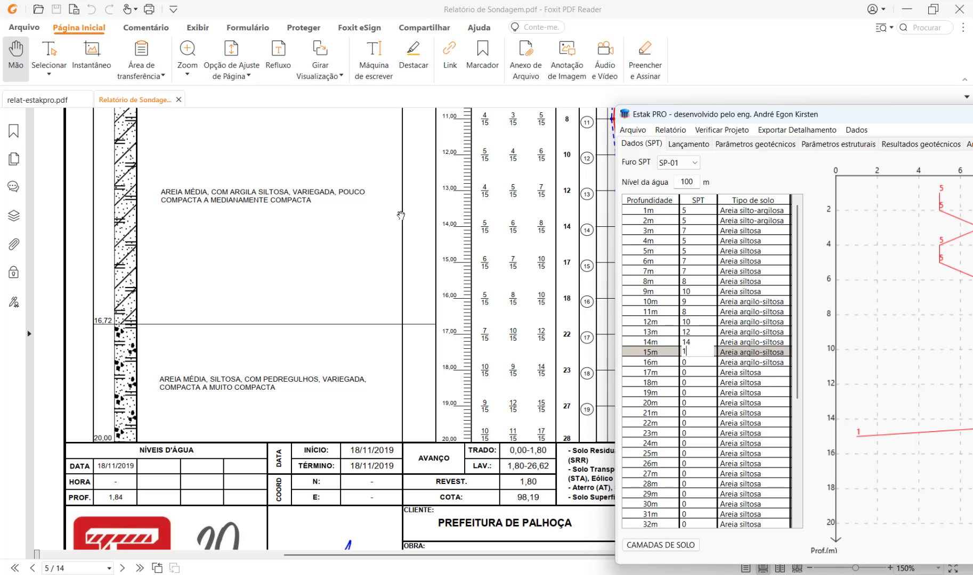
type("7")
key("Return")
type("18")
key("Return")
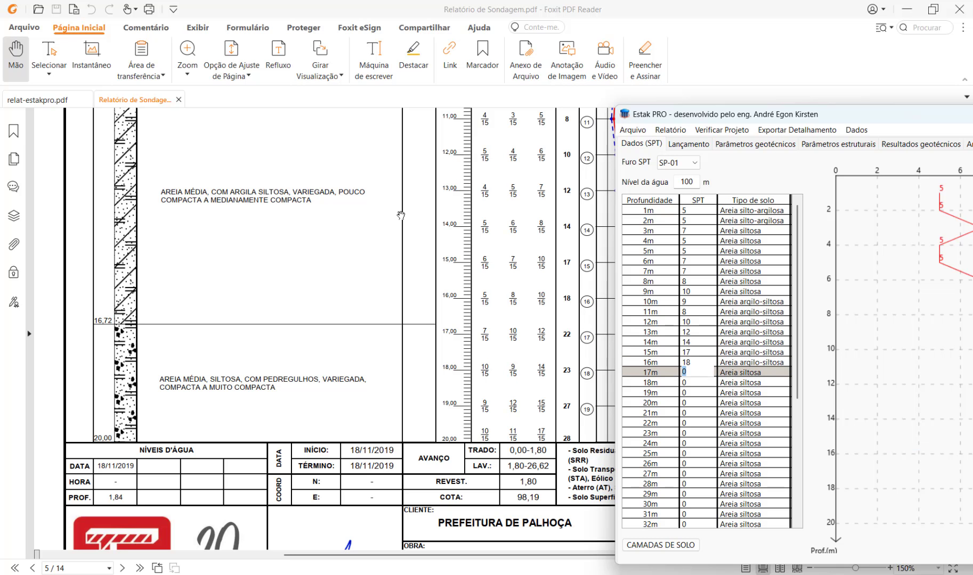
- Enter the SP-01 SPT values 22, 23 and 27 for depths 17 m to 19 m
type("22")
key("Return")
type("23")
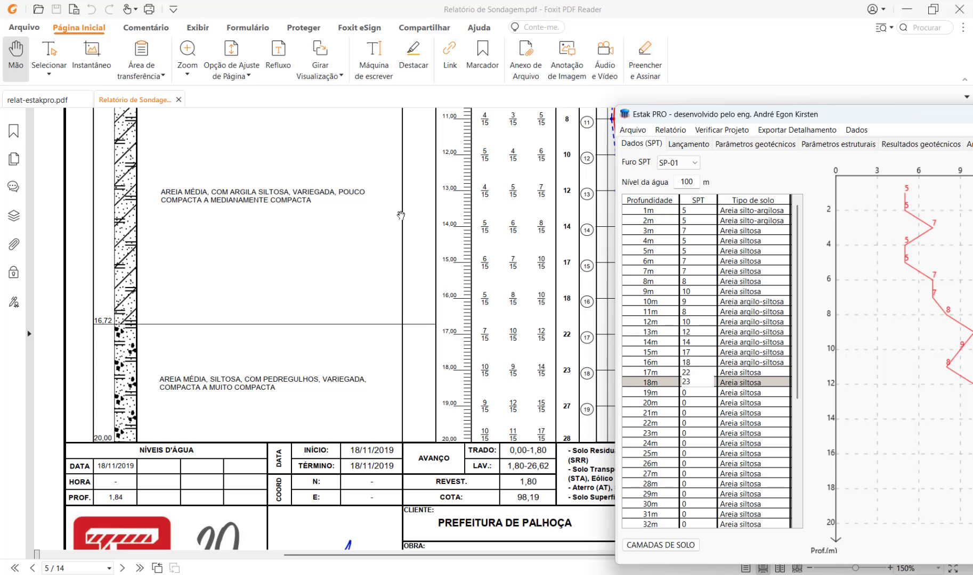
key("Return")
type("27")
key("Return")
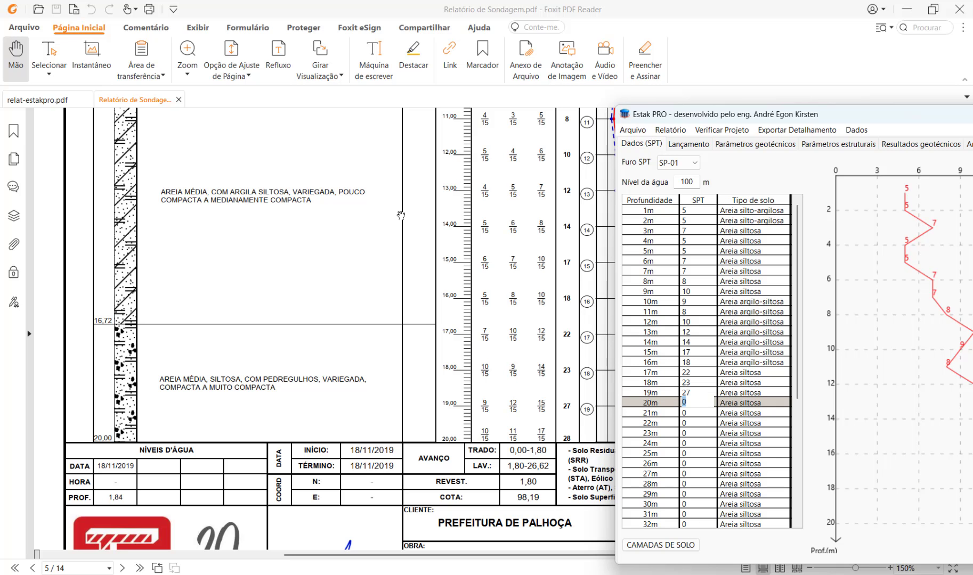
- Enter the SPT values 28 and 36 for depths 20 m and 21 m, reading the continuation of the profile on the report's following page
scroll(318, 300, "down", 9)
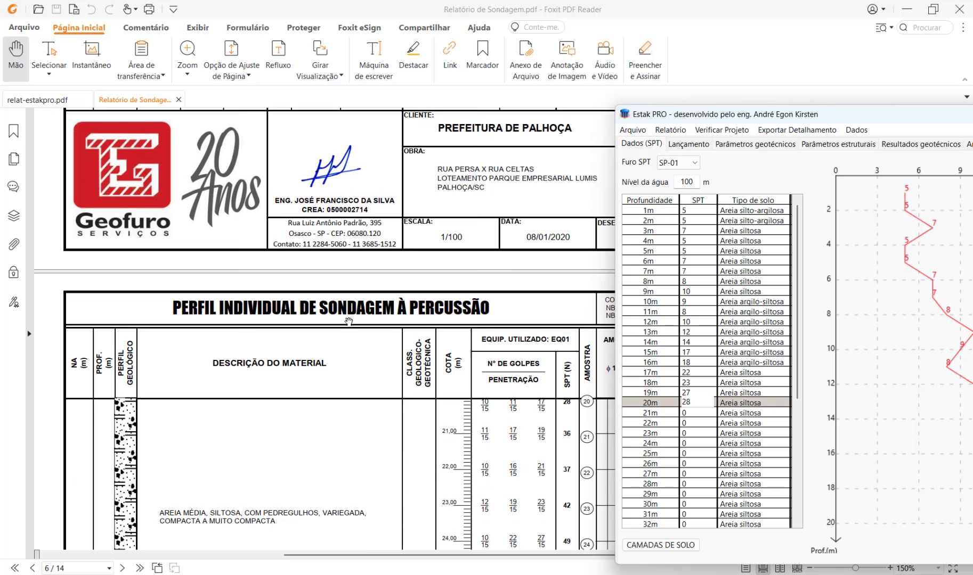
scroll(348, 322, "down", 1)
type("28")
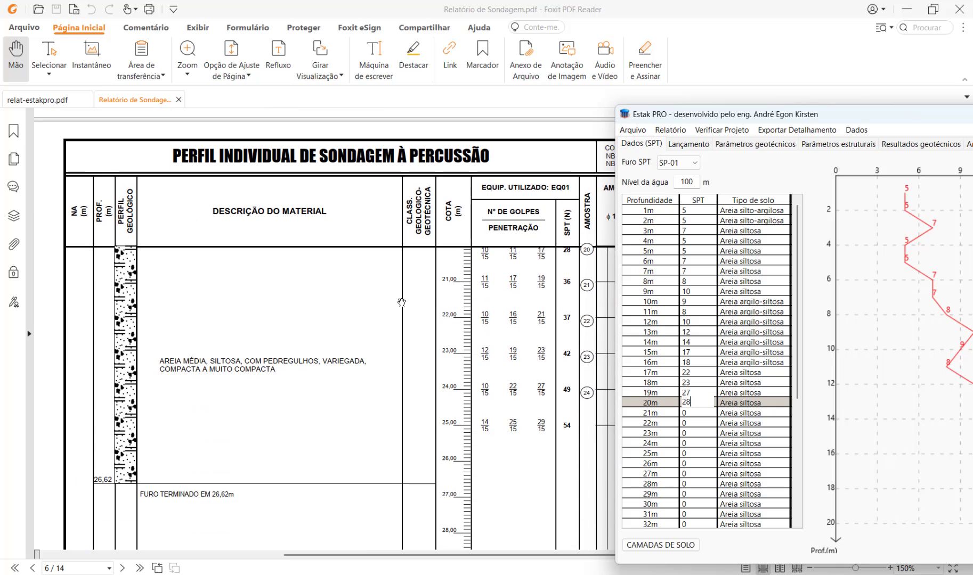
key("Return")
type("36")
key("Return")
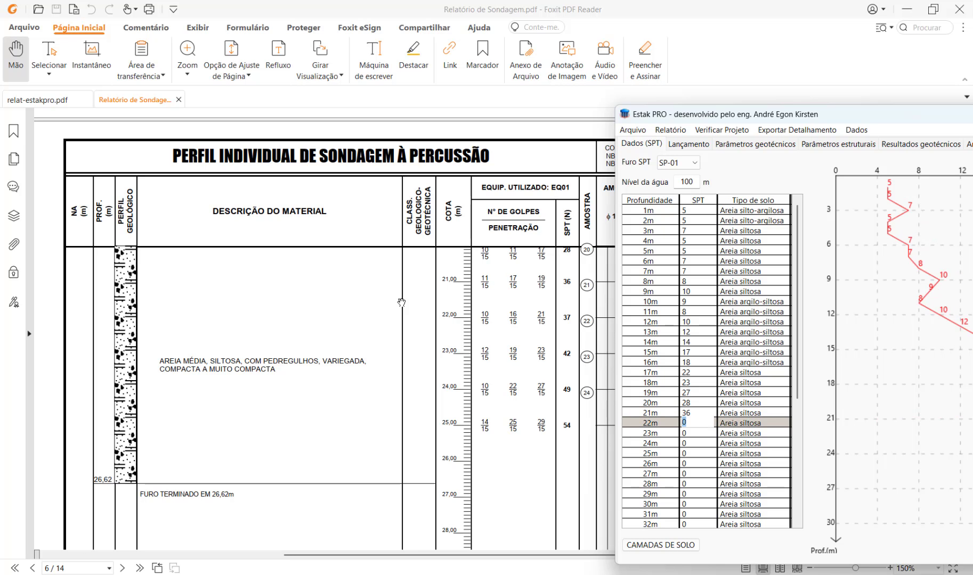
- Enter the SPT values 37, 42, 49 and 54 for depths 22 m to 25 m and maximize Estak PRO
type("37")
key("Return")
type("42")
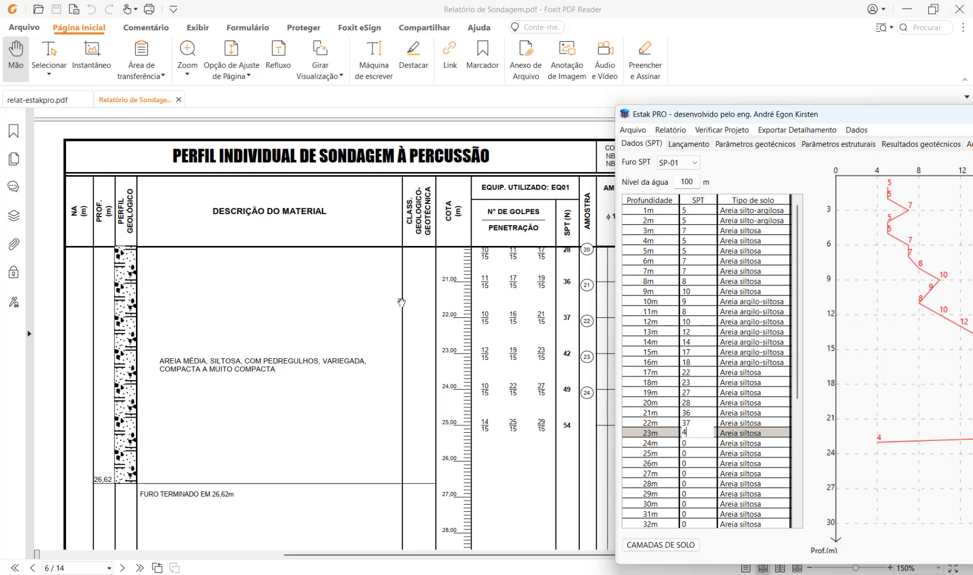
key("Return")
type("49")
key("Return")
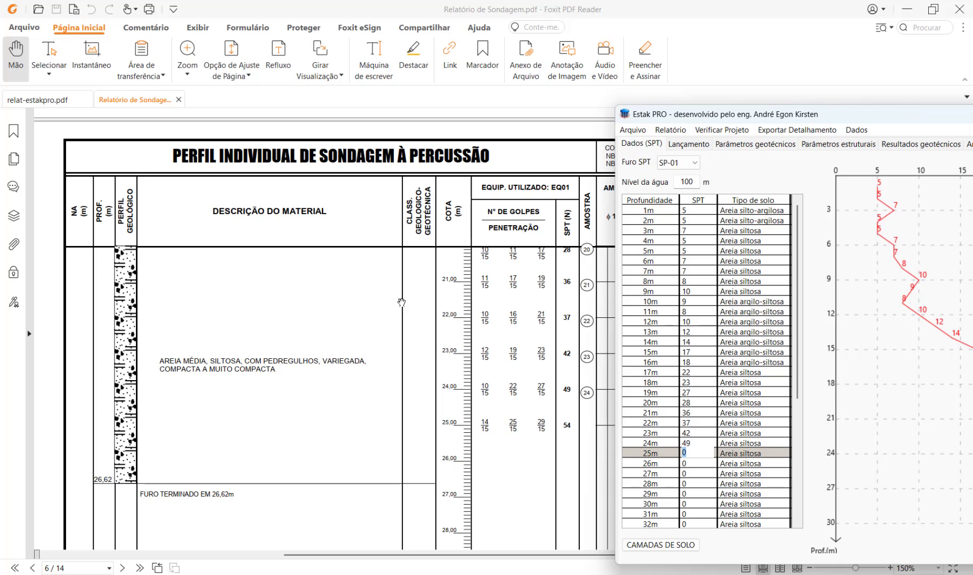
type("54")
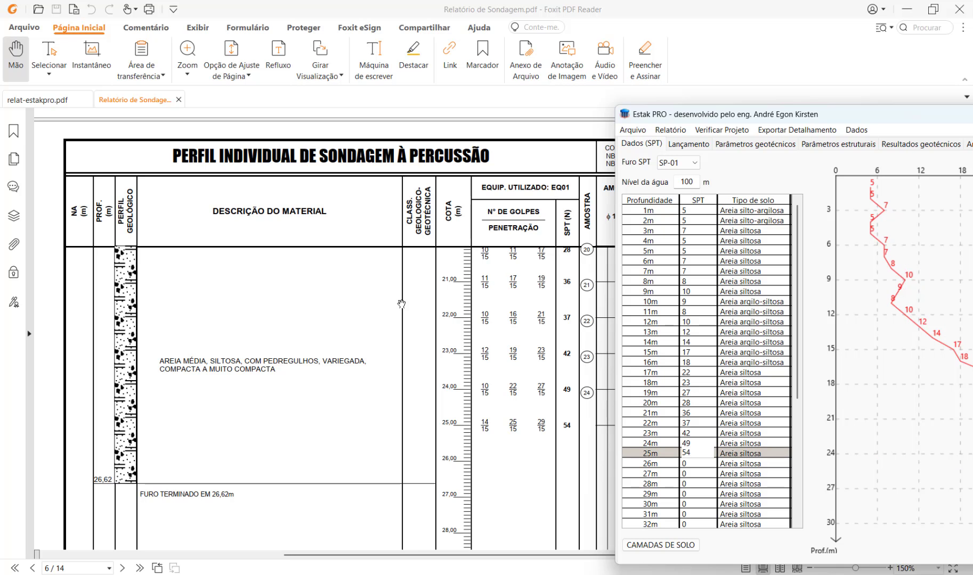
double_click(859, 114)
left_click(907, 66)
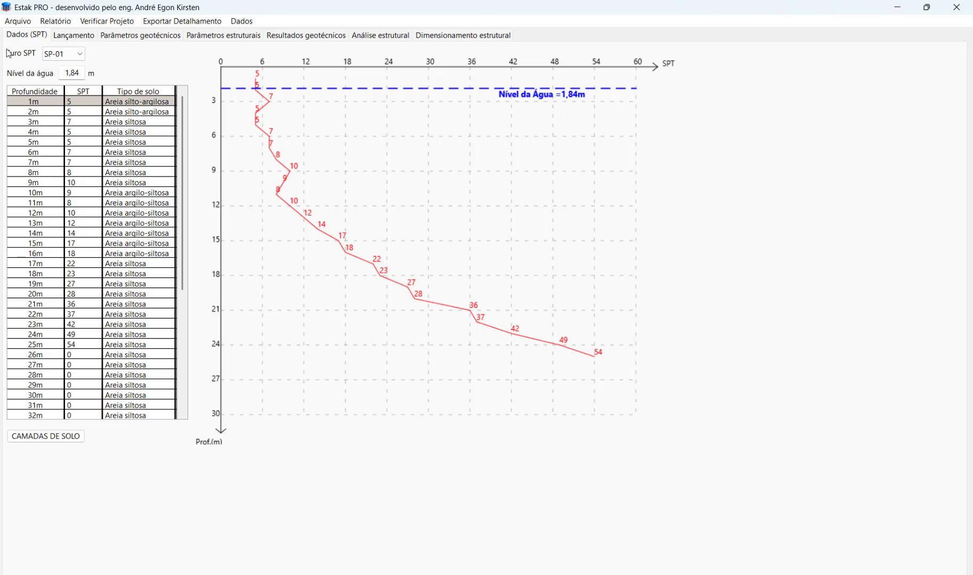
- Review the SPT data and profile charts of boreholes SP-02, SP-03 and SP-04
left_click(69, 55)
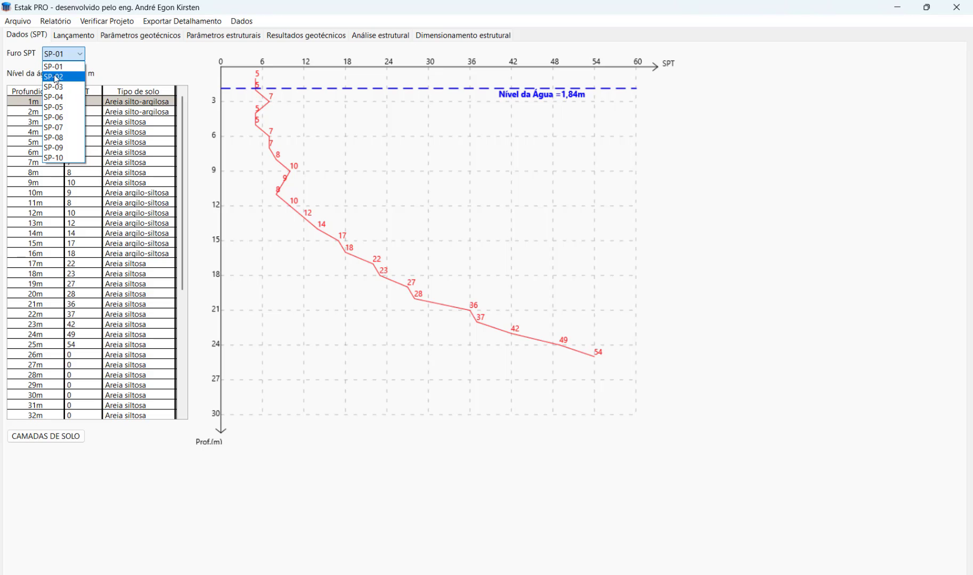
left_click(60, 77)
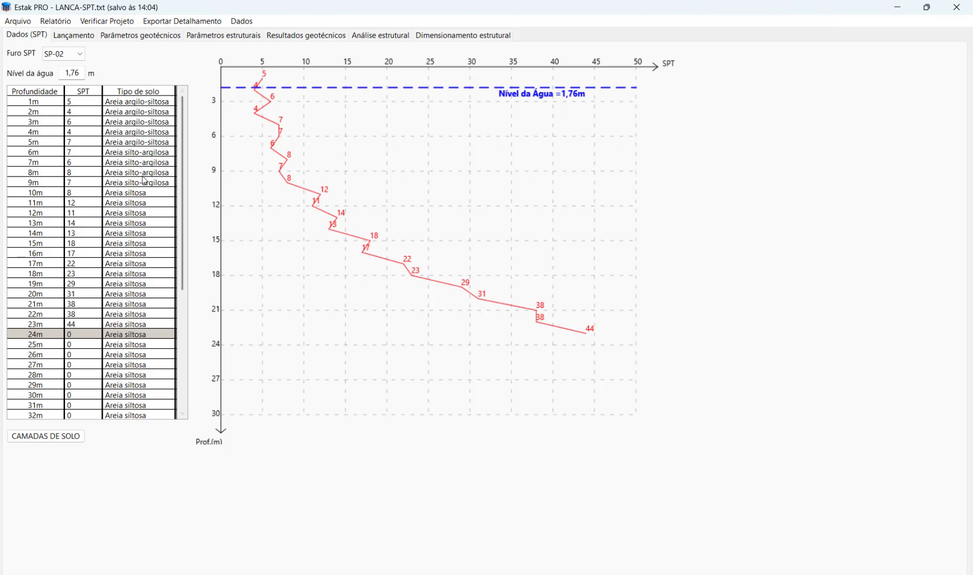
left_click(64, 57)
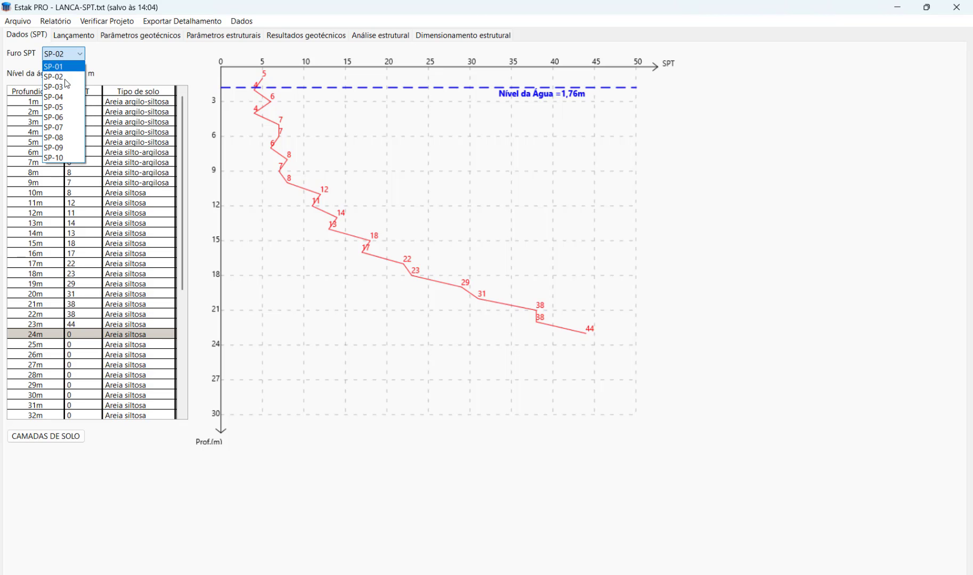
left_click(58, 84)
left_click(72, 57)
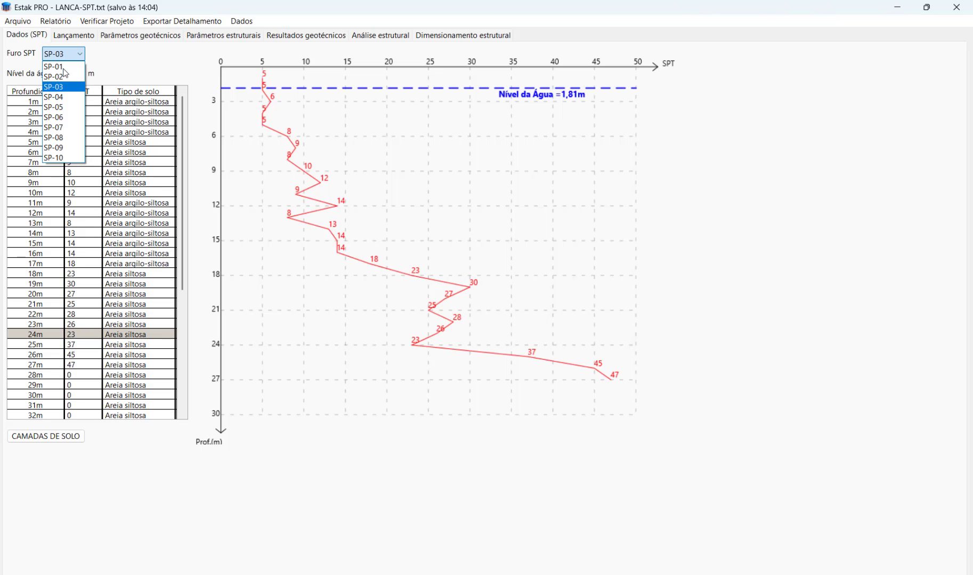
left_click(59, 93)
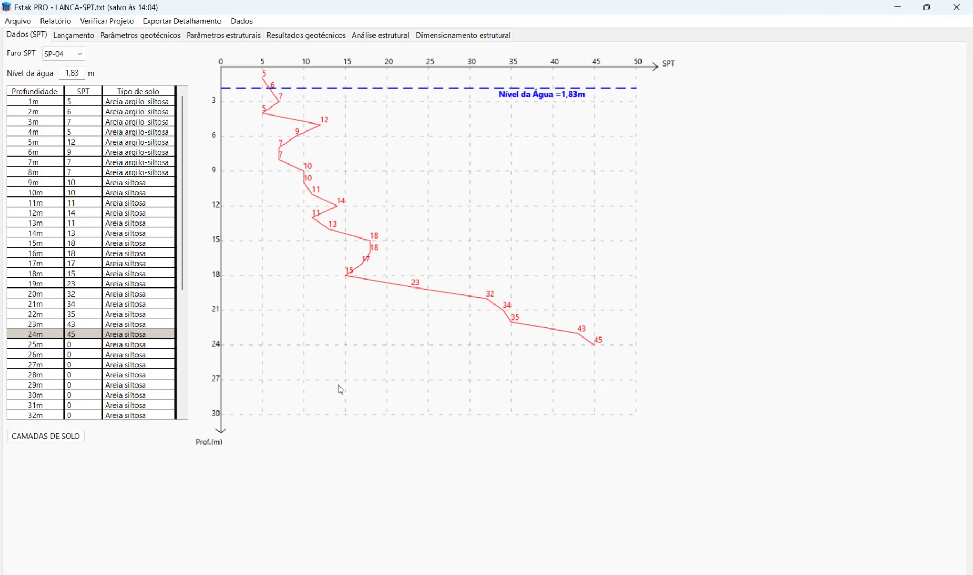
- In the Lançamento data, set the block type to 3 estacas (triangular)
left_click(74, 35)
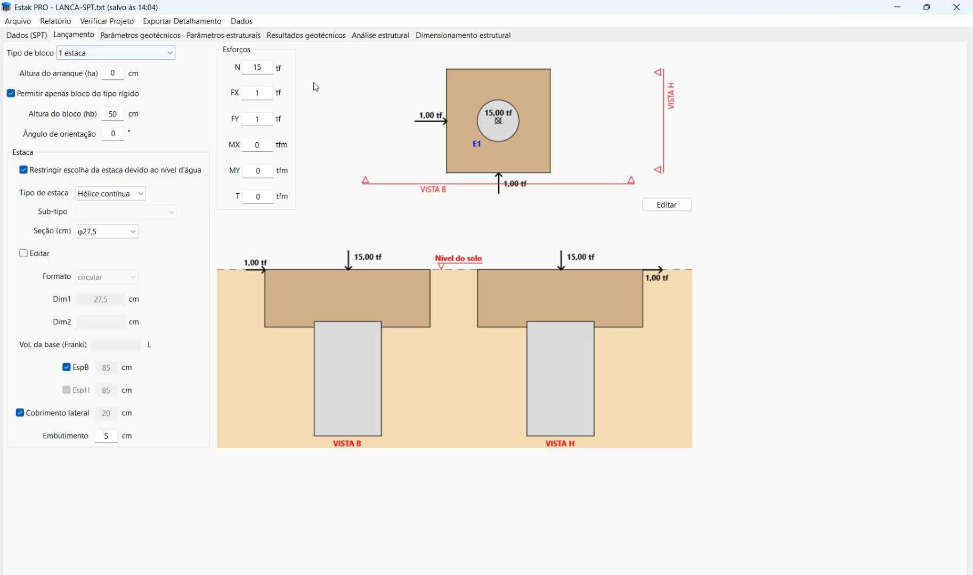
left_click(83, 57)
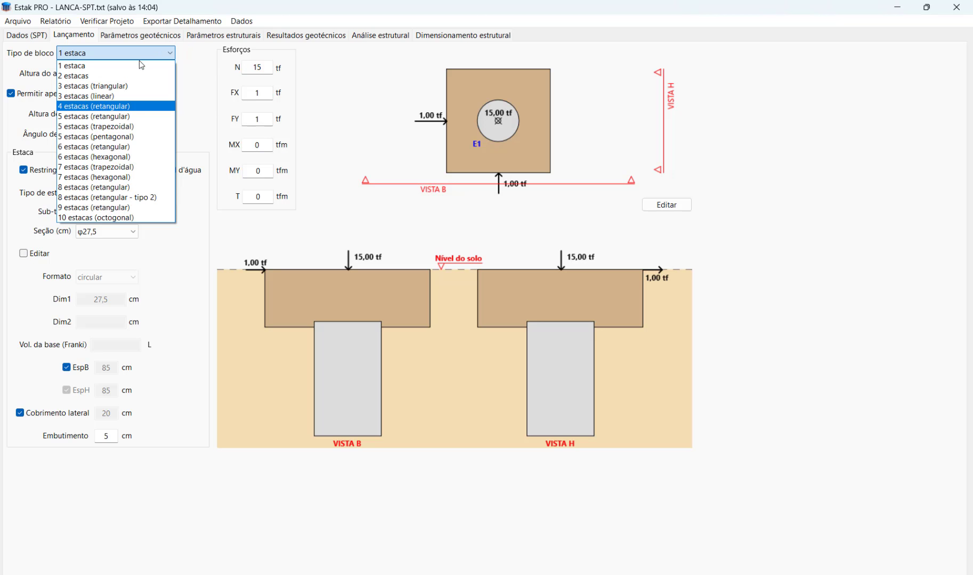
left_click(131, 87)
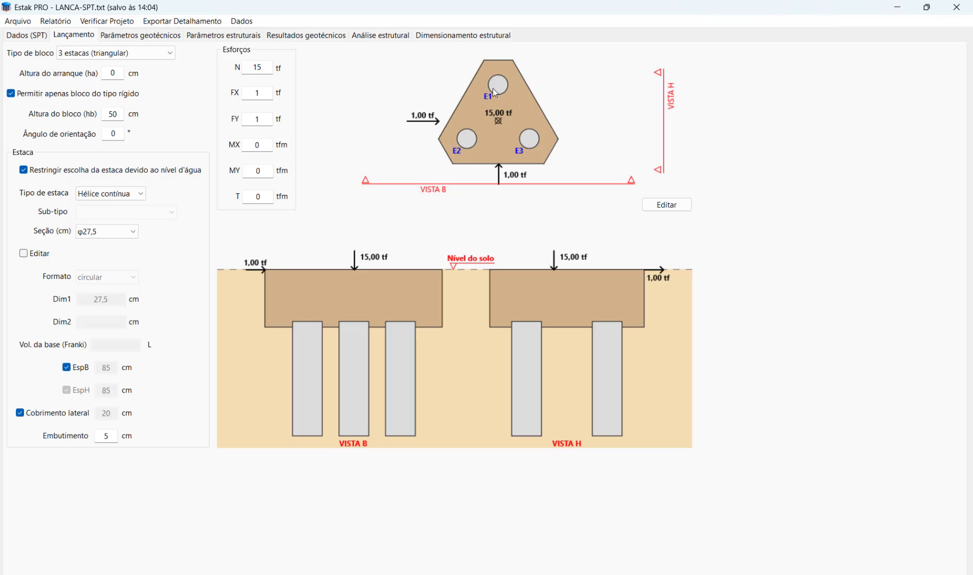
- Try orientation angles of 30° and 90° for the triangular three-pile block
left_click(108, 134)
type("3")
left_click_drag(112, 134, 94, 138)
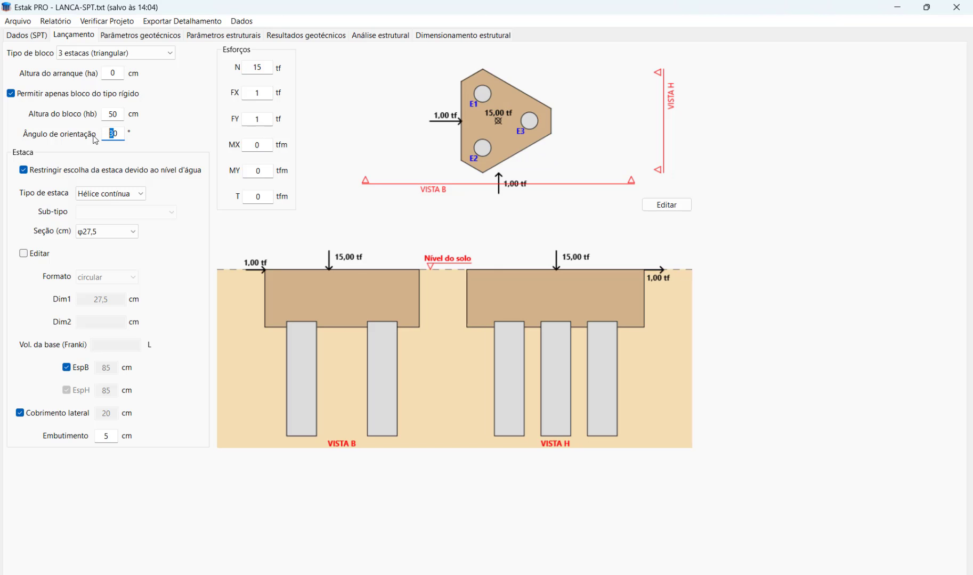
type("9")
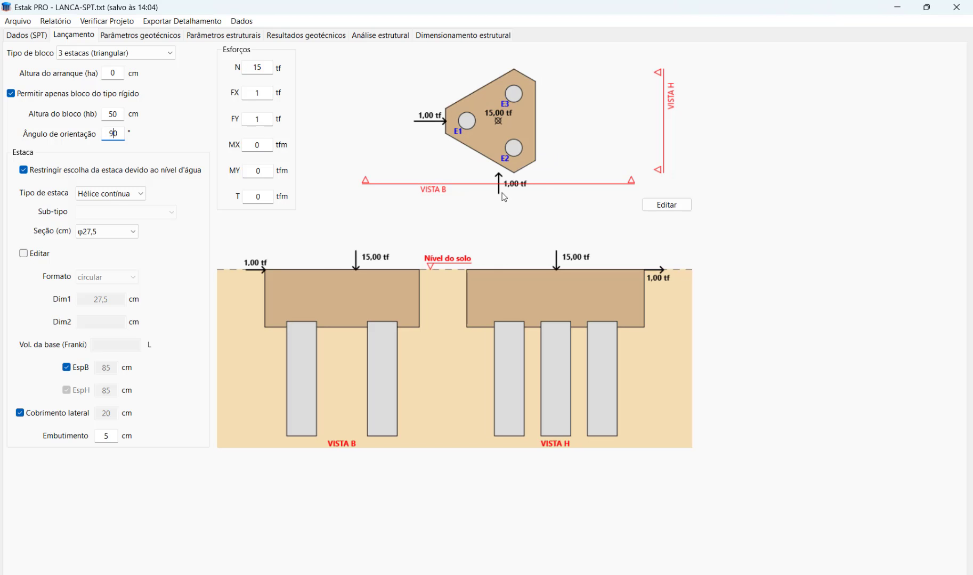
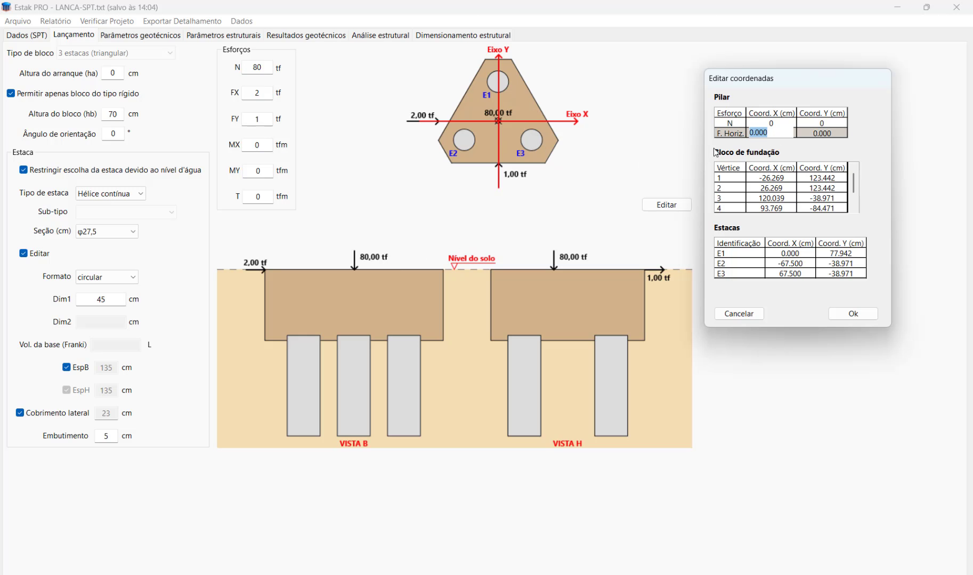
- Try a 20 cm coordinate for the pillar's horizontal force in X and in Y, resetting each one to 0
type("20")
left_click_drag(757, 133, 720, 132)
type("0")
left_click(831, 134)
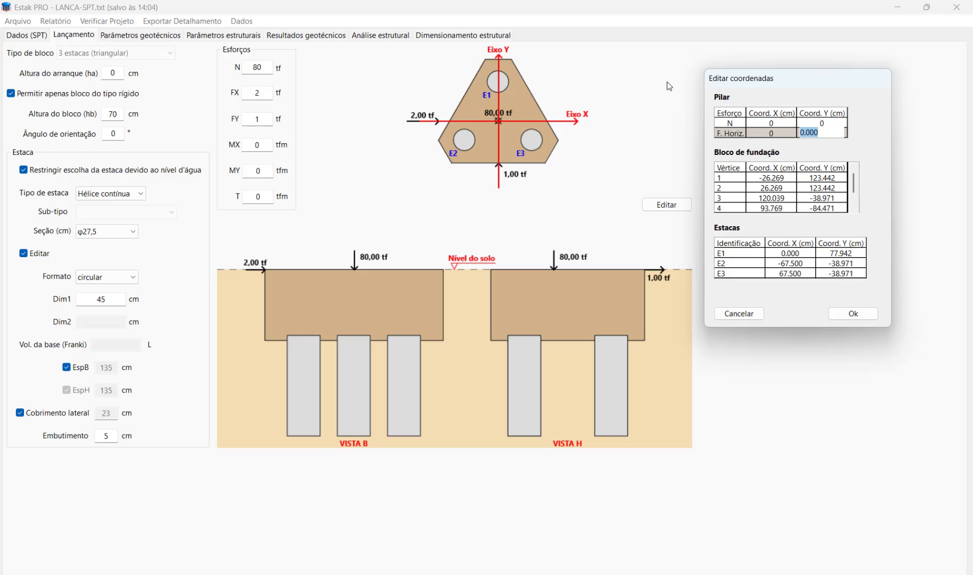
type("20")
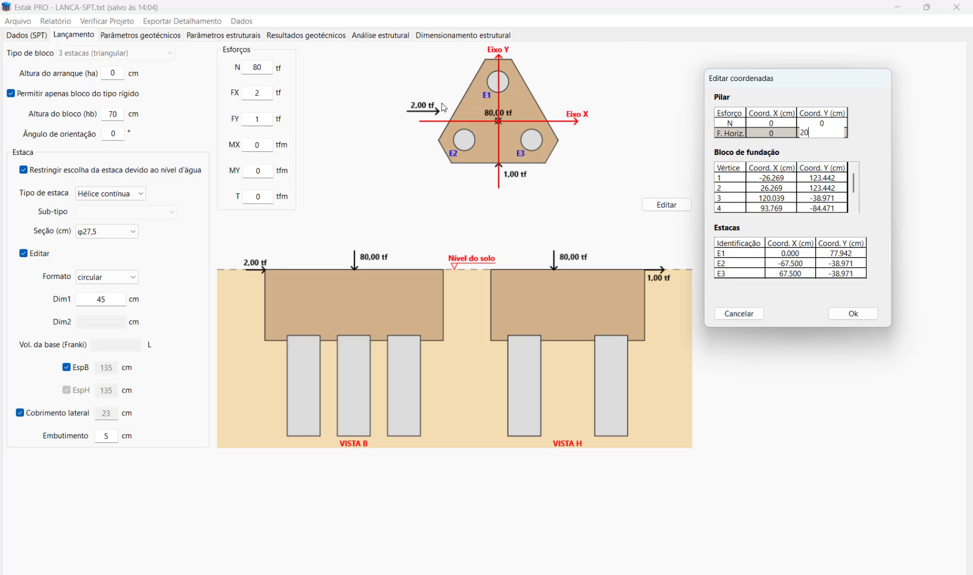
key("shift+Home")
type("0")
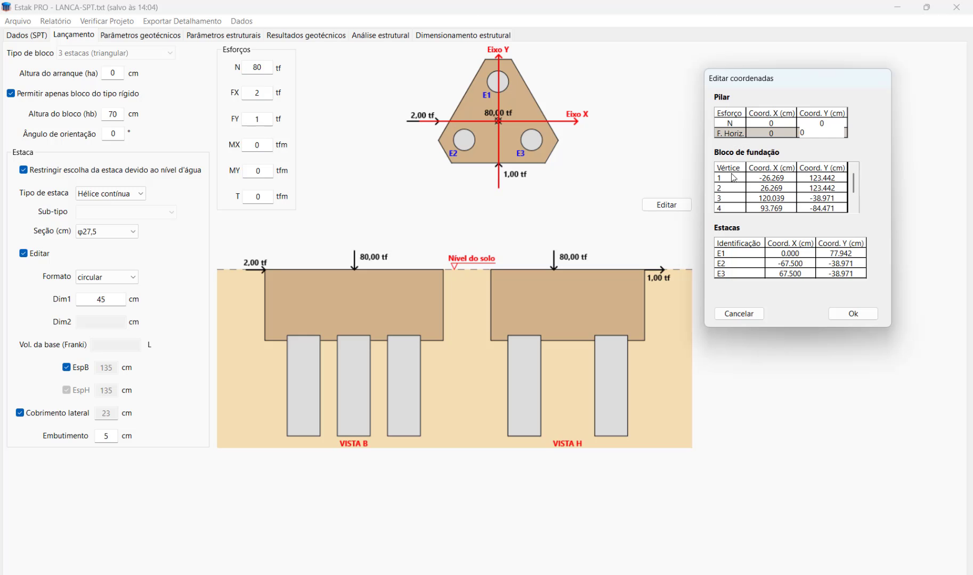
- Check the X and Y coordinates of foundation block vertices 1, 2 and 3 against the block plan
double_click(766, 180)
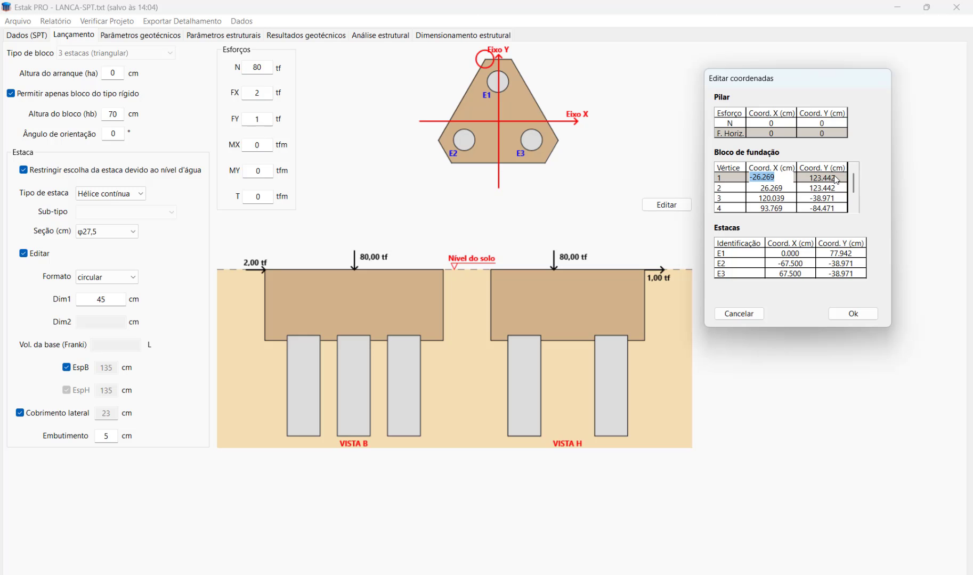
double_click(833, 177)
double_click(774, 190)
double_click(830, 186)
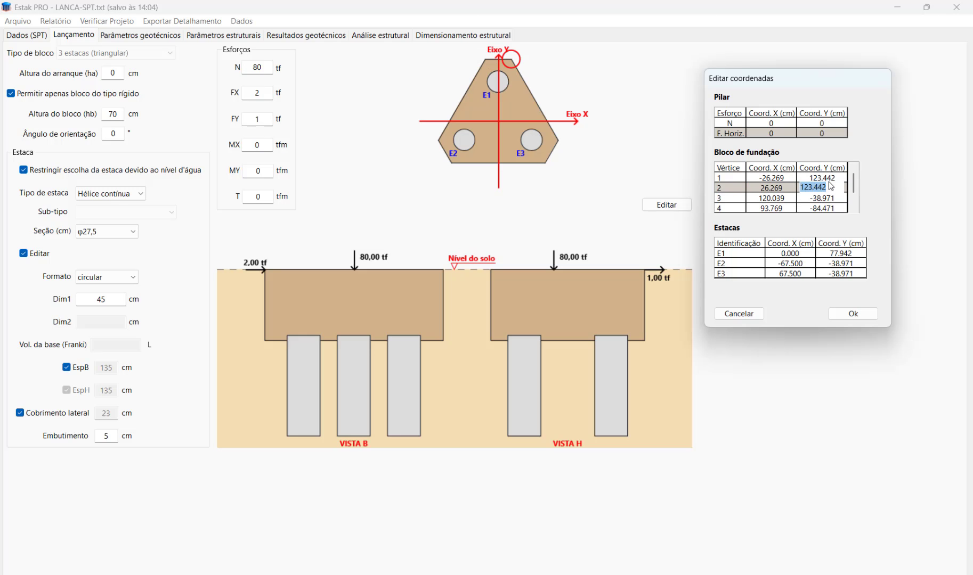
double_click(773, 197)
double_click(824, 198)
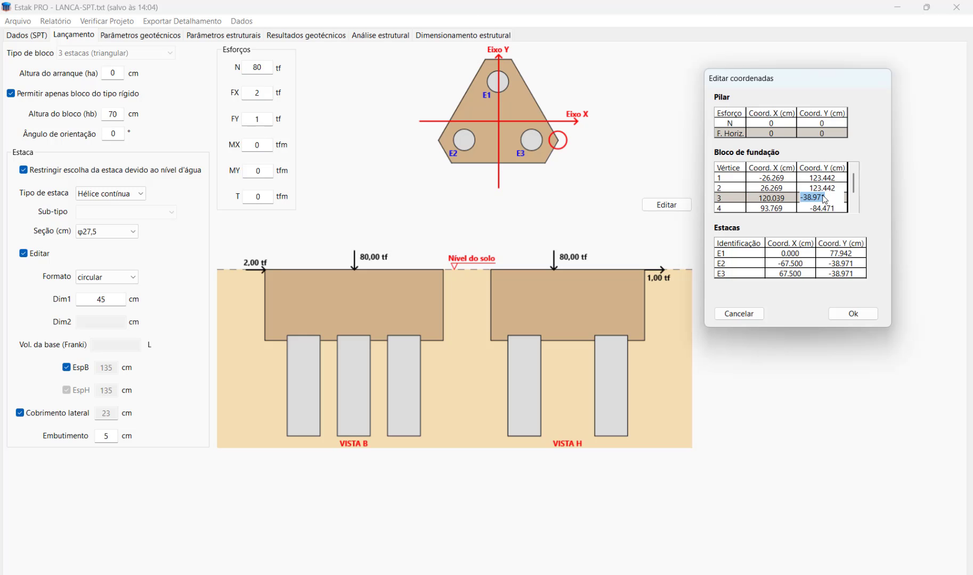
scroll(826, 198, "down", 1)
scroll(826, 200, "up", 1)
- Try an X coordinate of -45.5 cm for pile E2
double_click(801, 254)
double_click(796, 270)
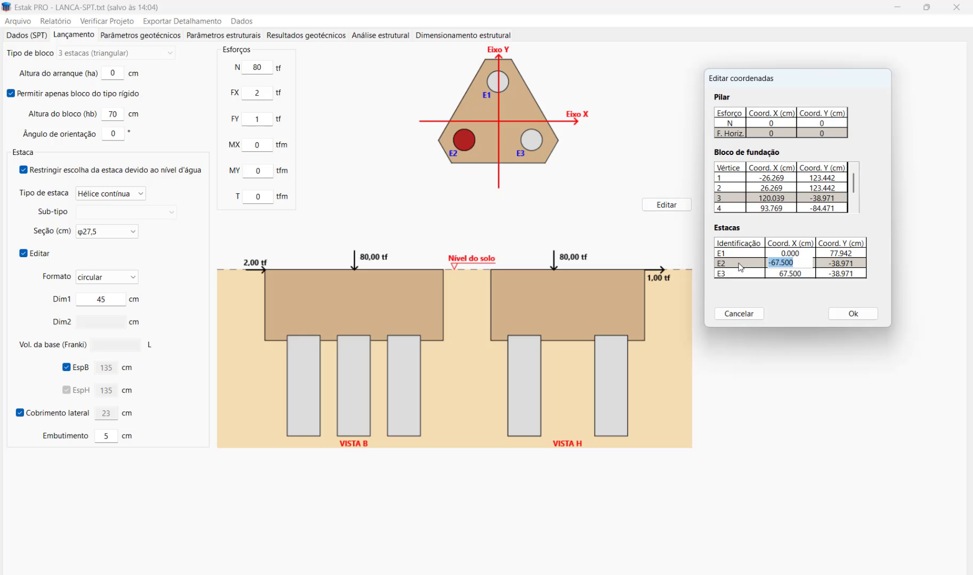
type("-")
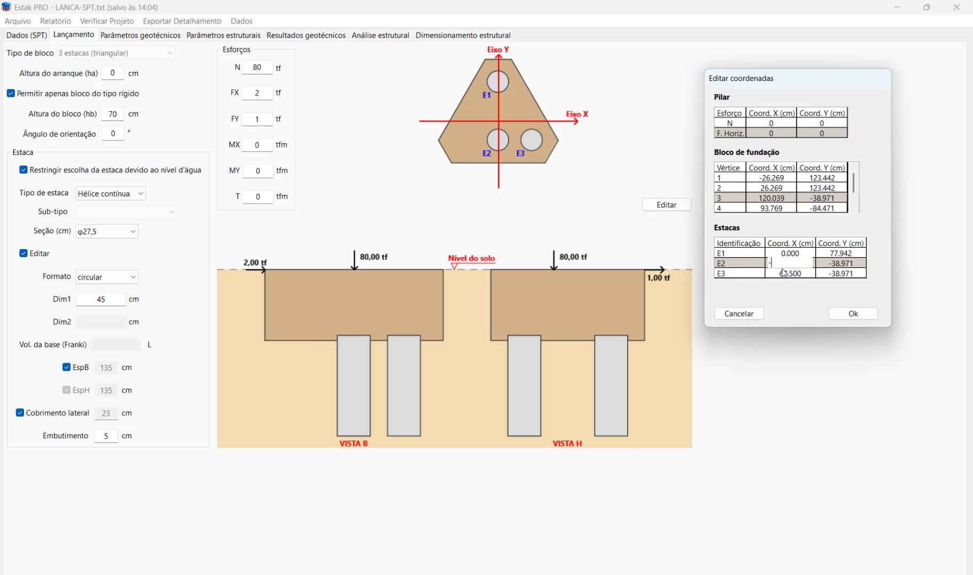
type("45.5")
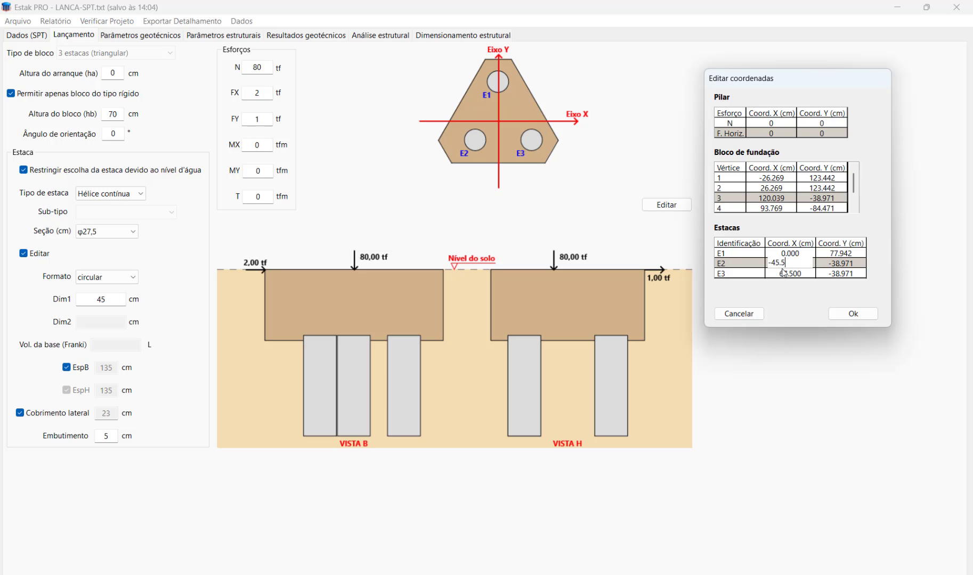
left_click(784, 254)
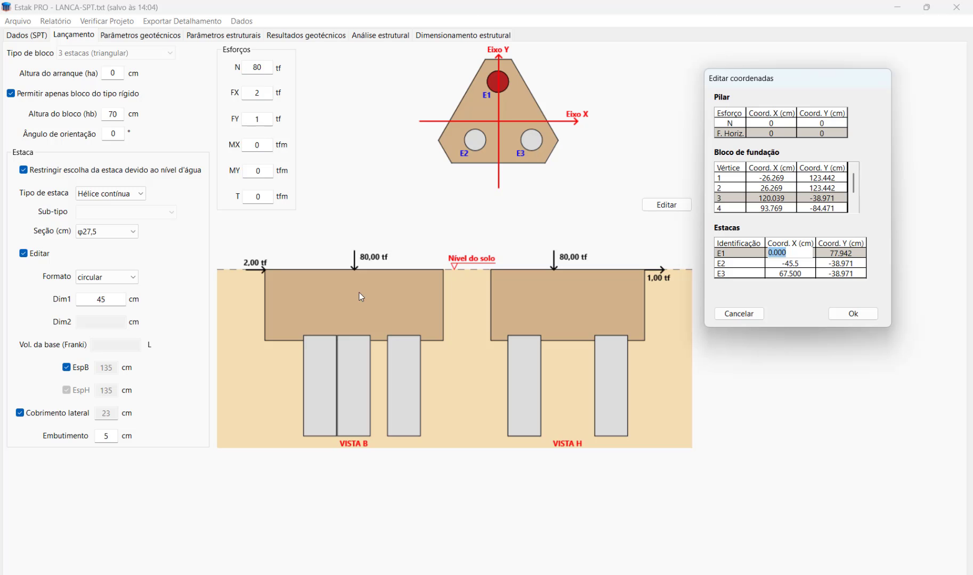
- Reset the X coordinate of pile E2 to -67.5 cm and accept the edited coordinates
left_click(791, 264)
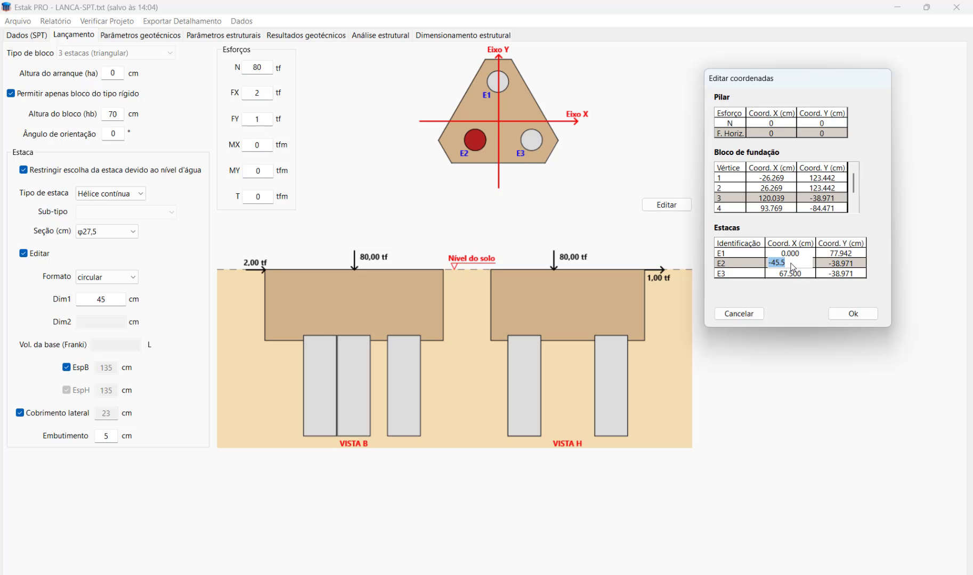
type("-67")
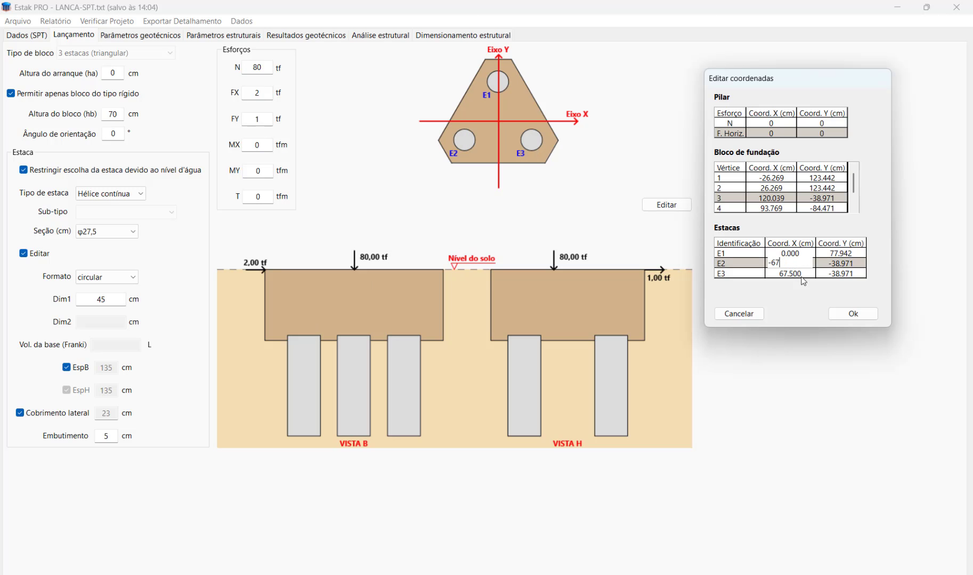
type(".5")
left_click(800, 277)
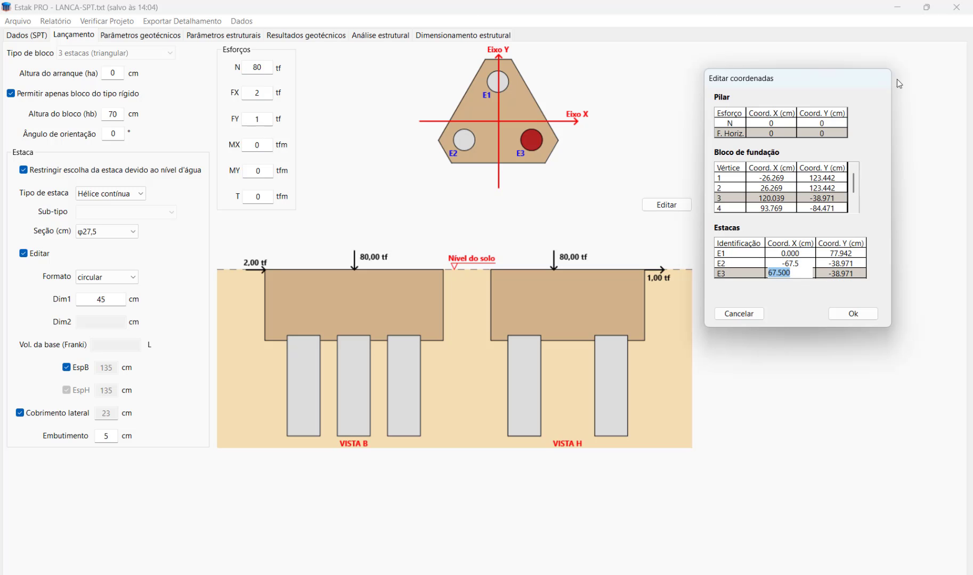
left_click(853, 314)
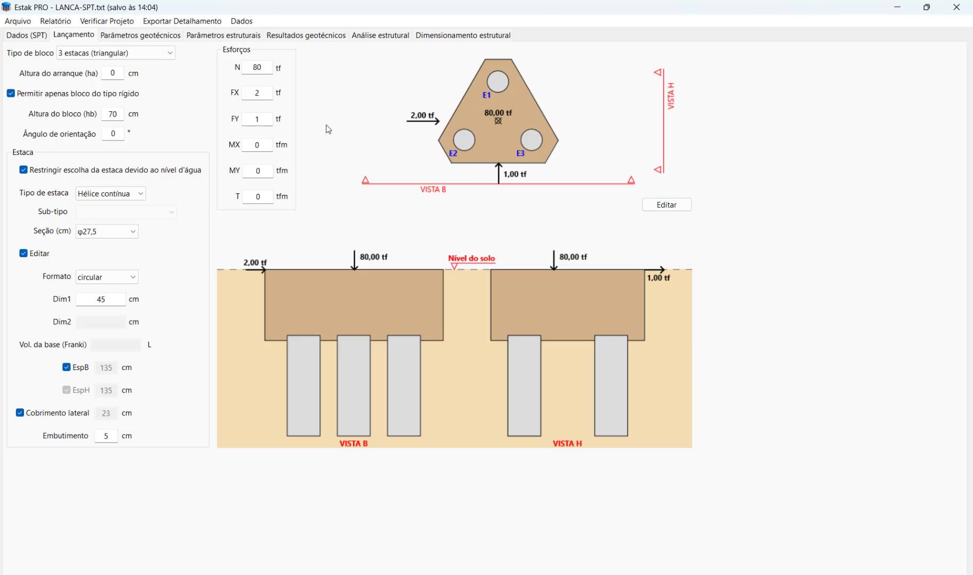
- Review the geotechnical parameters and the structural design table for cast-in-place piles, including minimum reinforcement length and compression stress limits
left_click(157, 37)
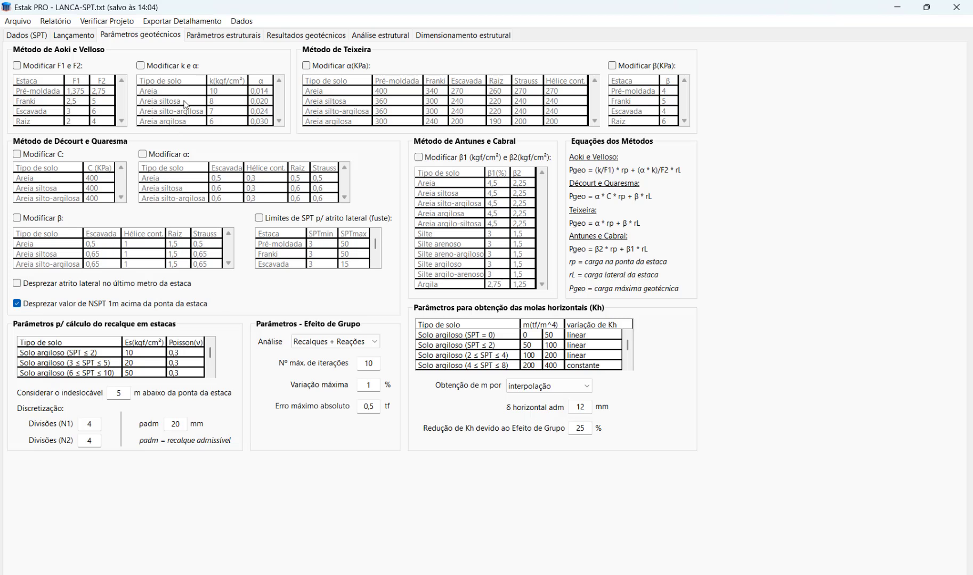
left_click(223, 34)
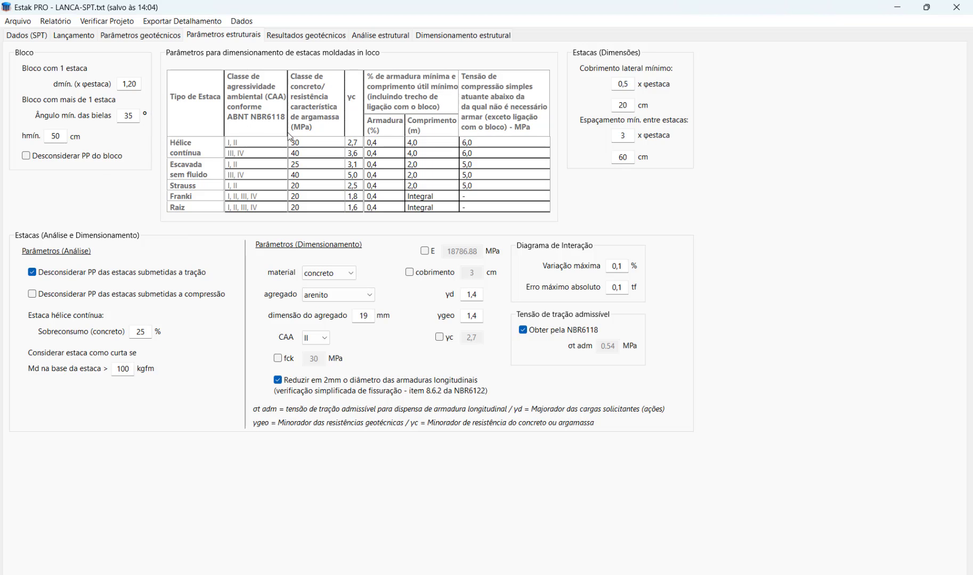
left_click(352, 141)
left_click(429, 145)
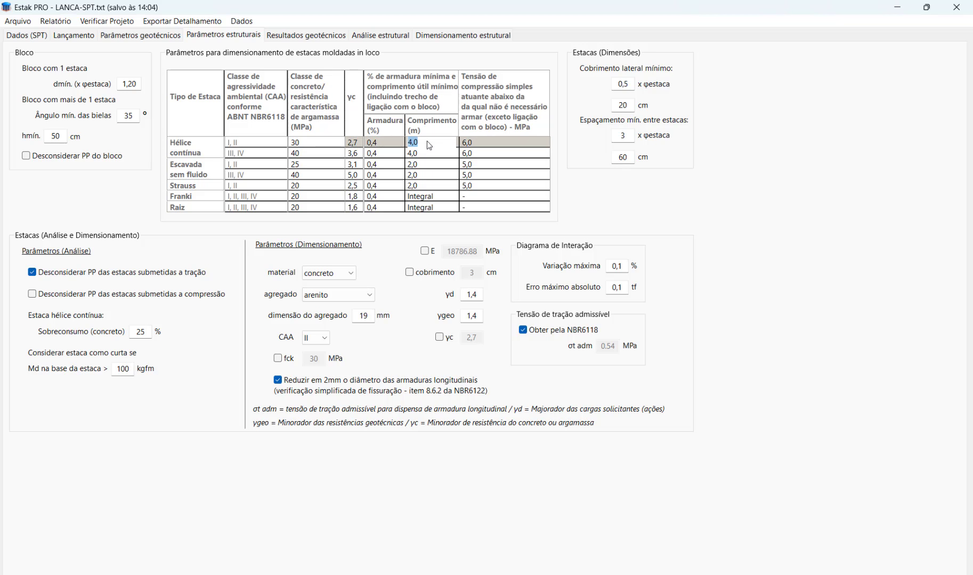
left_click(489, 144)
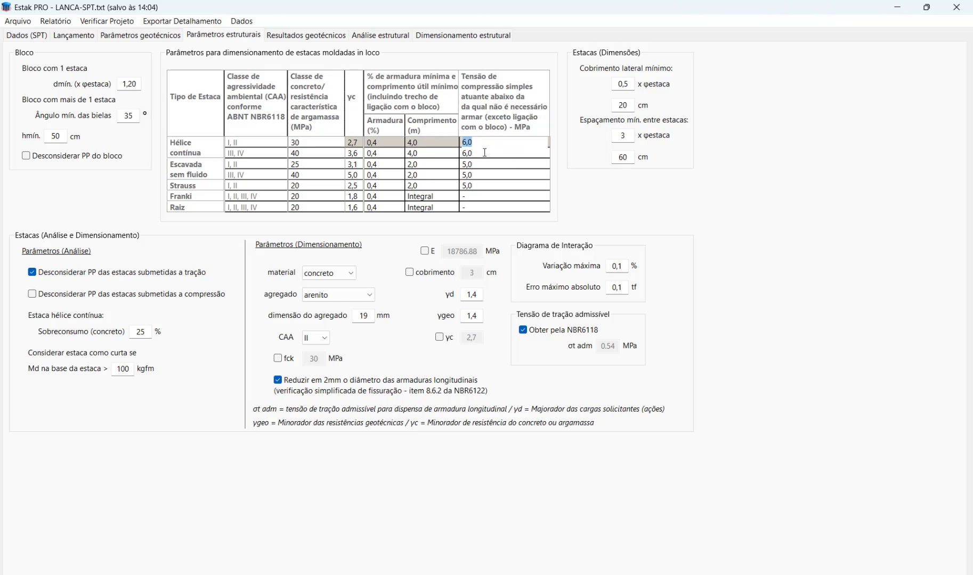
left_click(485, 153)
left_click(479, 166)
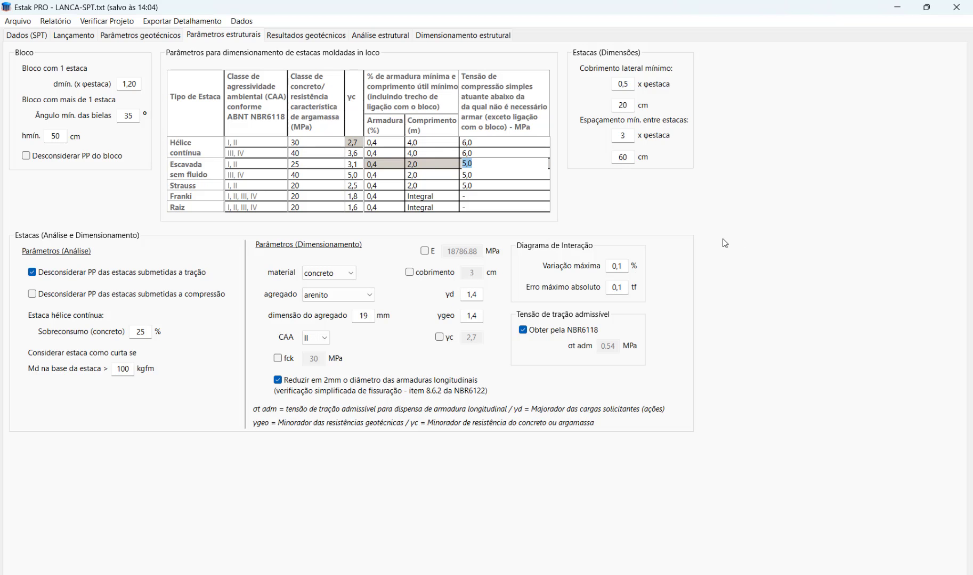
- Try enabling the custom fck value, disable it again, and check the aggregate dimension and γd fields
left_click(278, 359)
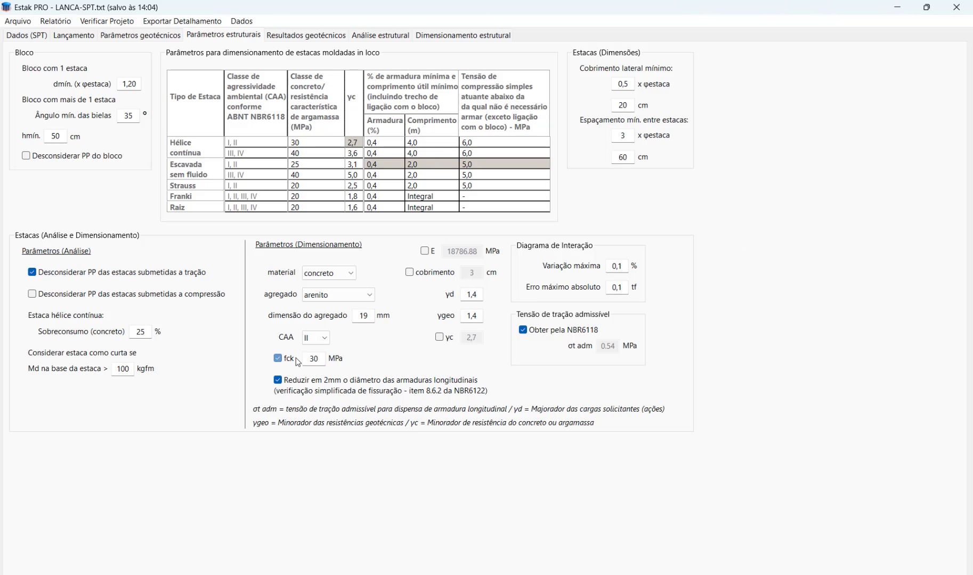
left_click(277, 358)
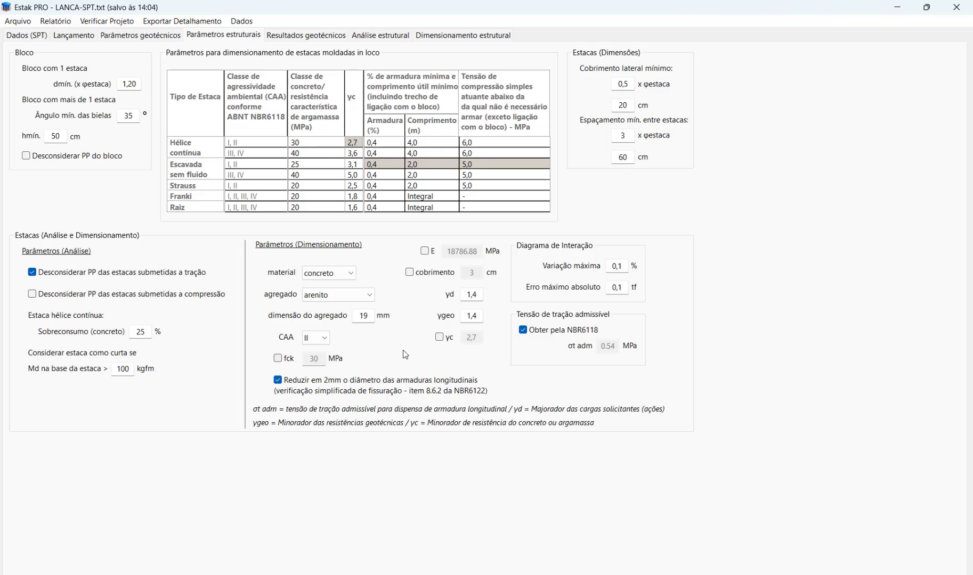
left_click(371, 315)
left_click(471, 294)
key("alt+Tab")
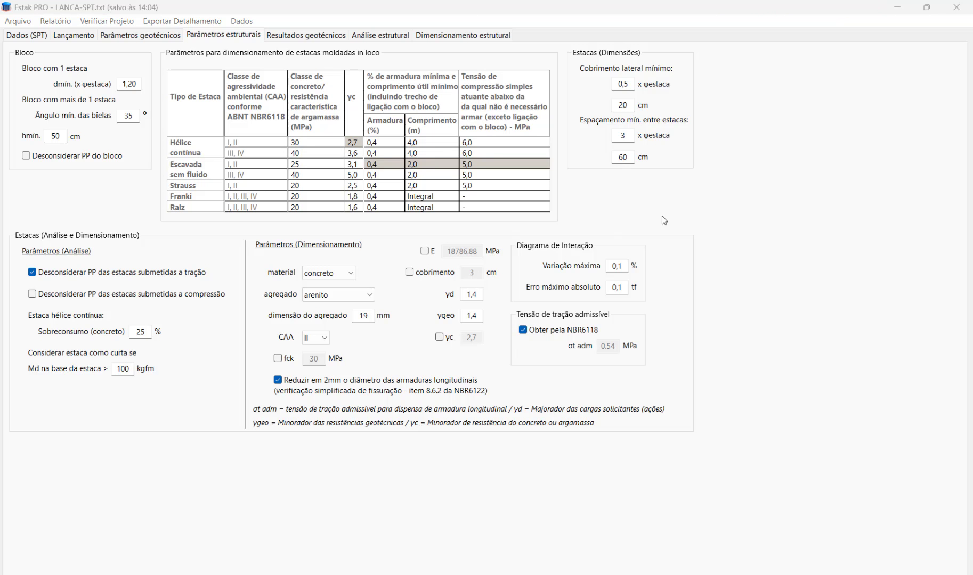
left_click(610, 217)
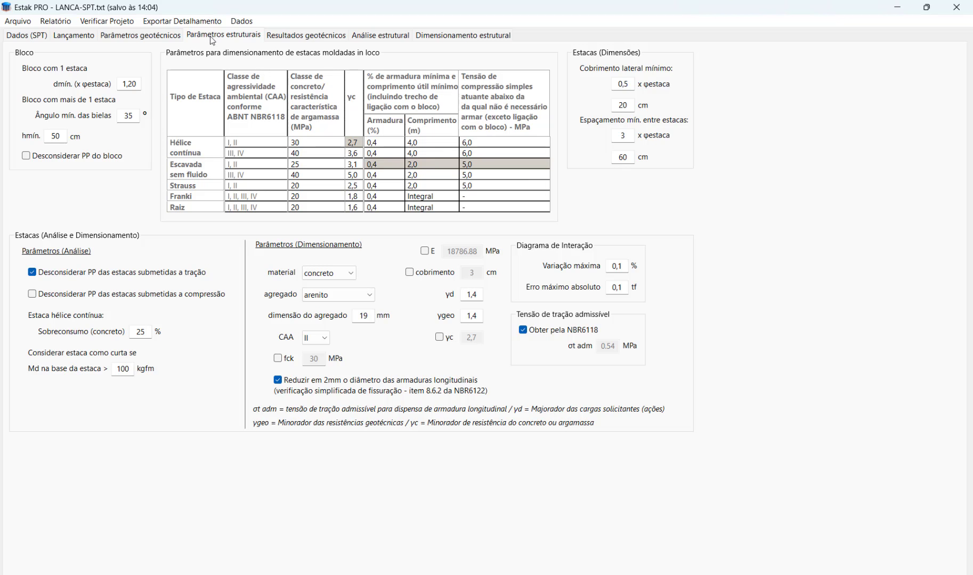
- In the geotechnical results, try a pile depth of 15 m and then set it to 16 m
left_click(309, 36)
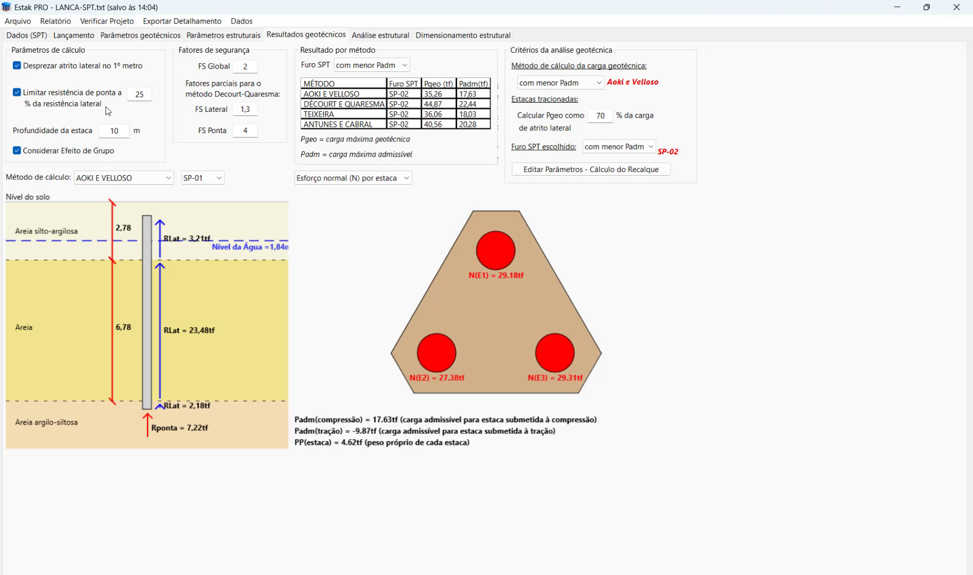
left_click(138, 94)
left_click(129, 136)
left_click_drag(115, 131, 134, 135)
type("5")
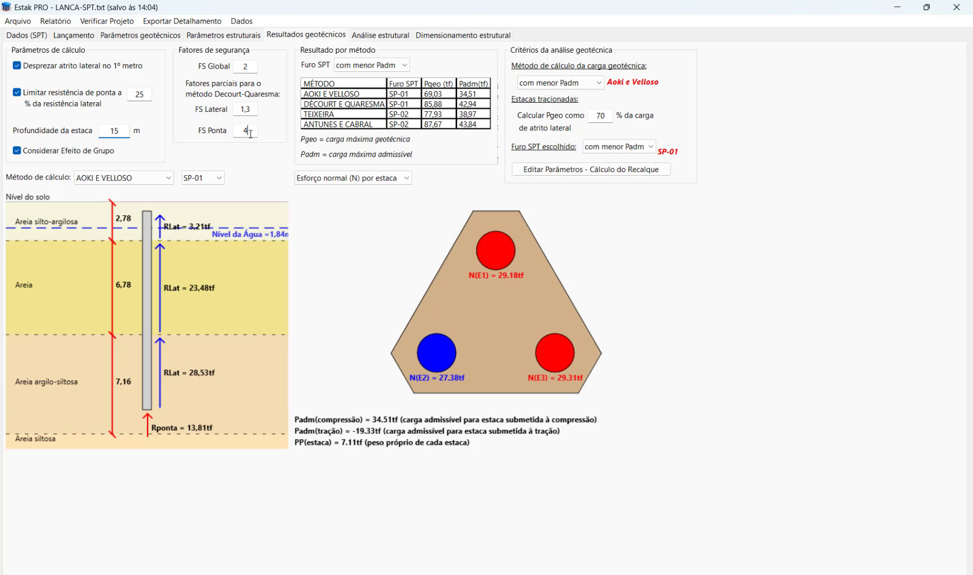
left_click(248, 131)
left_click_drag(114, 131, 134, 135)
type("6")
left_click(247, 130)
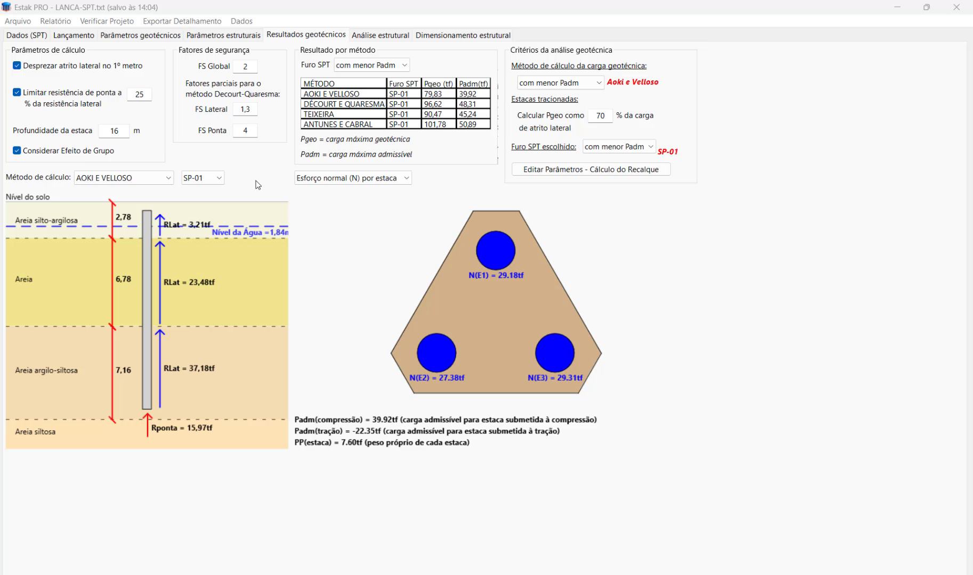
- Compare the normal force and the settlement per pile with the group effect switched off and on
left_click(60, 154)
left_click(60, 154)
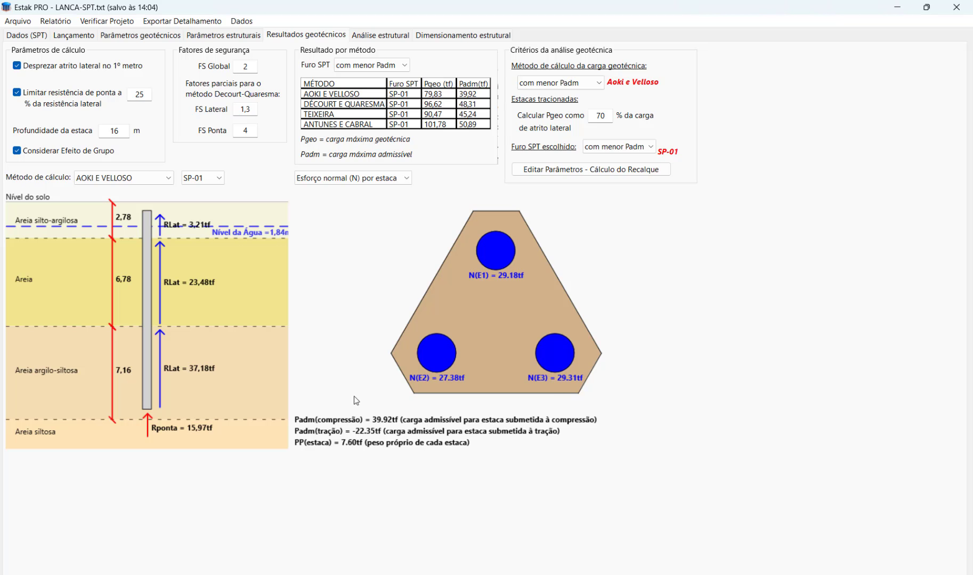
left_click(345, 180)
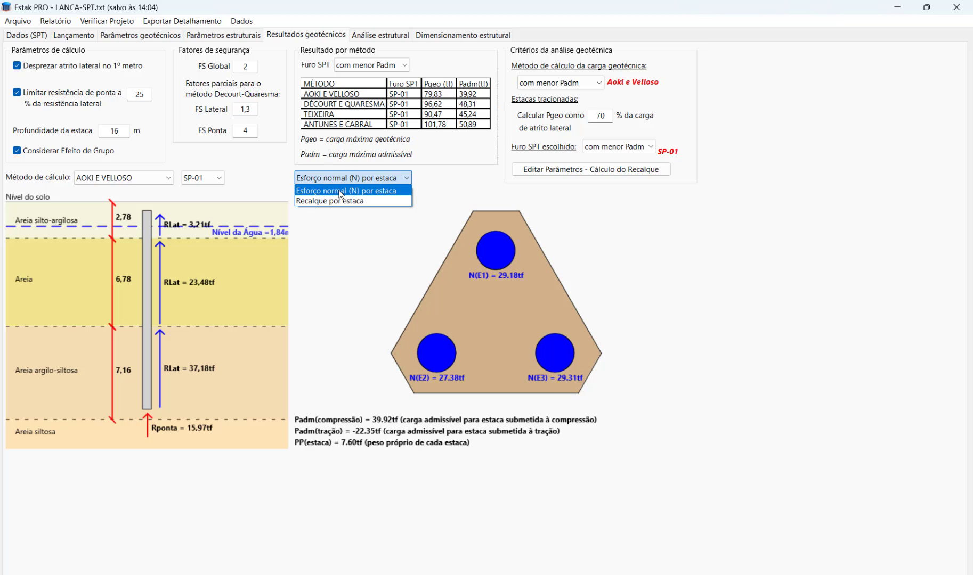
left_click(339, 202)
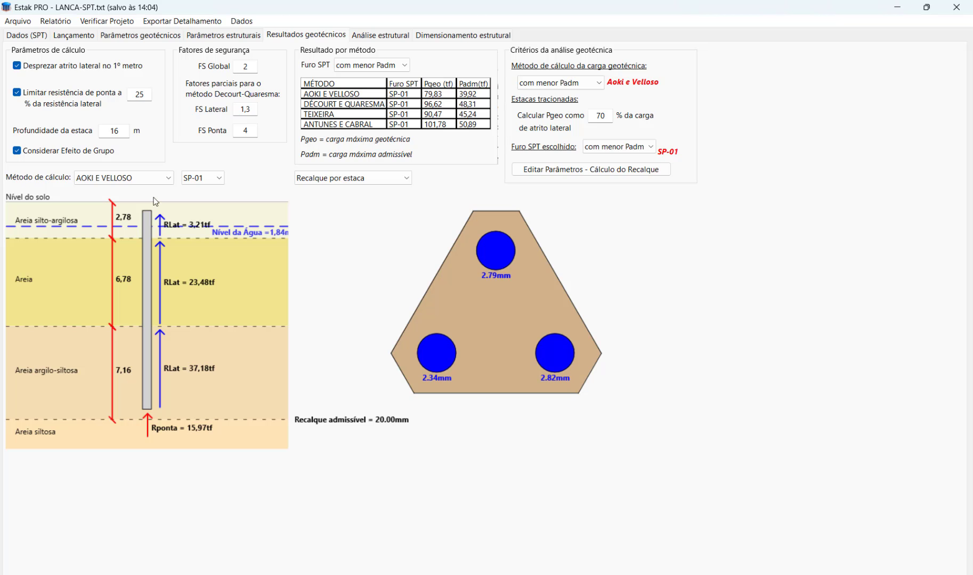
left_click(50, 154)
left_click(25, 154)
left_click(366, 181)
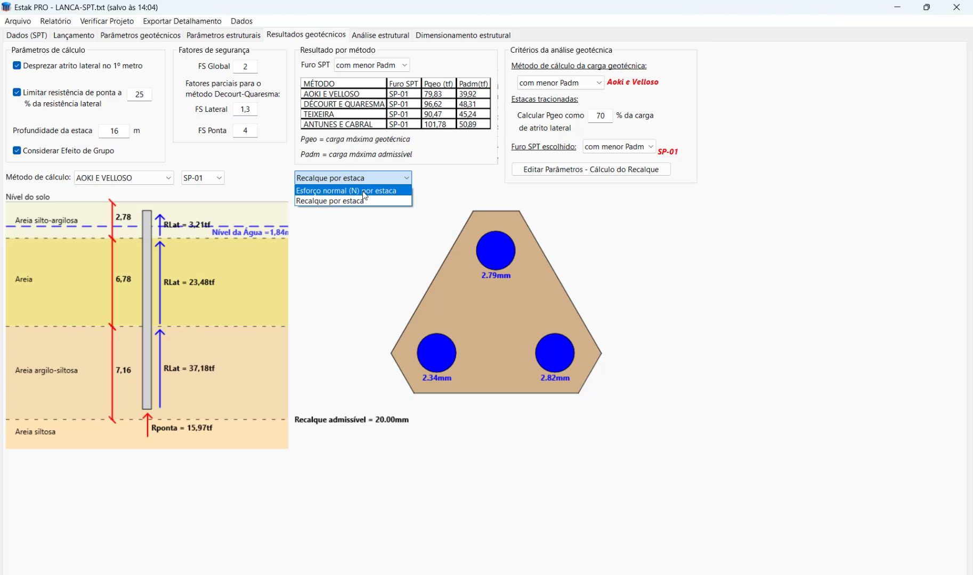
left_click(349, 189)
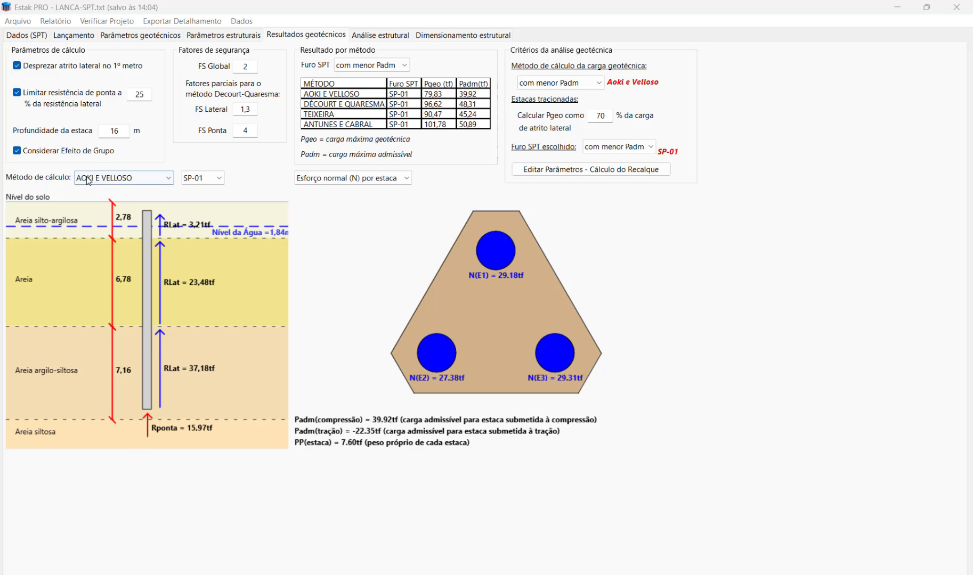
- View the pile resistance profile at SP-01 by the Décourt e Quaresma and Teixeira methods
left_click(137, 179)
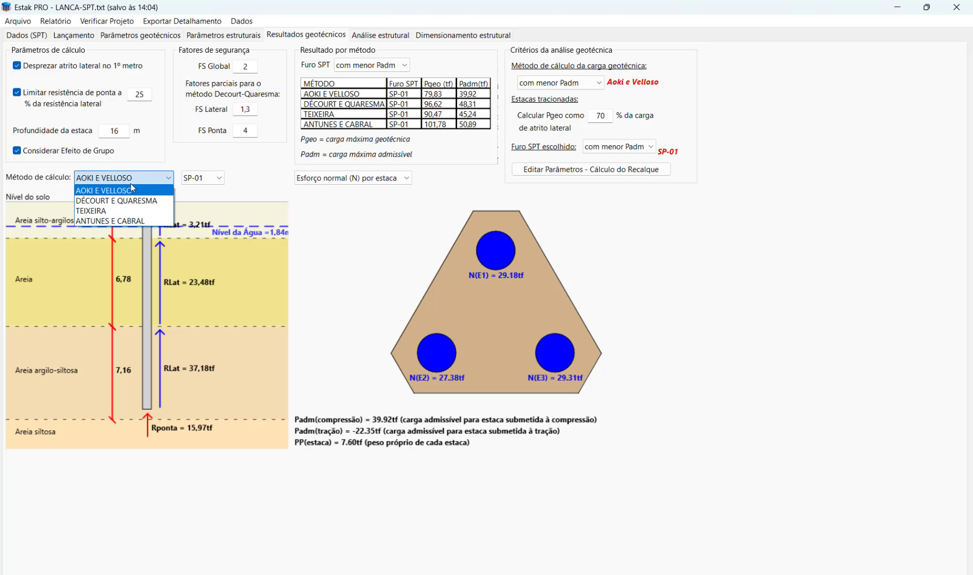
left_click(125, 201)
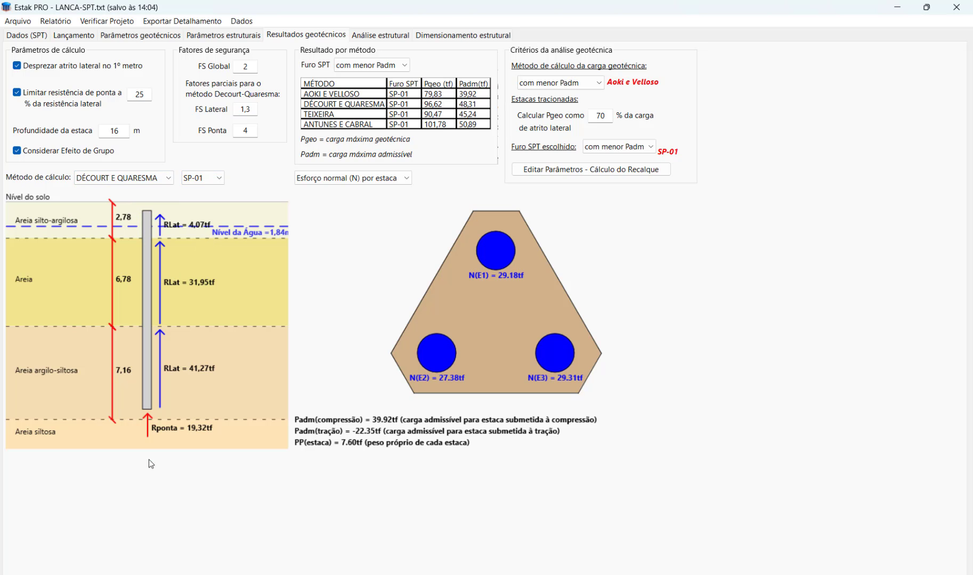
left_click(152, 178)
left_click(114, 212)
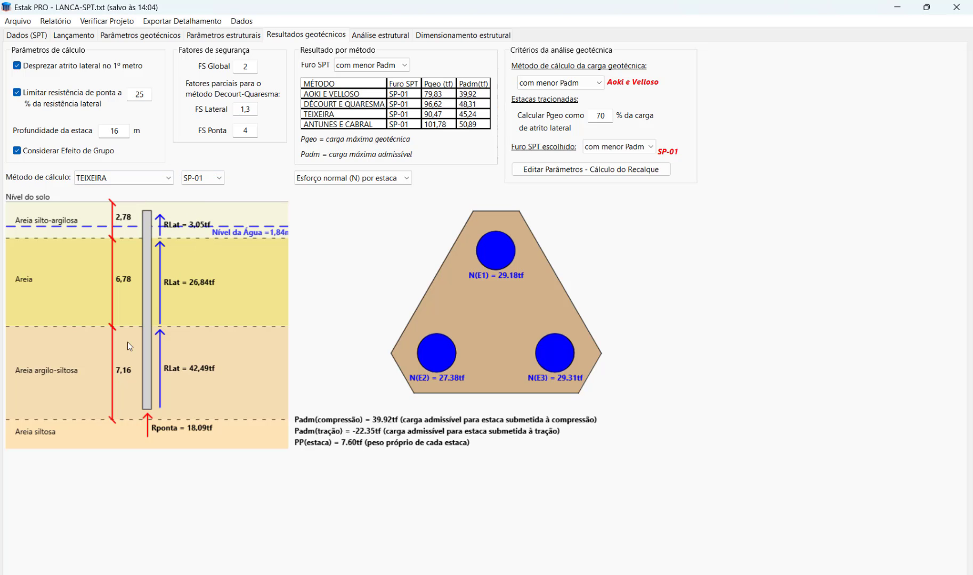
- View the Teixeira pile resistance profile at SP-02, SP-03 and SP-04, and return to SP-01 with the Aoki e Velloso method
left_click(207, 177)
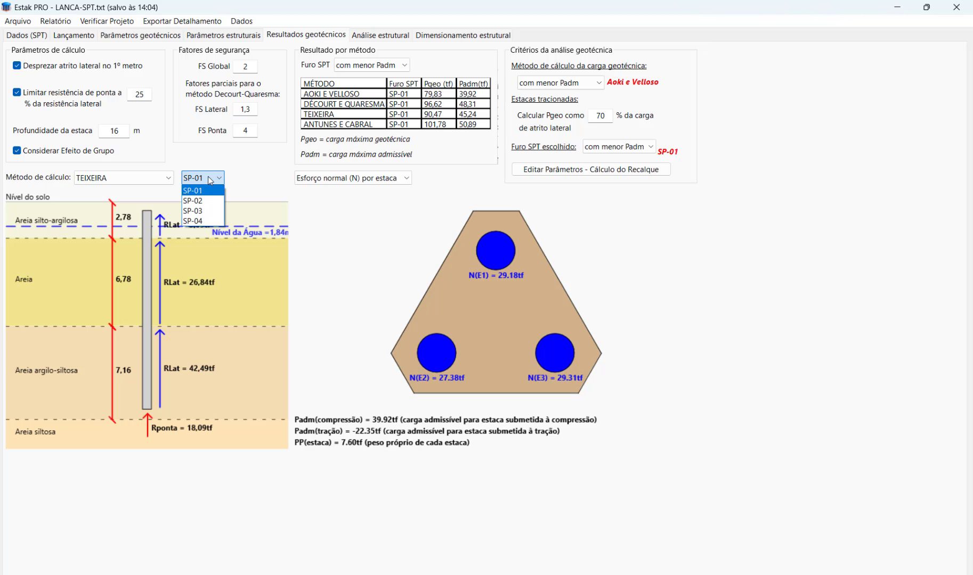
left_click(198, 201)
left_click(203, 177)
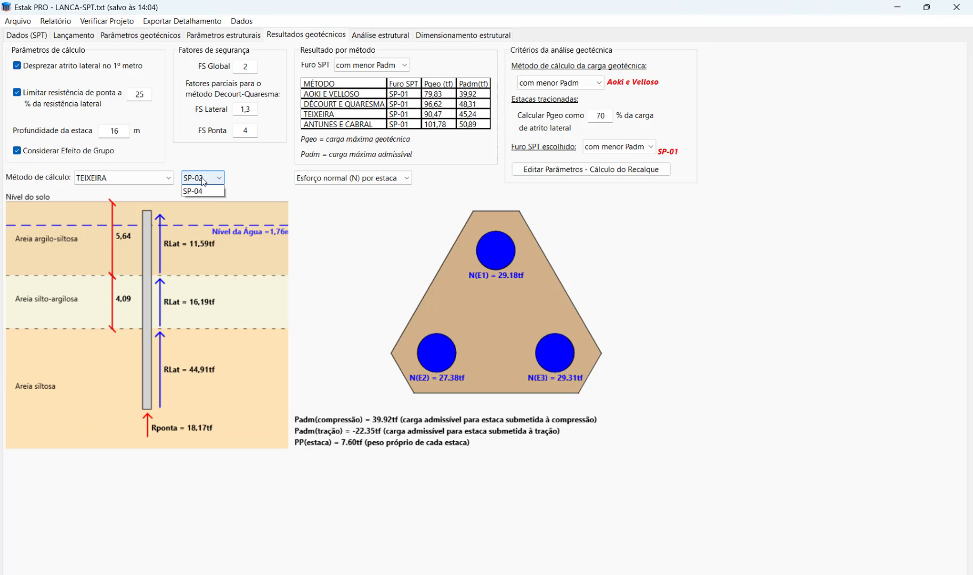
left_click(197, 213)
left_click(202, 177)
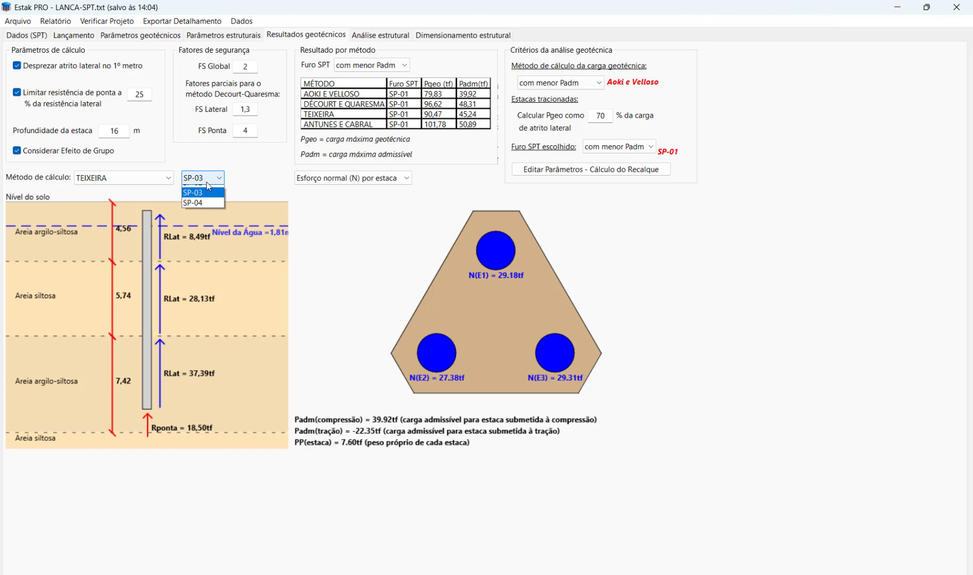
left_click(201, 221)
left_click(198, 179)
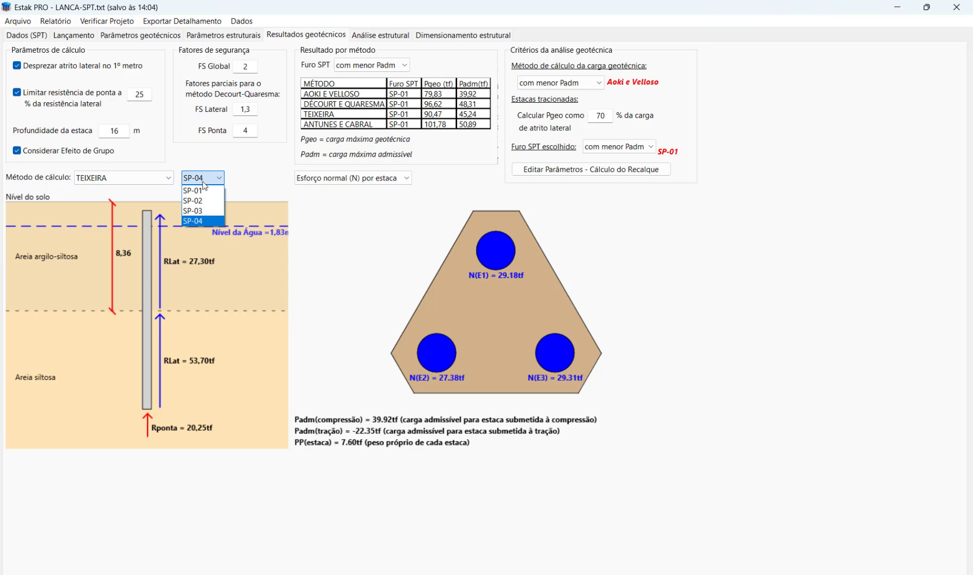
left_click(206, 191)
left_click(159, 181)
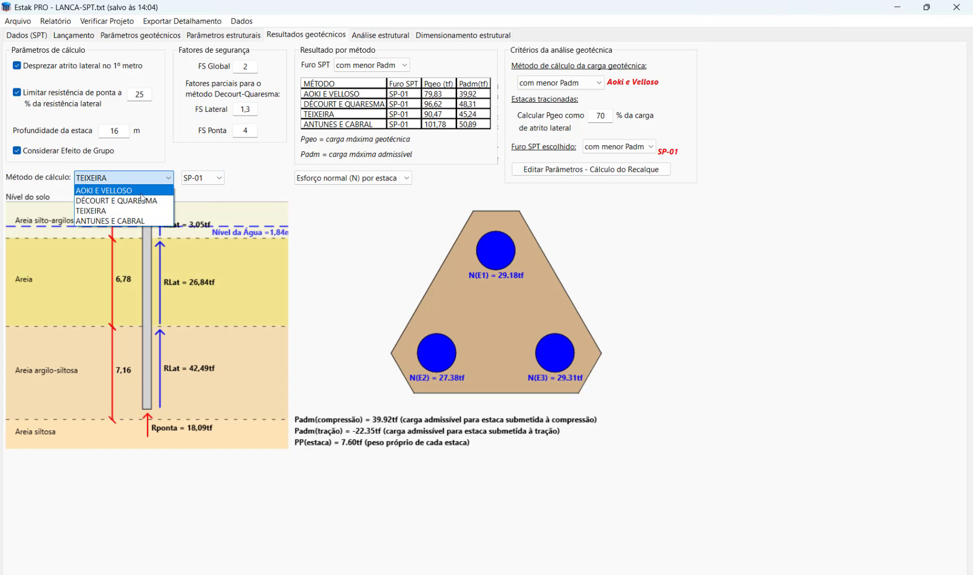
left_click(133, 187)
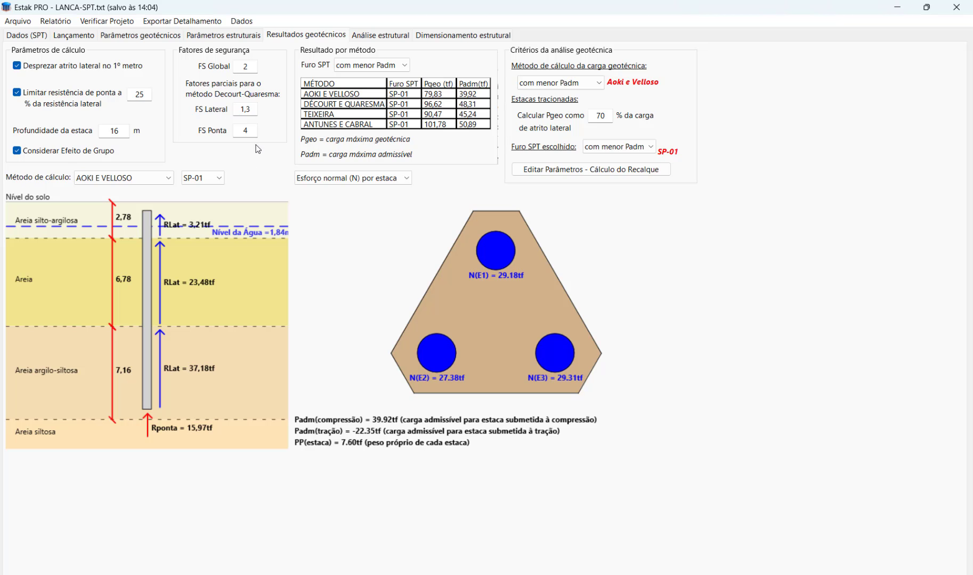
- Check the global safety factor and the partial lateral and tip factors of the Décourt-Quaresma method
left_click(251, 66)
left_click_drag(247, 68, 235, 67)
left_click(252, 110)
left_click(252, 130)
- View the results by method for boreholes SP-02, SP-03 and SP-04
left_click(397, 68)
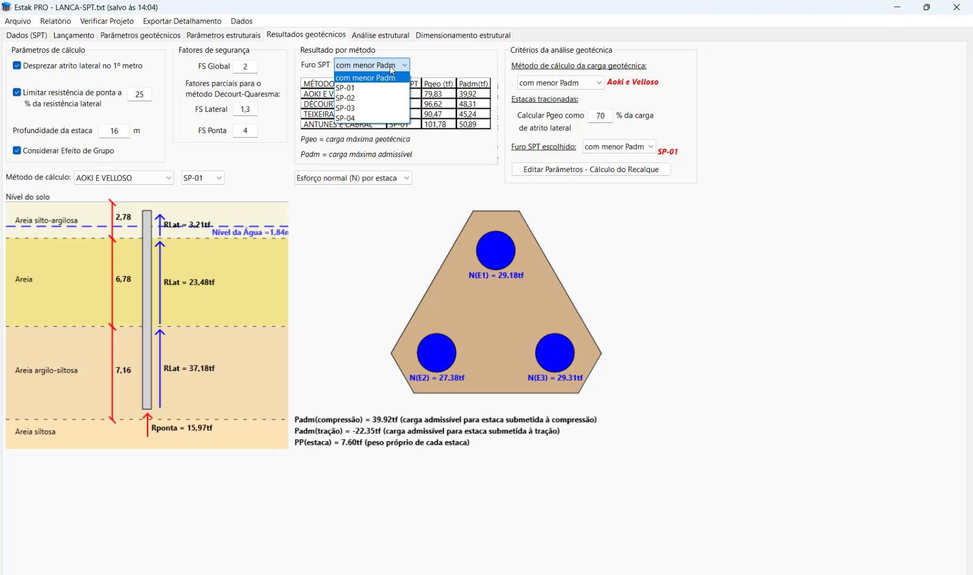
left_click(375, 98)
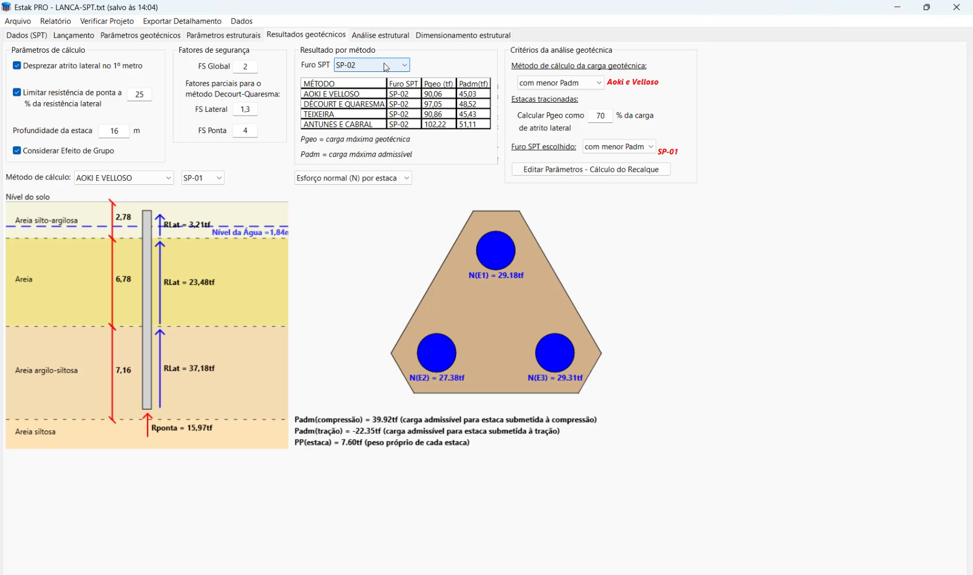
left_click(384, 64)
left_click(370, 107)
left_click(383, 65)
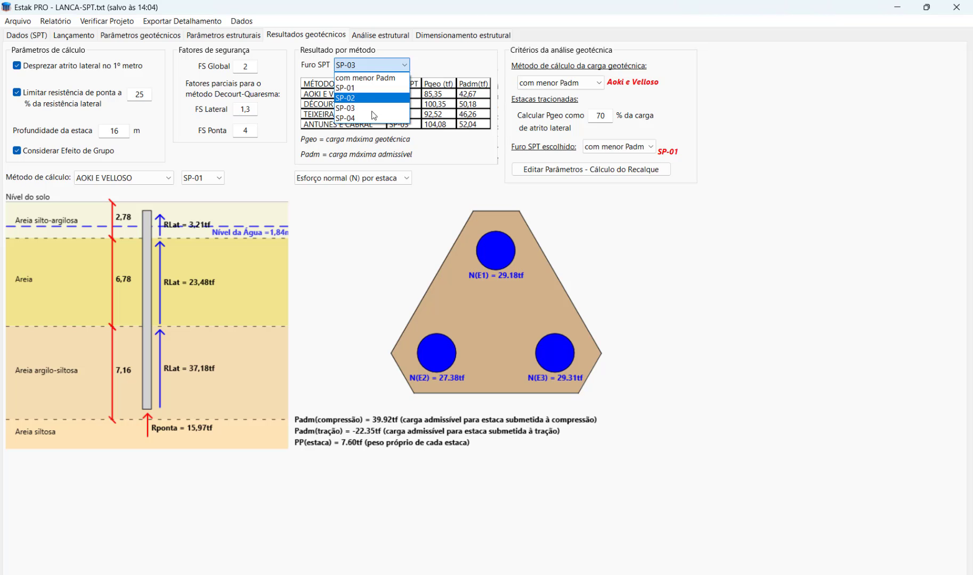
left_click(373, 118)
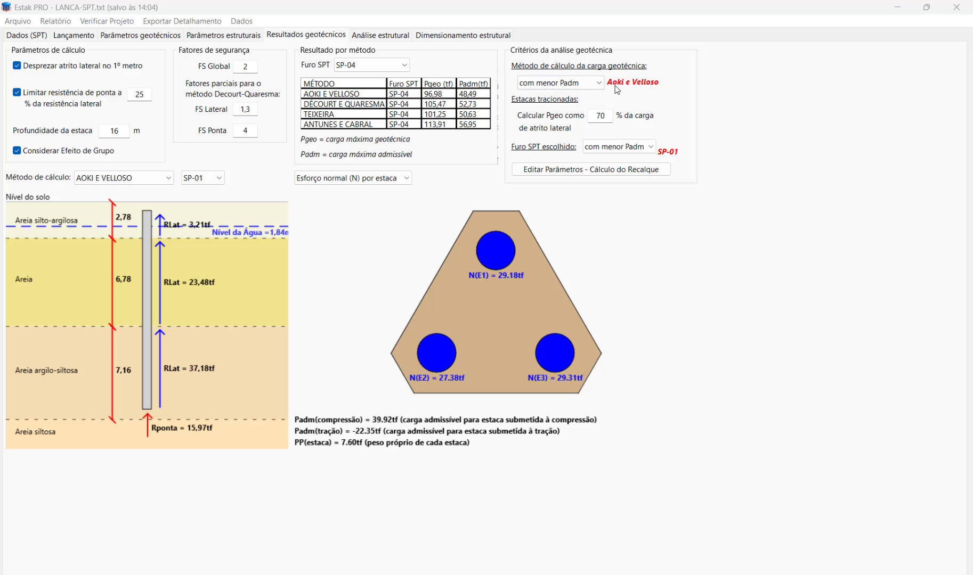
- Try Décourt e Quaresma as the geotechnical load calculation method, and restore the "com menor Padm" option
left_click(570, 84)
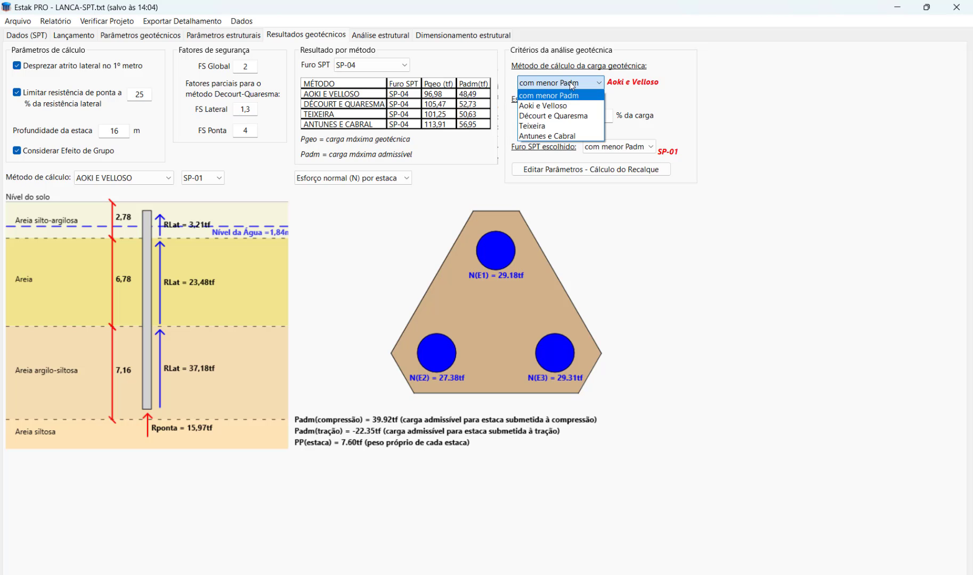
left_click(542, 117)
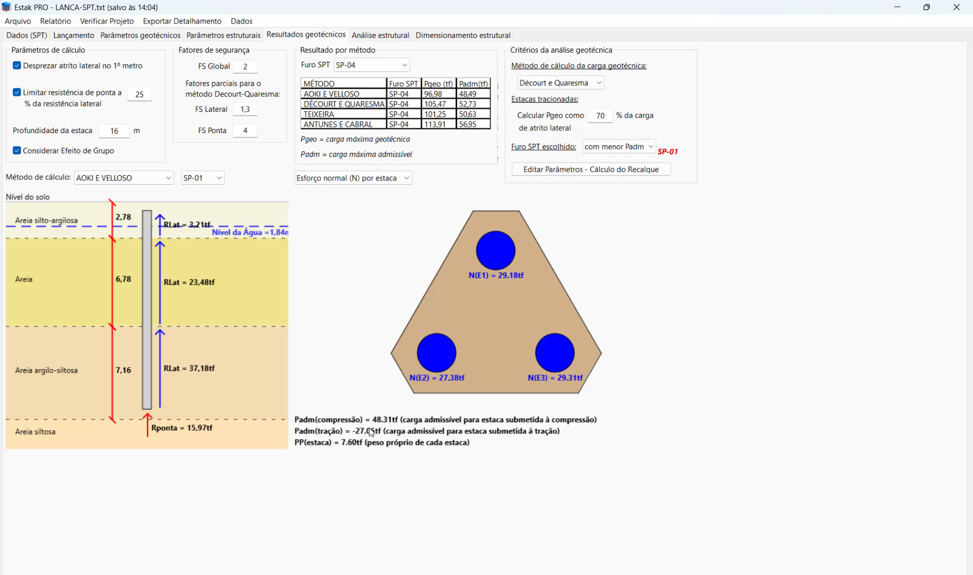
left_click(585, 80)
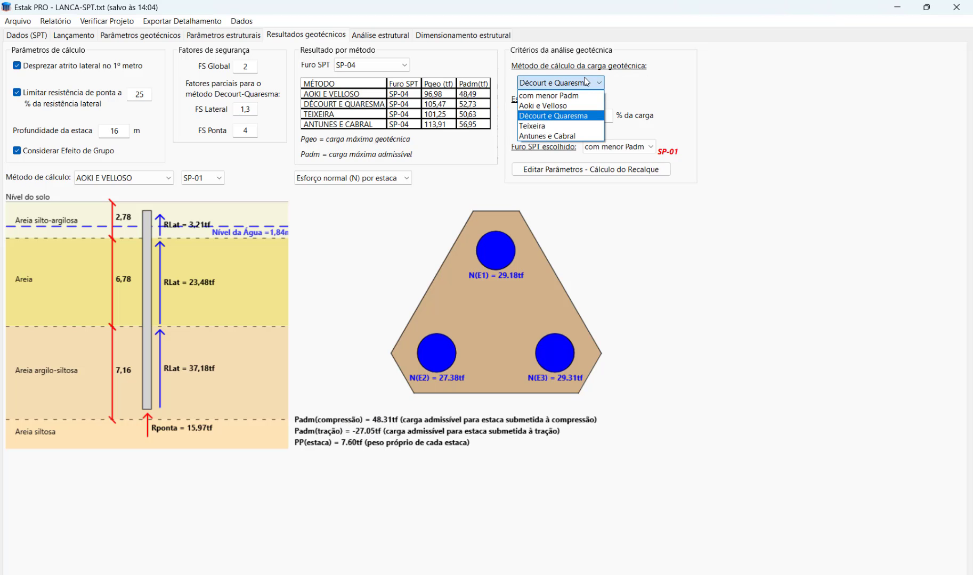
left_click(562, 96)
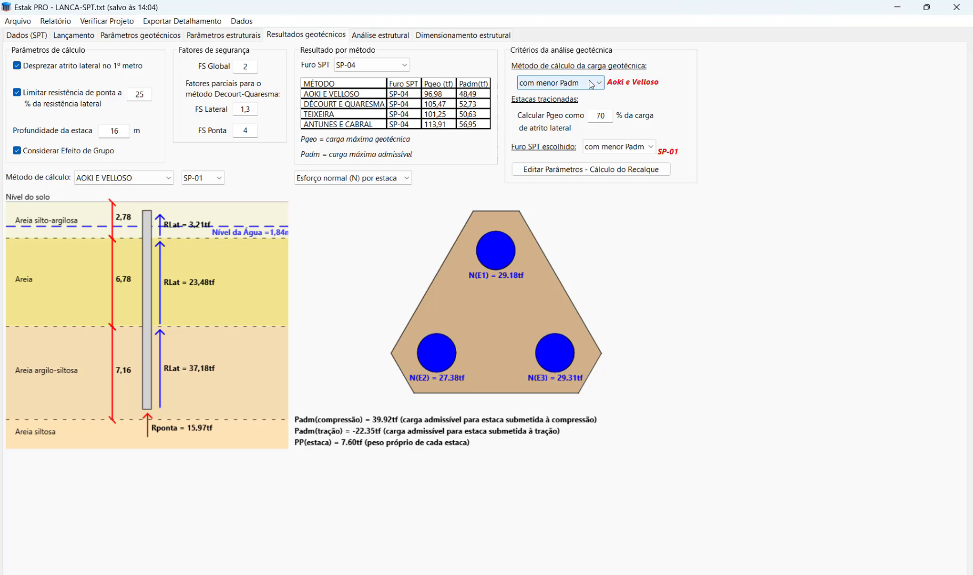
- Check the percentage of lateral friction load used to calculate Pgeo for piles in tension
left_click(604, 117)
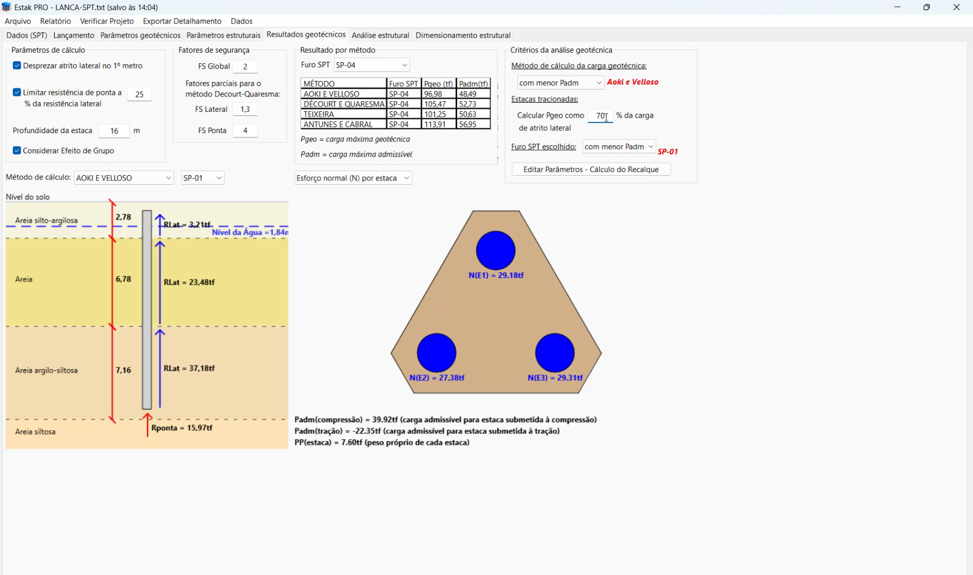
left_click_drag(605, 117, 595, 117)
left_click(612, 117)
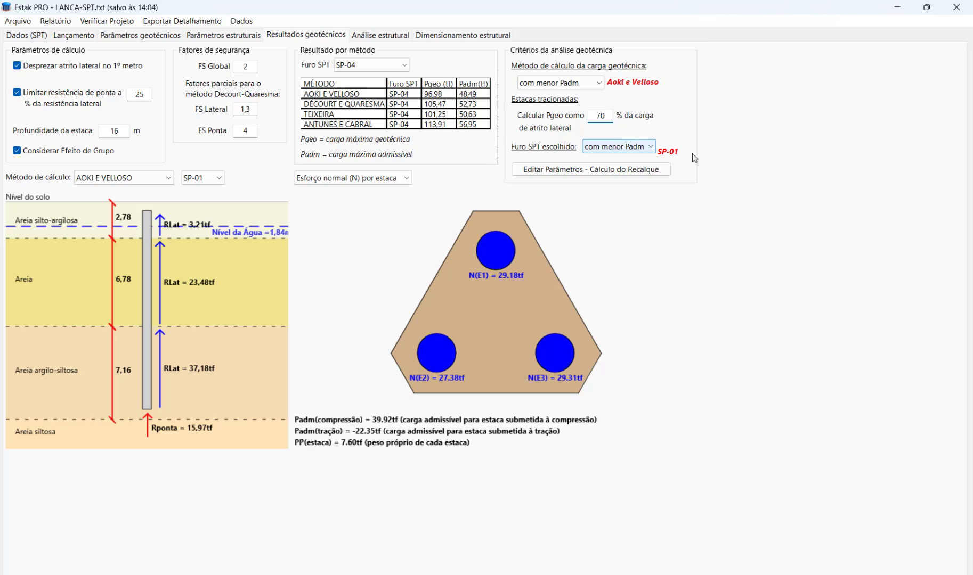
- Try SP-02 as the chosen borehole for the geotechnical analysis, and restore the "com menor Padm" option
left_click(639, 149)
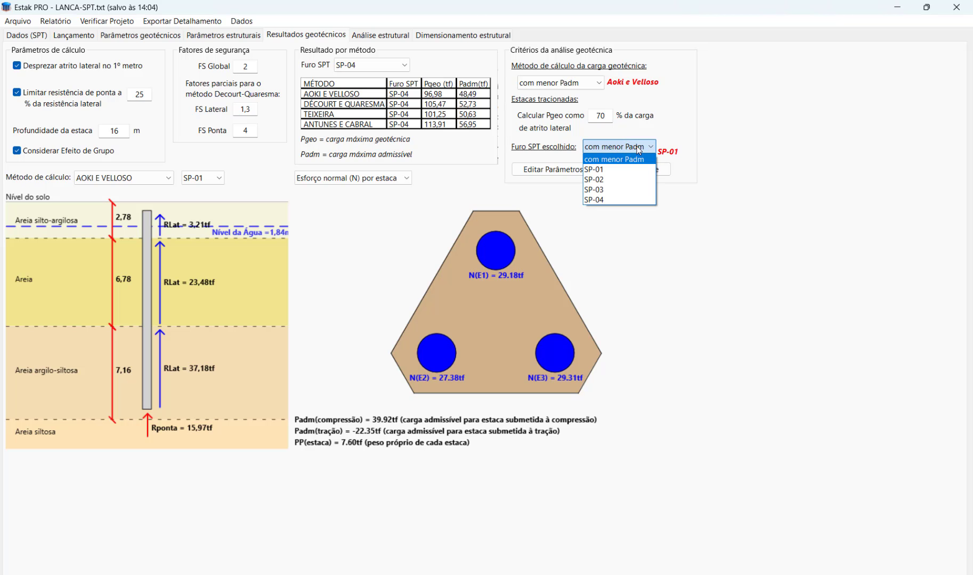
left_click(621, 180)
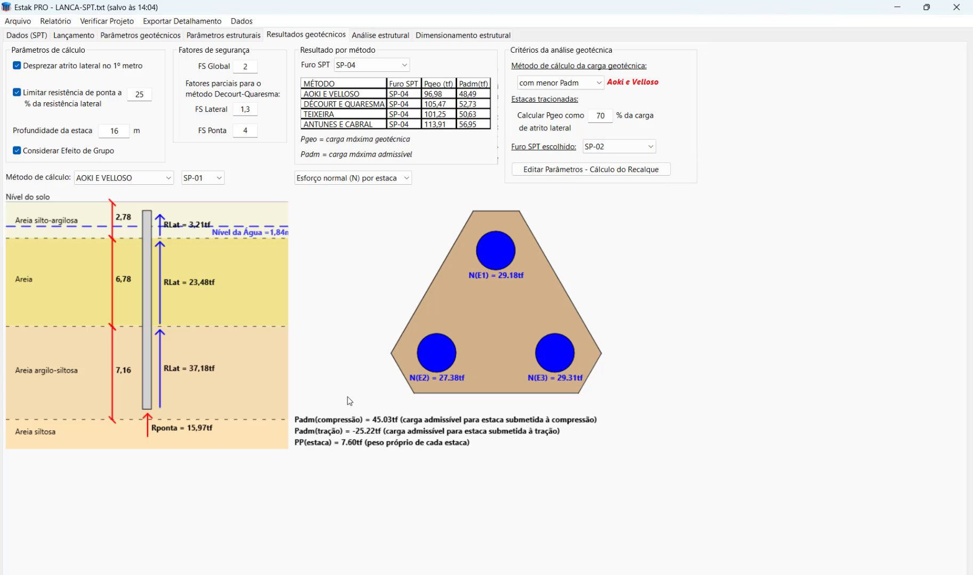
left_click(622, 149)
left_click(620, 159)
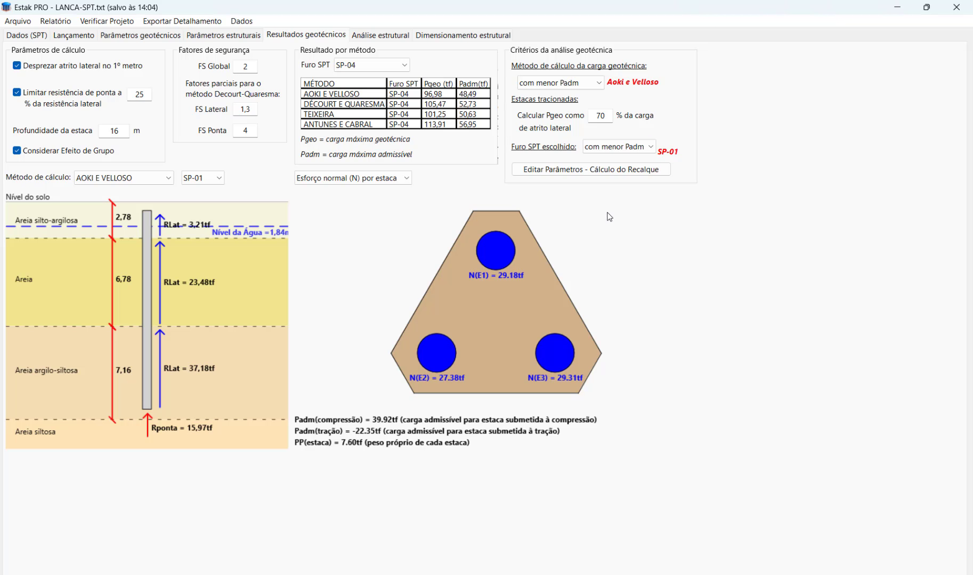
- Enable modification of the pile settlement parameters, examine the Es and Poisson values of the soil layers, and disable modification again
left_click(599, 170)
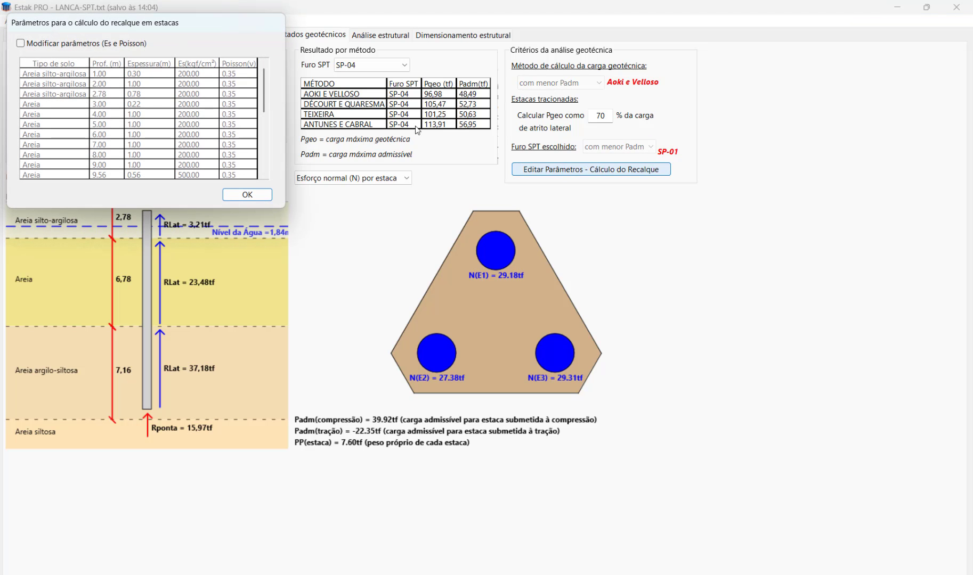
left_click_drag(191, 24, 713, 138)
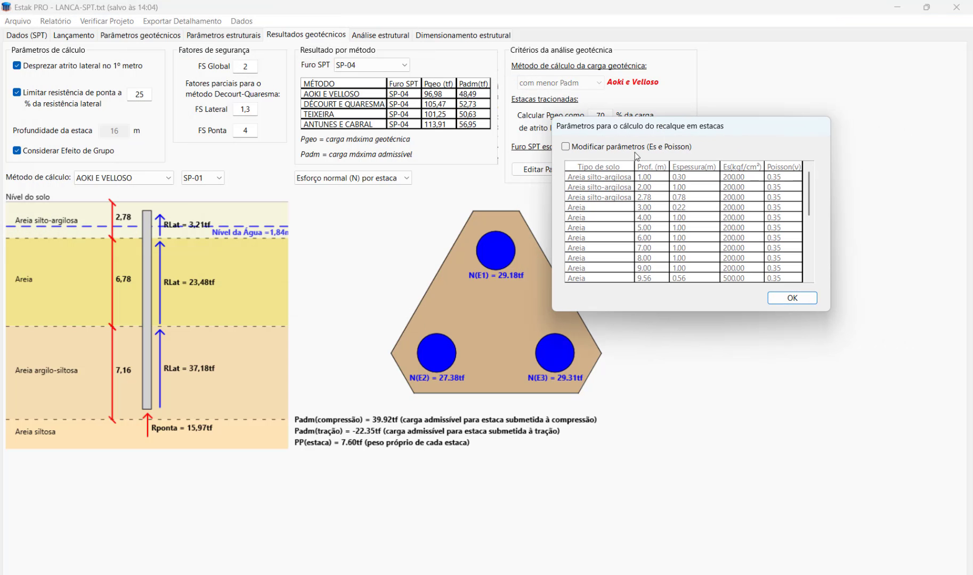
left_click(587, 147)
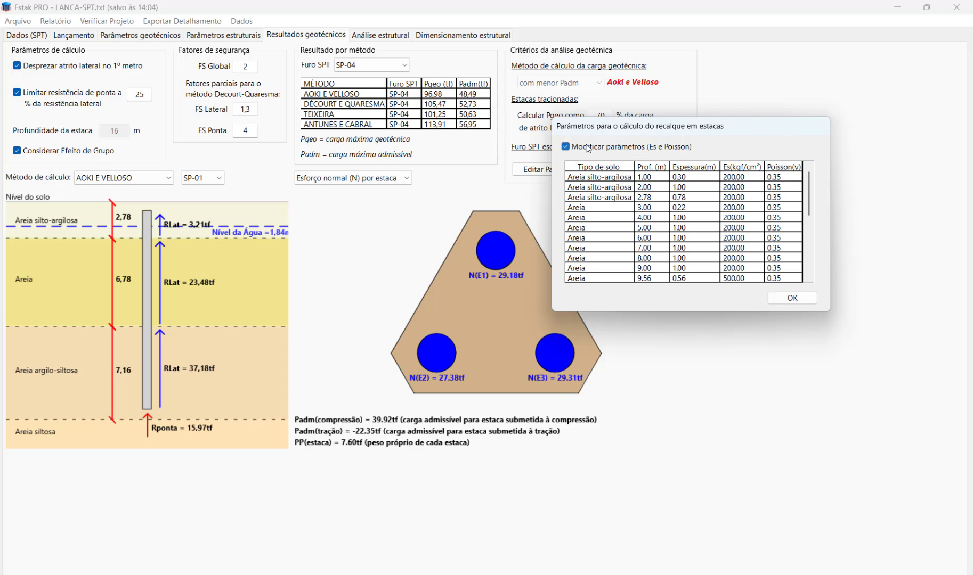
double_click(741, 178)
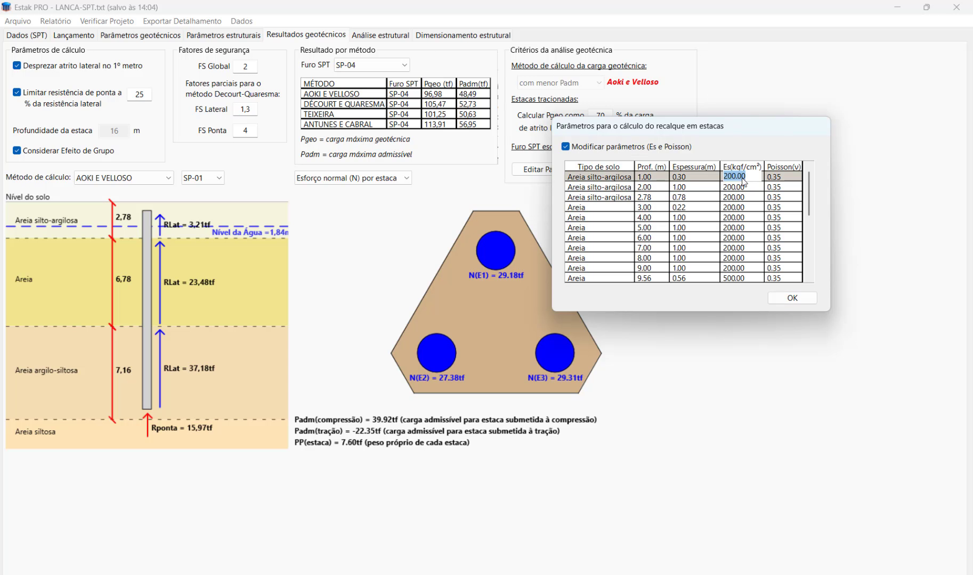
left_click(749, 208)
scroll(747, 229, "down", 1)
scroll(747, 242, "up", 1)
double_click(784, 182)
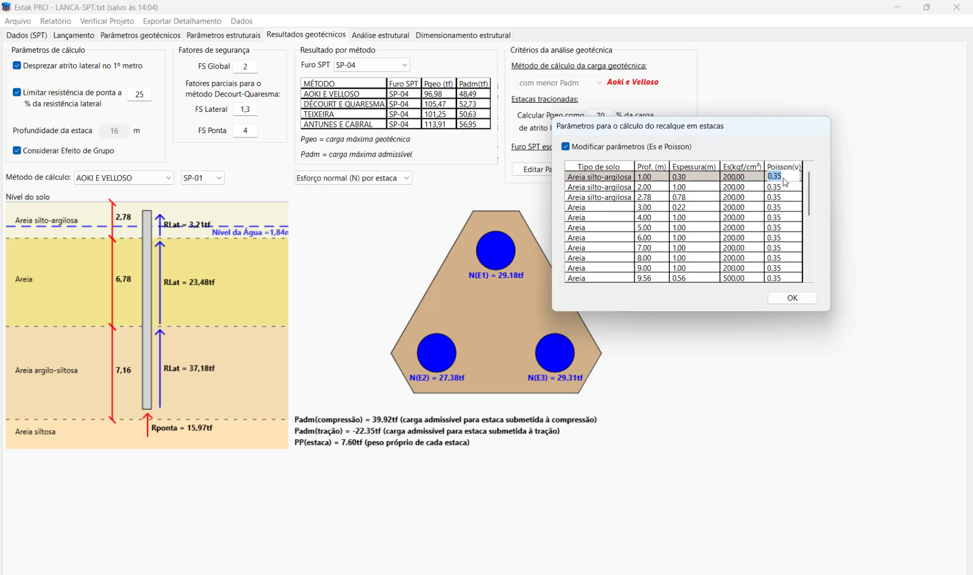
scroll(767, 234, "down", 4)
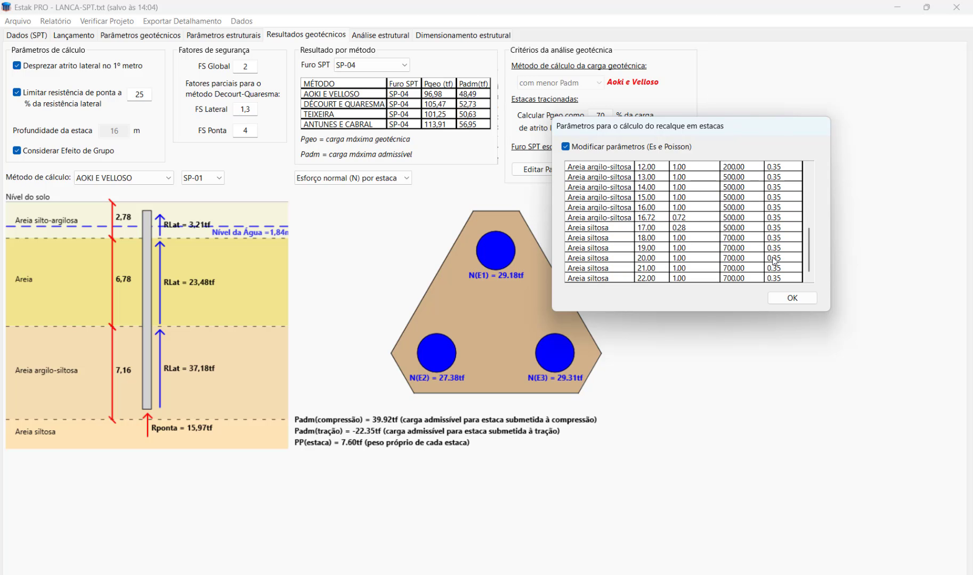
scroll(774, 260, "up", 4)
scroll(731, 226, "down", 4)
scroll(719, 234, "up", 4)
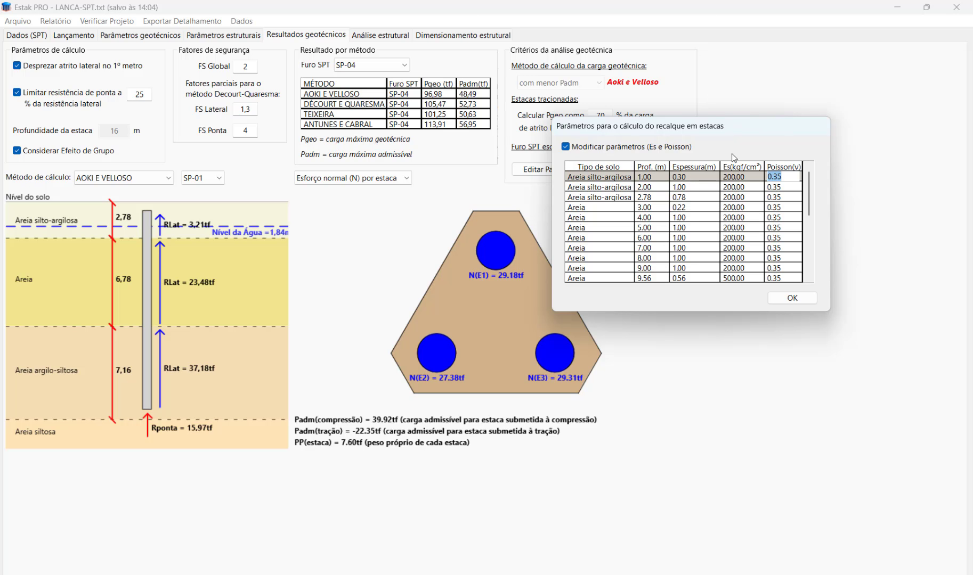
left_click(579, 149)
left_click(791, 300)
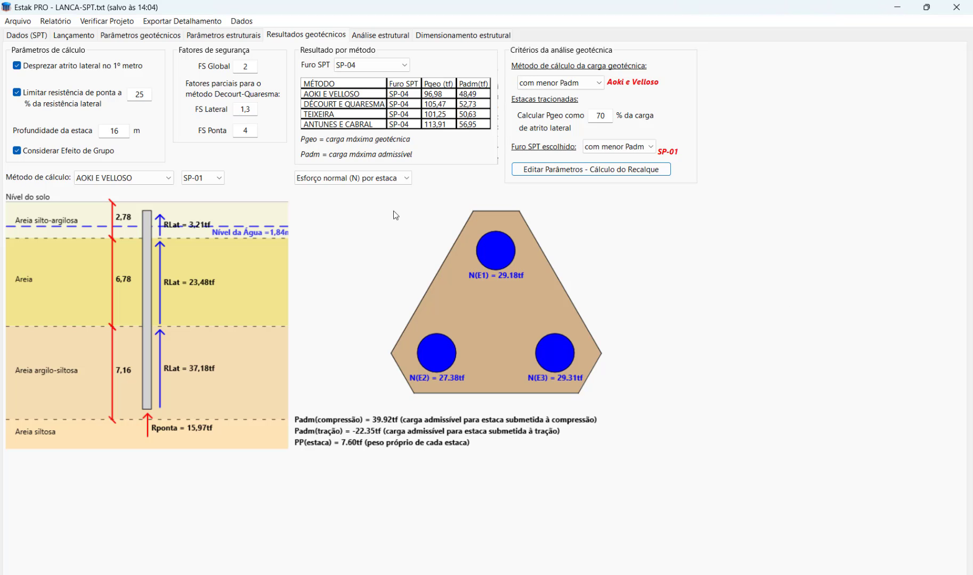
- In the structural analysis, enable modification of pile E1's horizontal springs, examine the Kh values in directions B and H, and disable it again
left_click(379, 36)
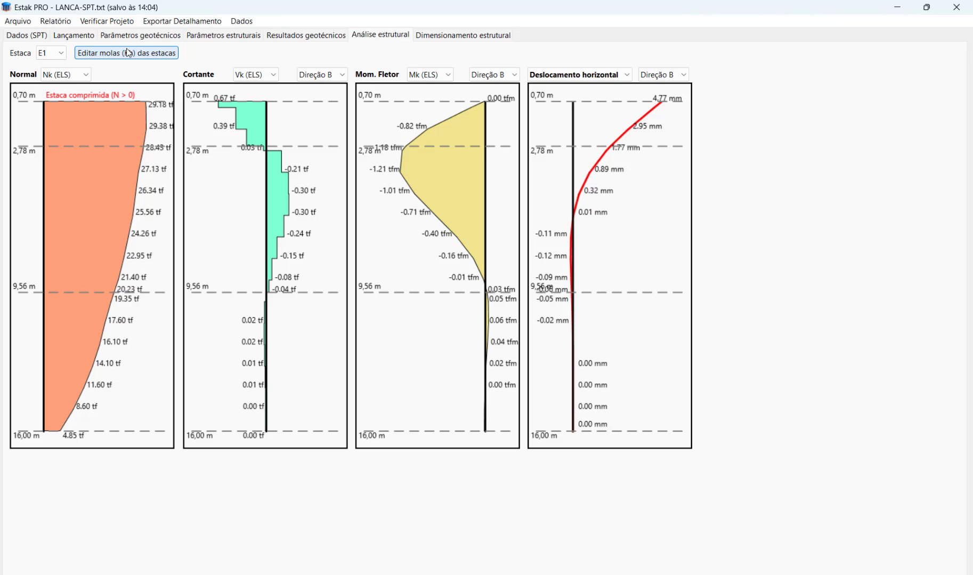
left_click(143, 55)
left_click_drag(179, 27, 469, 105)
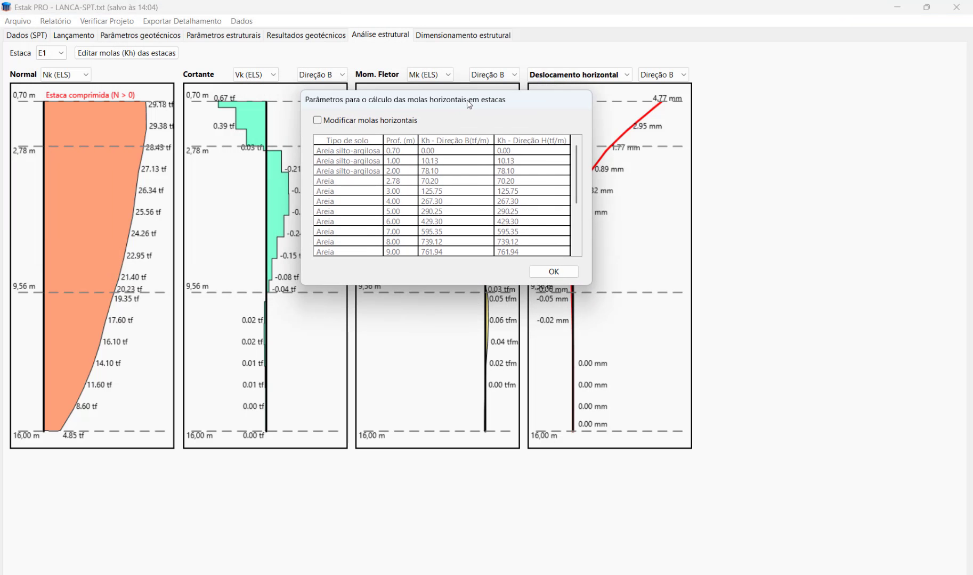
left_click(389, 120)
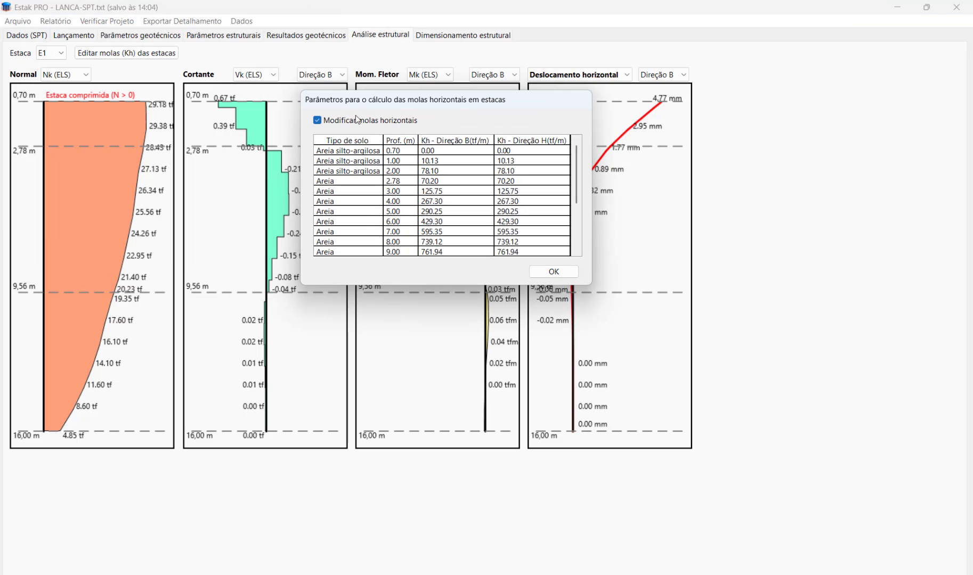
double_click(445, 160)
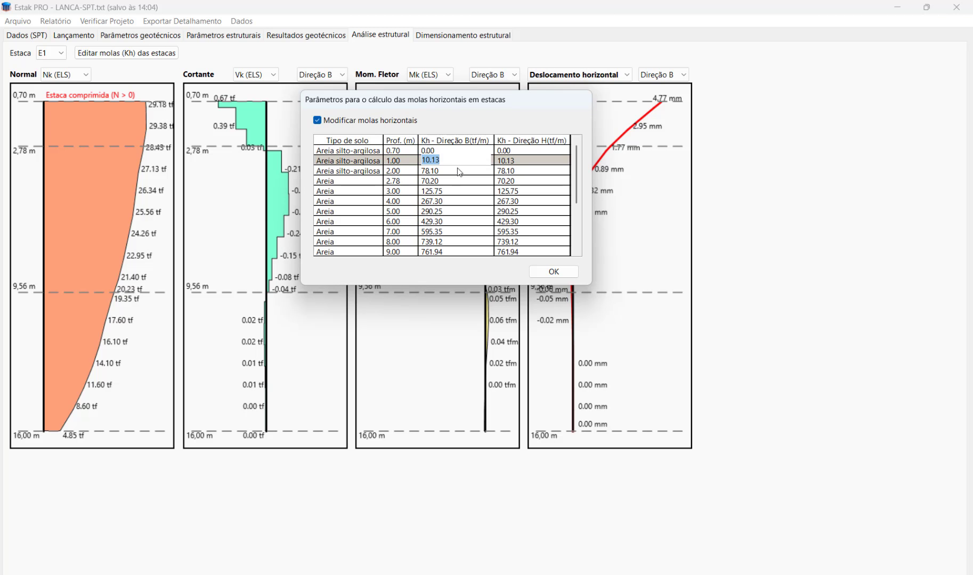
double_click(526, 161)
scroll(531, 209, "down", 3)
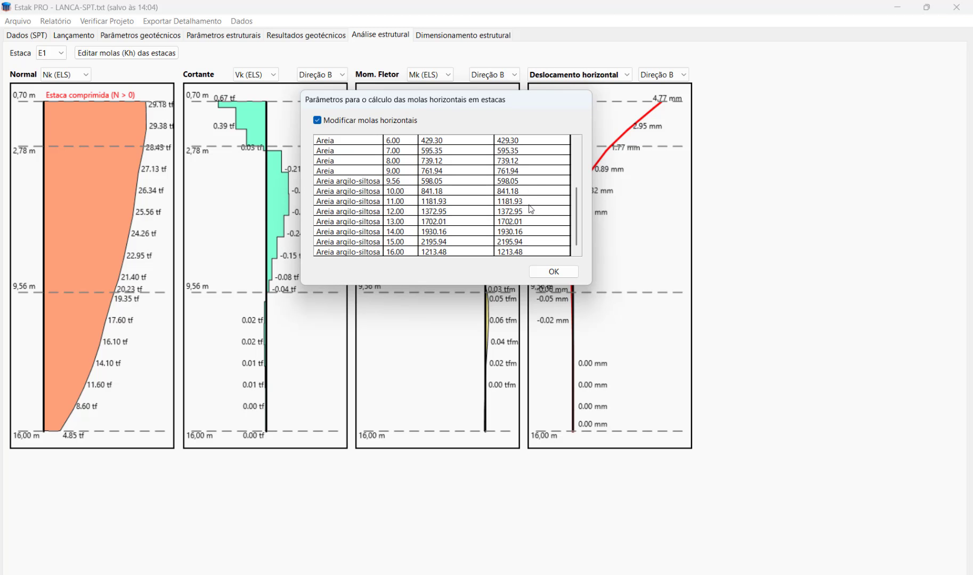
left_click(514, 251)
scroll(511, 208, "up", 3)
left_click(364, 120)
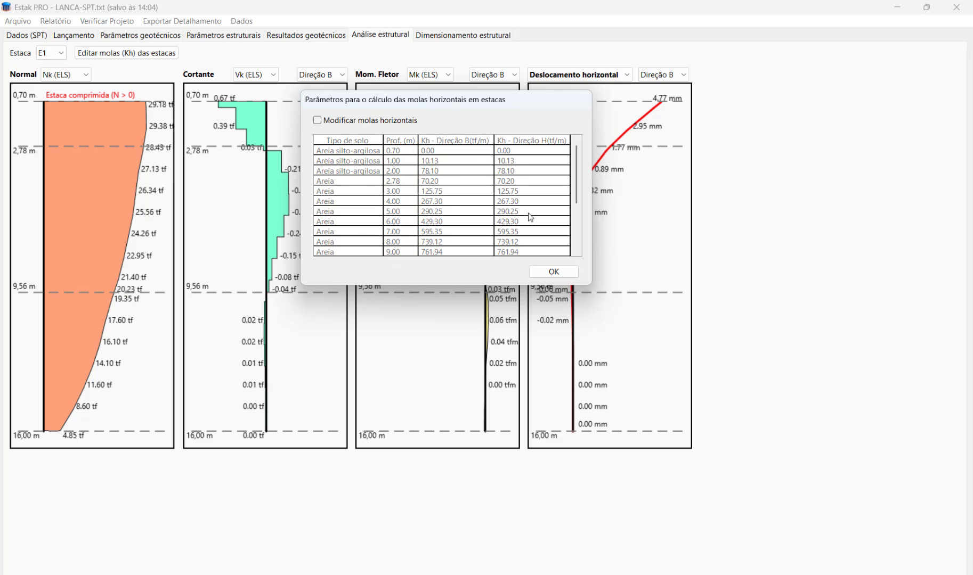
left_click(554, 272)
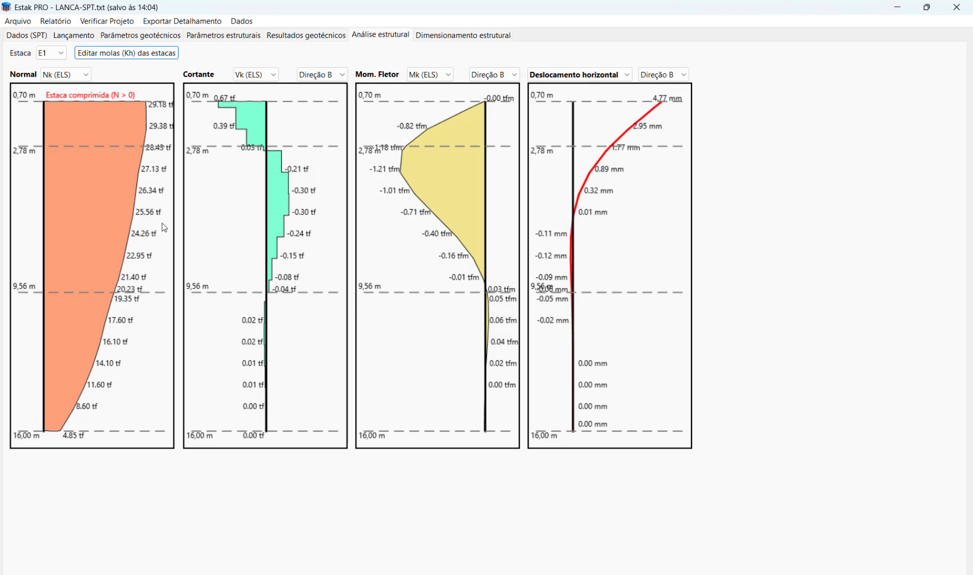
- Display pile E1's normal force diagram as Nd (ELU)
left_click(69, 74)
left_click(73, 98)
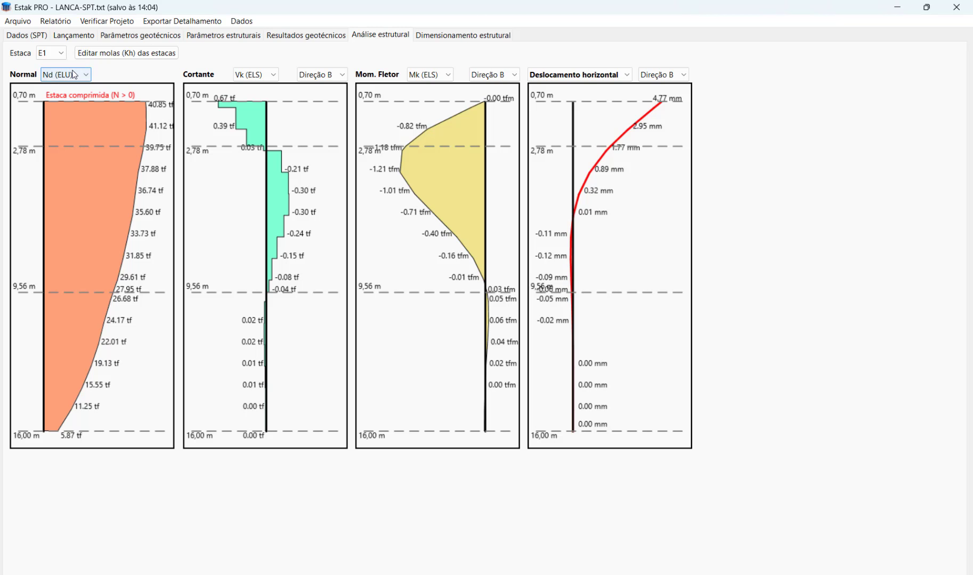
- Return the normal force diagram to Nk (ELS) and examine the diagrams of piles E2 and E3
left_click(67, 74)
left_click(64, 85)
left_click(42, 55)
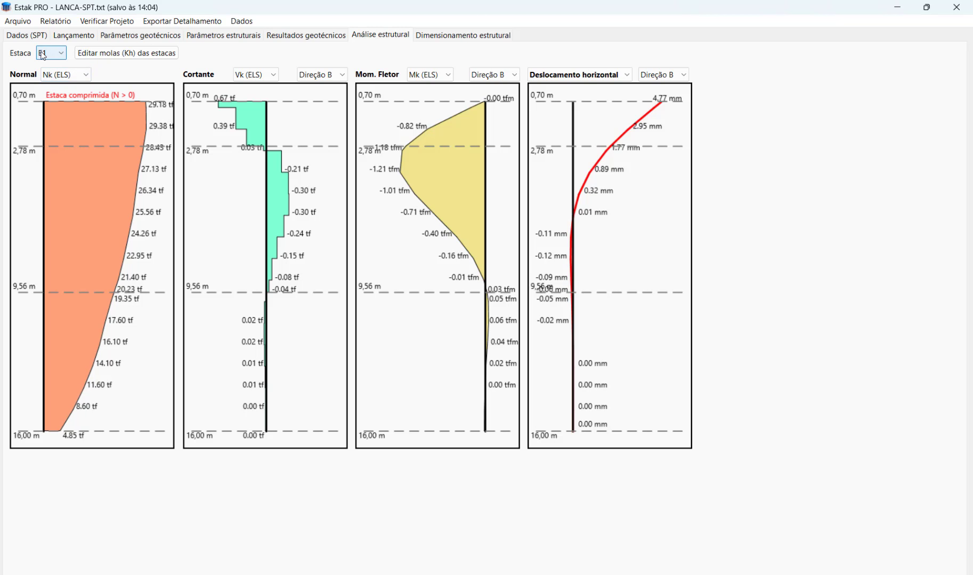
left_click(49, 56)
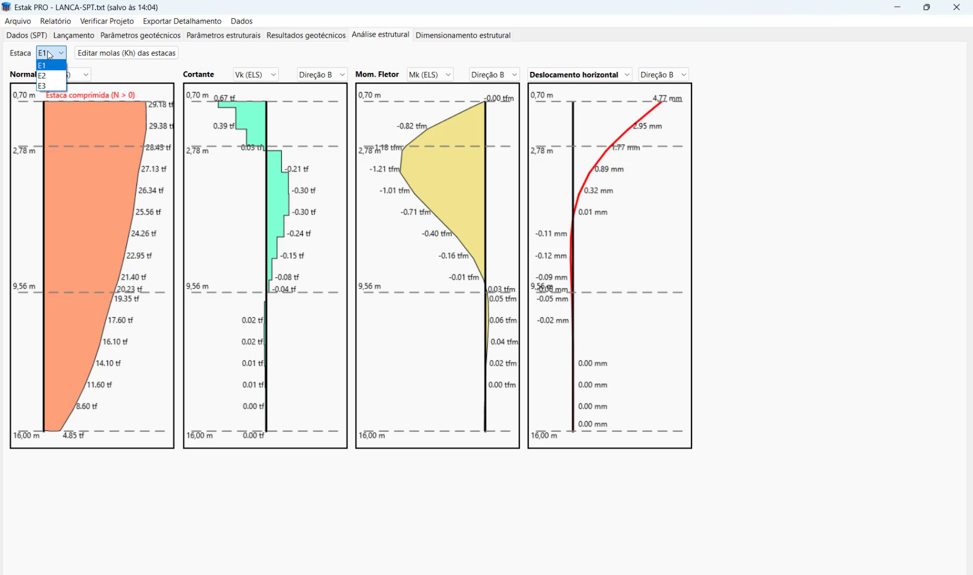
left_click(52, 79)
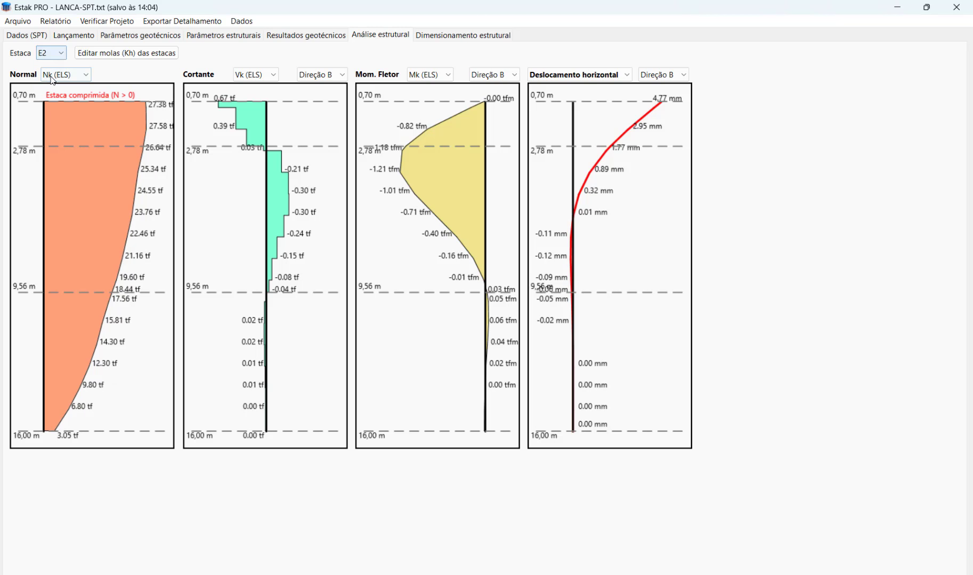
left_click(55, 56)
left_click(56, 87)
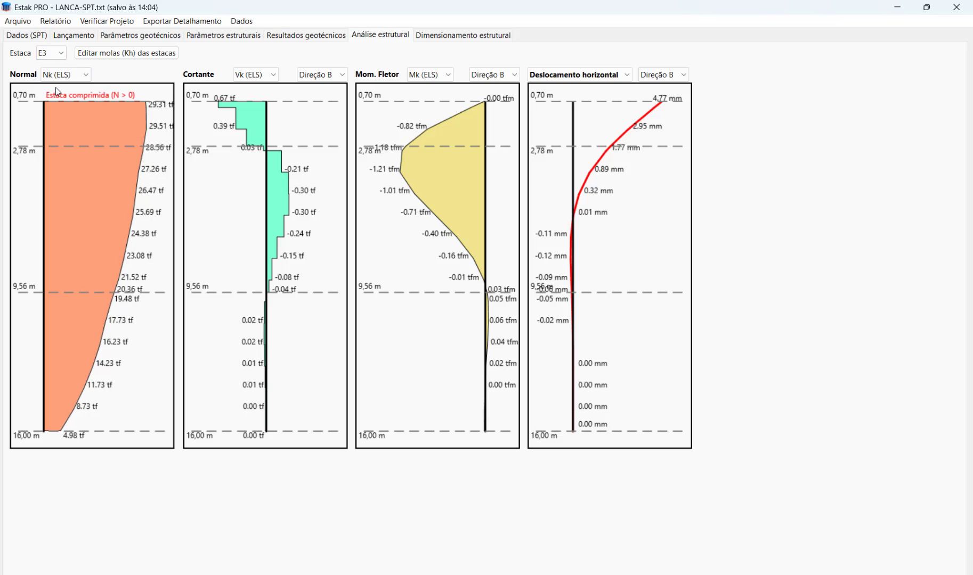
- Display pile E3's shear force diagram in direction H as Vd (ELU)
left_click(327, 76)
left_click(316, 97)
left_click(250, 80)
left_click(249, 98)
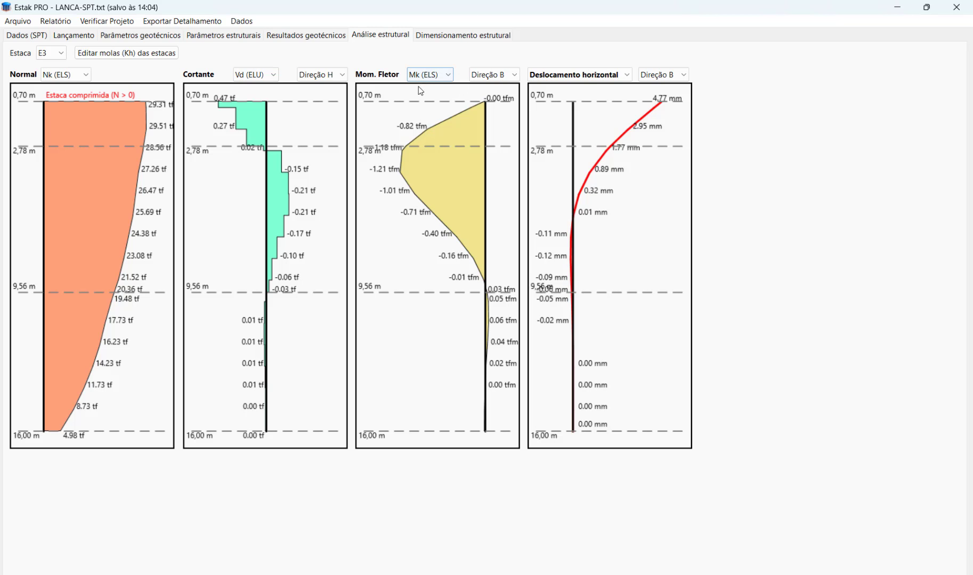
- Display pile E3's bending moment diagram in direction H as Md (ELU)
left_click(488, 74)
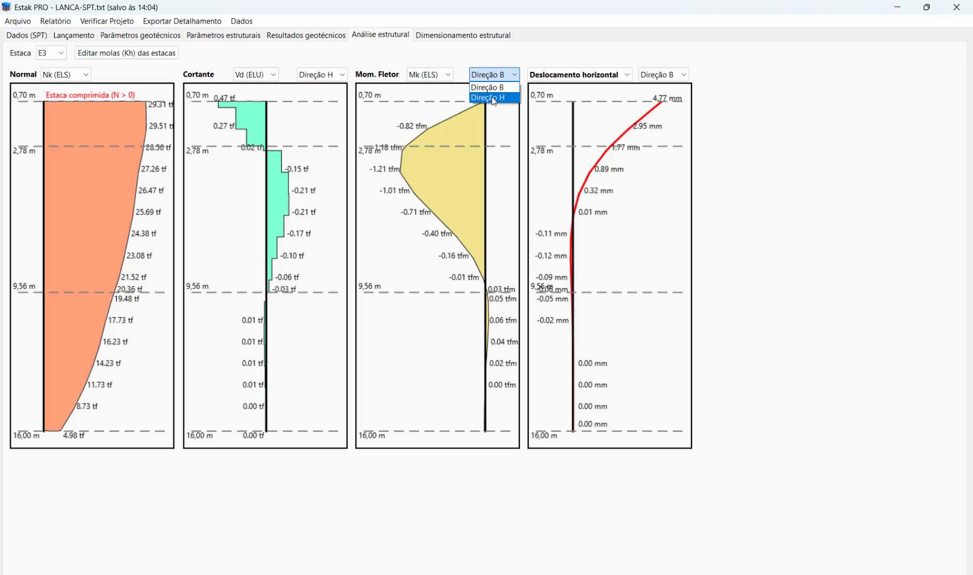
left_click(494, 98)
left_click(440, 75)
left_click(429, 98)
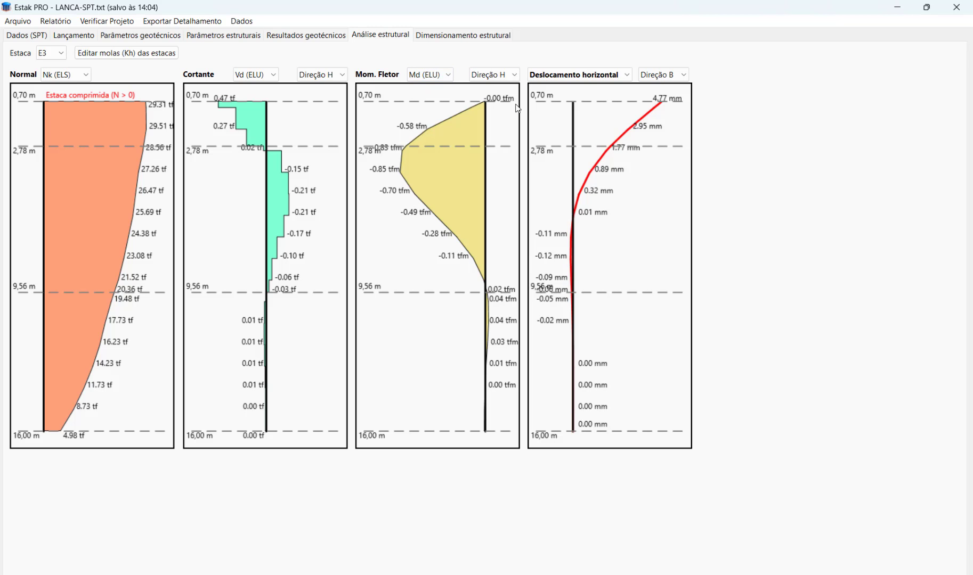
- Examine pile E3's horizontal displacement in direction H, followed by the resultant displacement
left_click(660, 76)
left_click(662, 75)
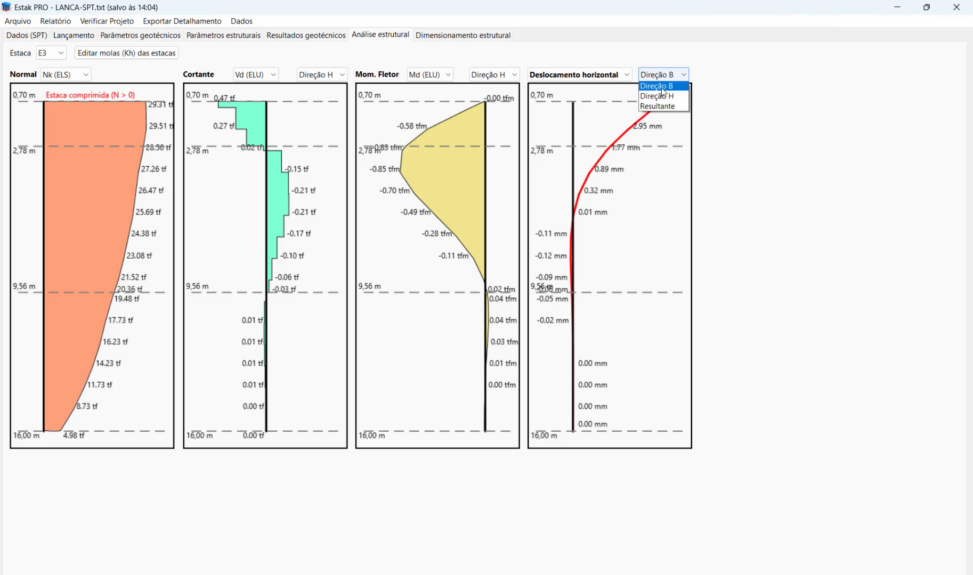
left_click(660, 91)
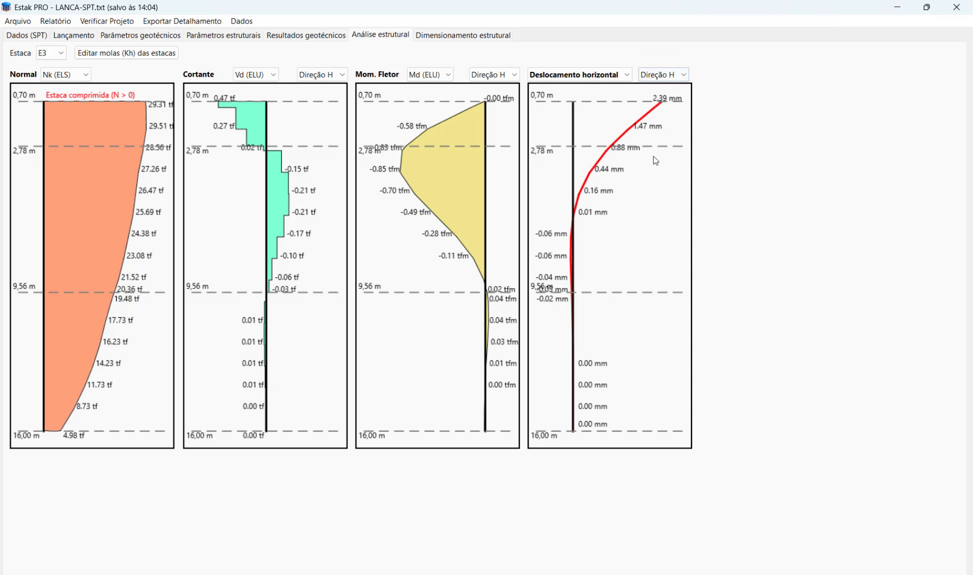
left_click(660, 75)
left_click(662, 99)
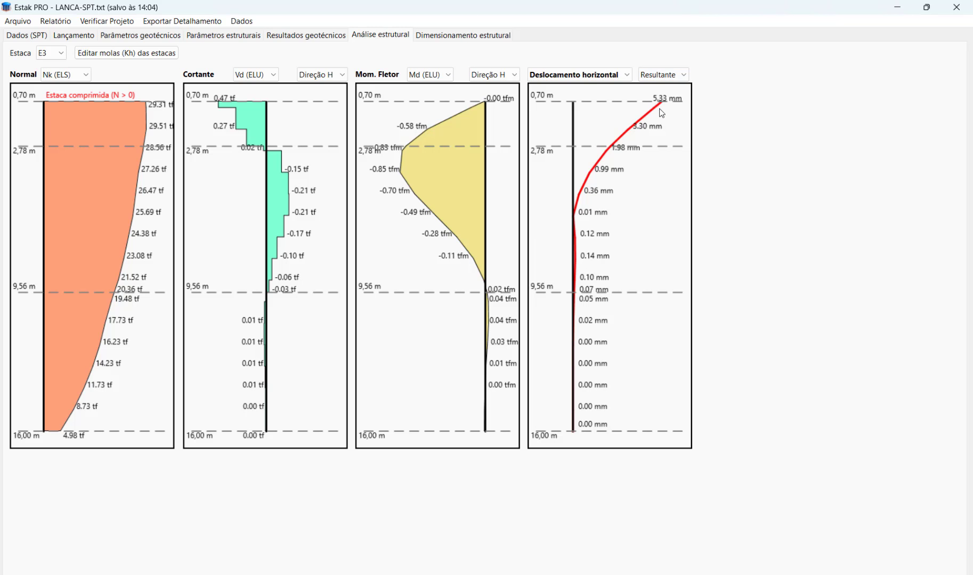
- Display pile E3's normal stress diagram and check the compression stress limit for class I, II continuous flight auger piles in the structural parameters
left_click(605, 74)
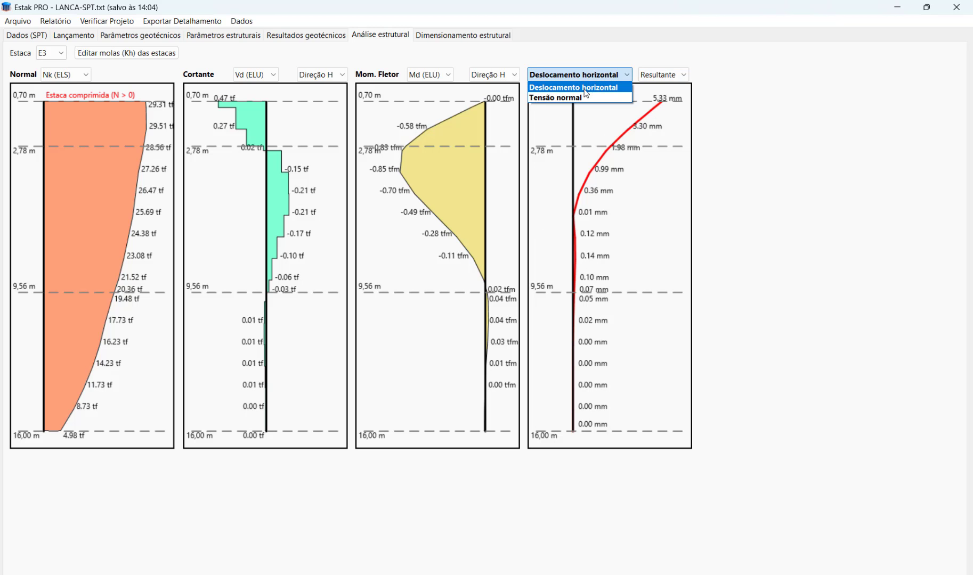
left_click(585, 94)
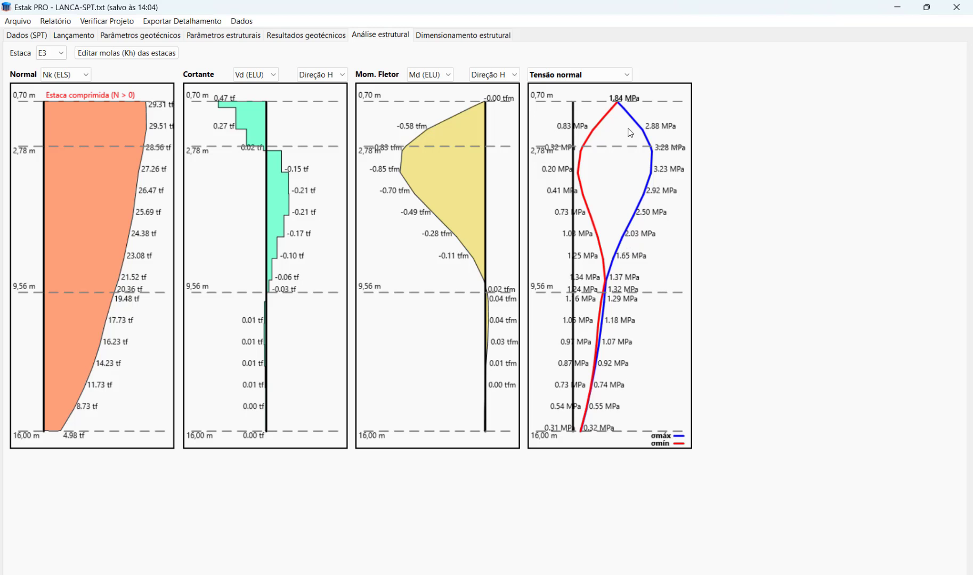
left_click(223, 35)
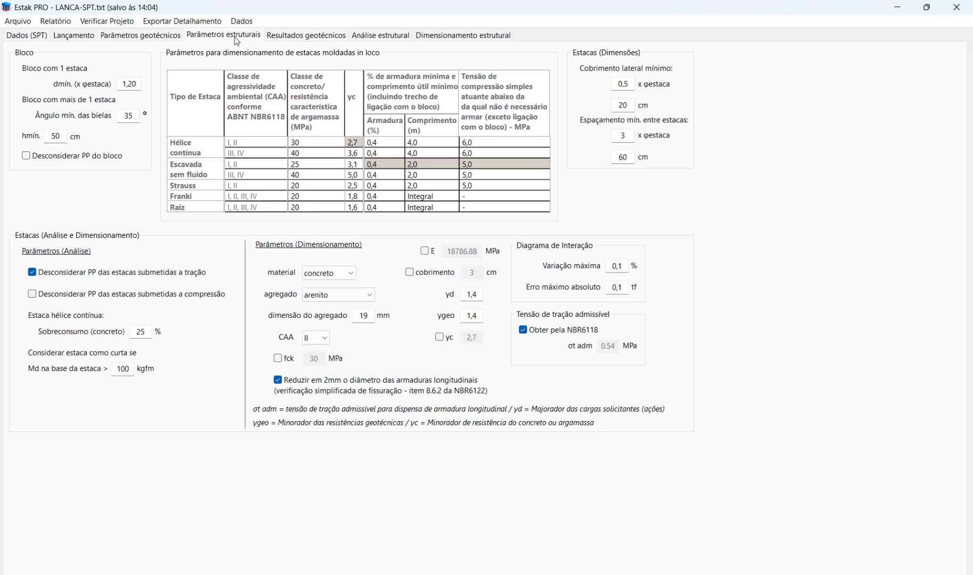
double_click(479, 145)
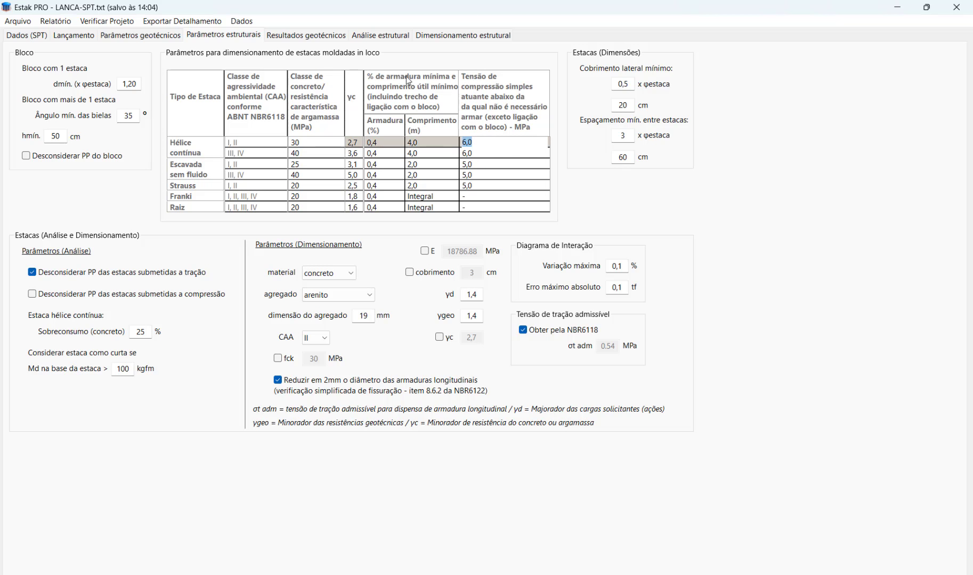
left_click(404, 35)
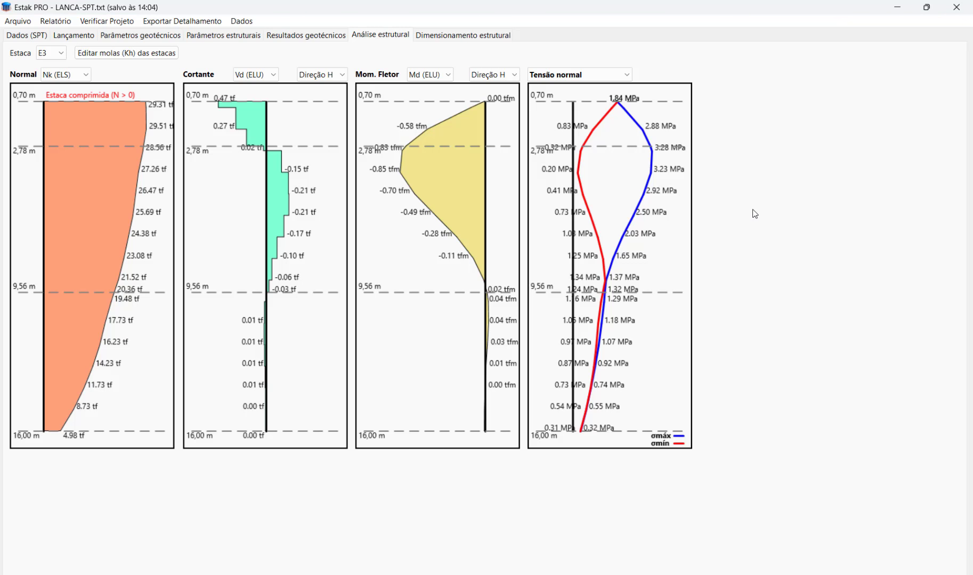
- In the structural design, examine the available longitudinal bar and stirrup diameters, keeping 10mm and 5mm
left_click(458, 36)
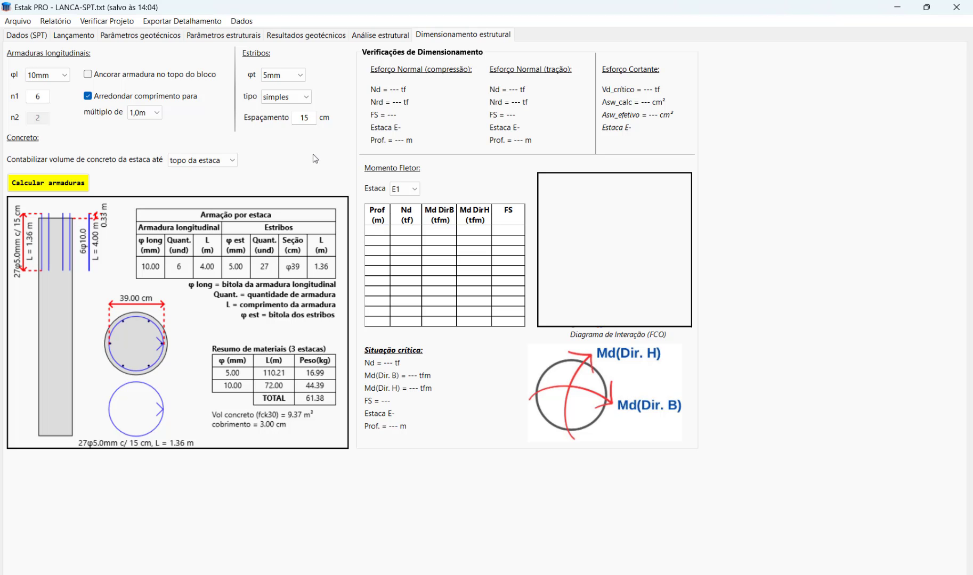
left_click(57, 78)
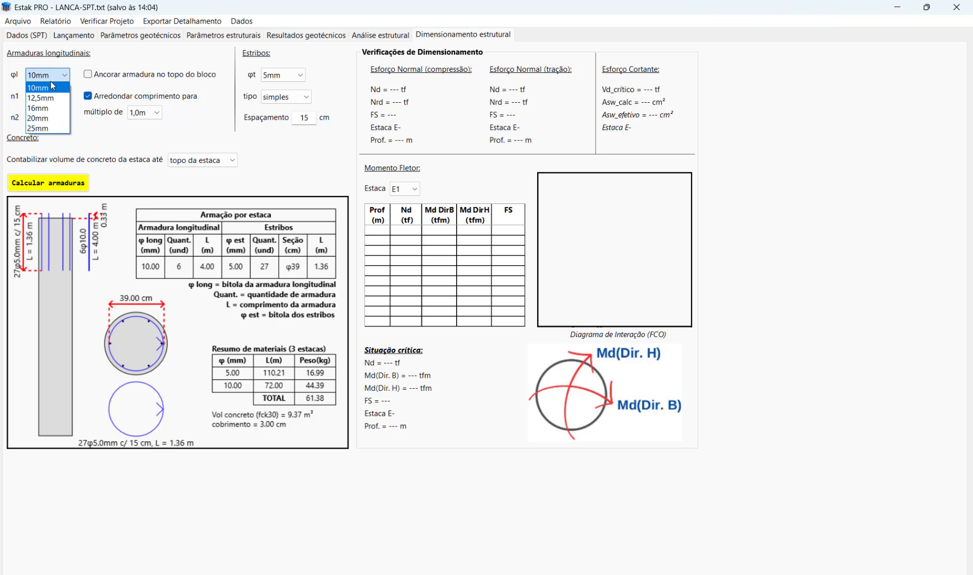
left_click(177, 132)
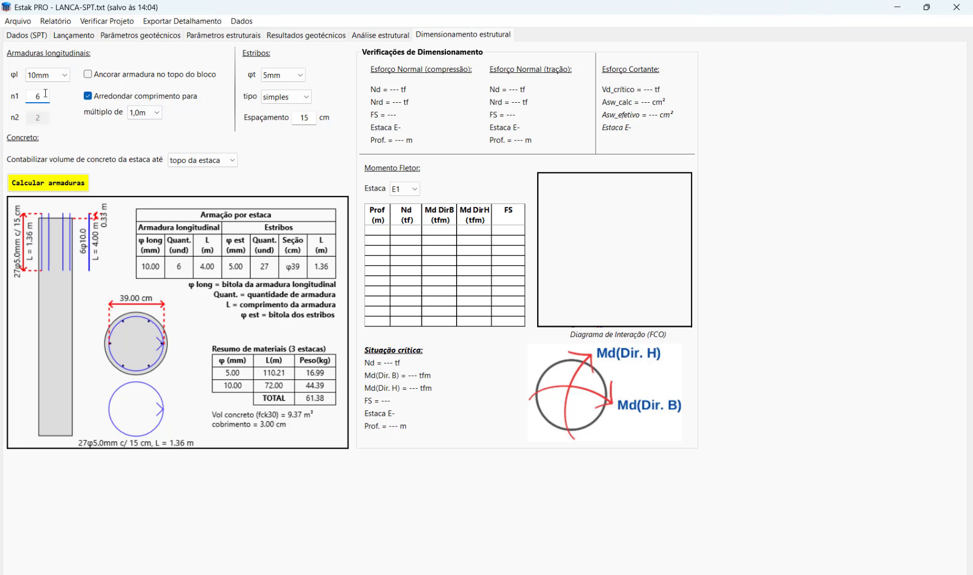
left_click(287, 79)
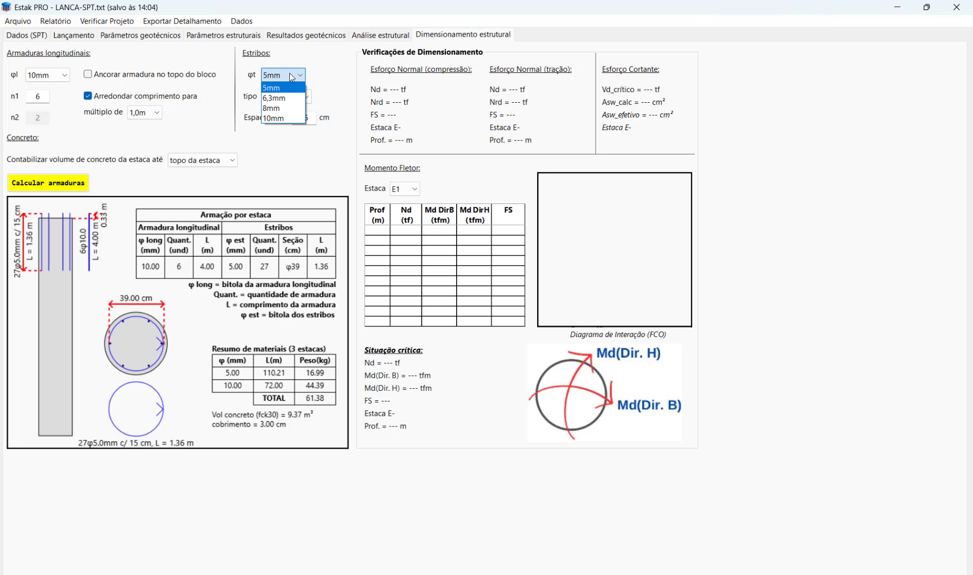
left_click(278, 156)
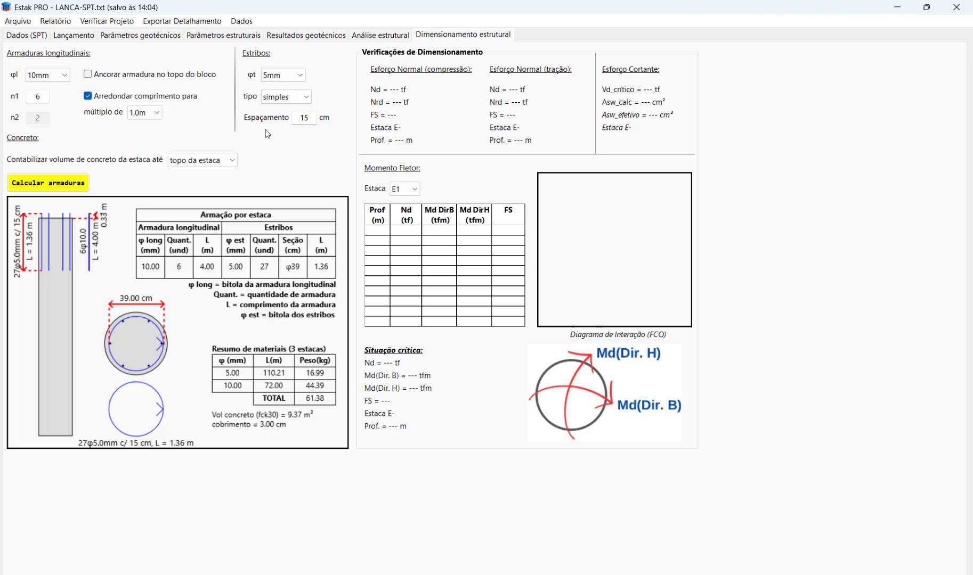
- Calculate the pile reinforcement, then set the stirrup spacing to 12 cm and recalculate
left_click(49, 185)
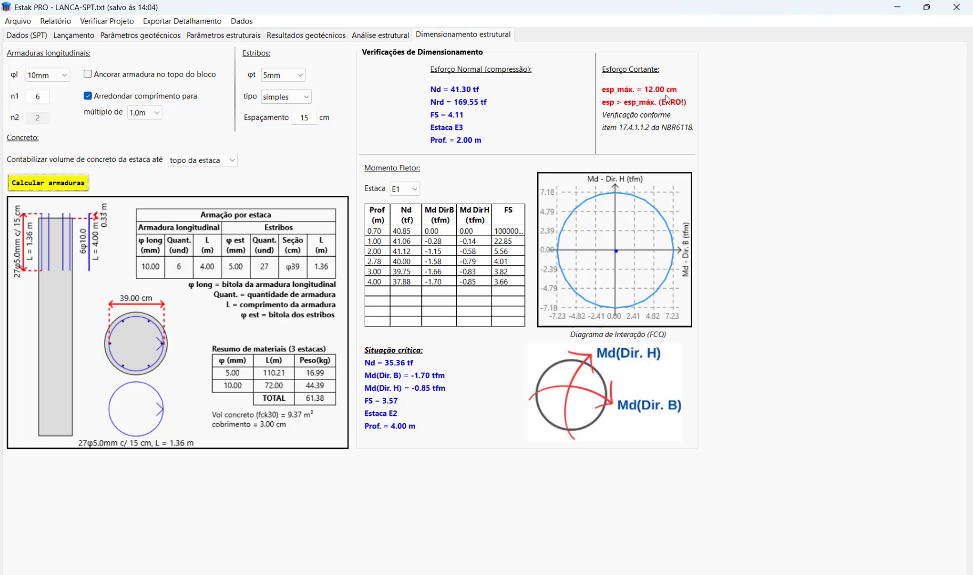
left_click_drag(304, 117, 316, 118)
type("2")
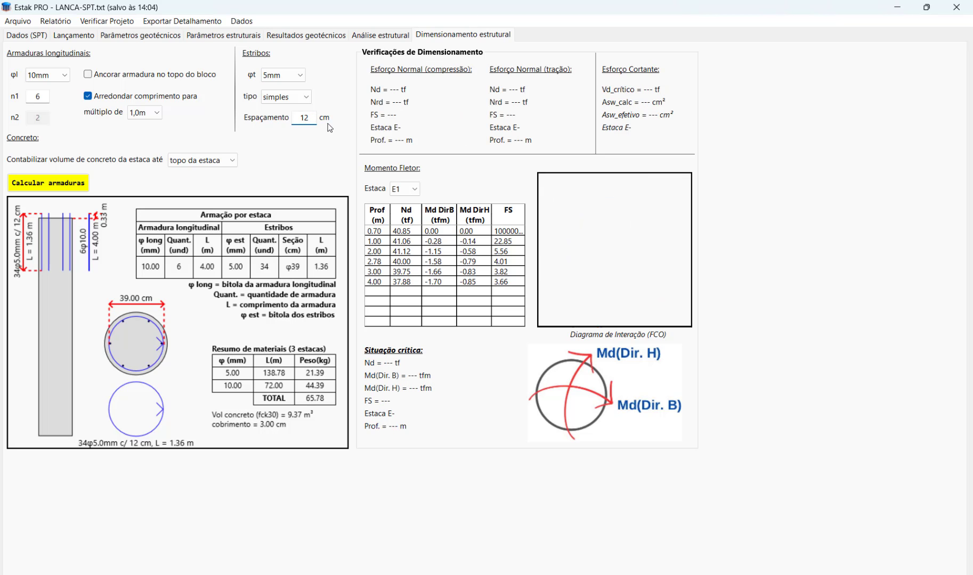
left_click(33, 190)
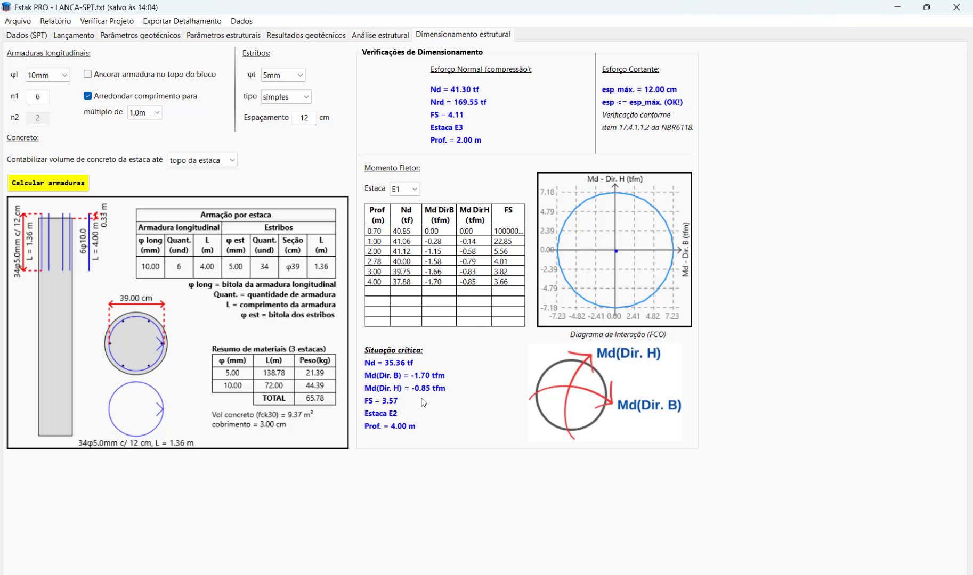
- Examine pile E2's bending moment check and its interaction diagram at the 4.00 m depth
left_click(401, 190)
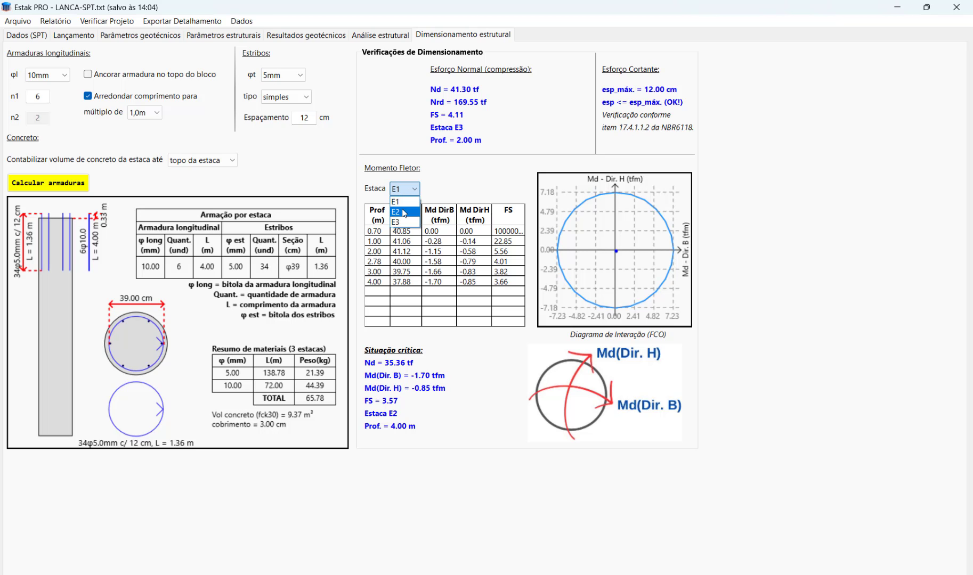
left_click(402, 209)
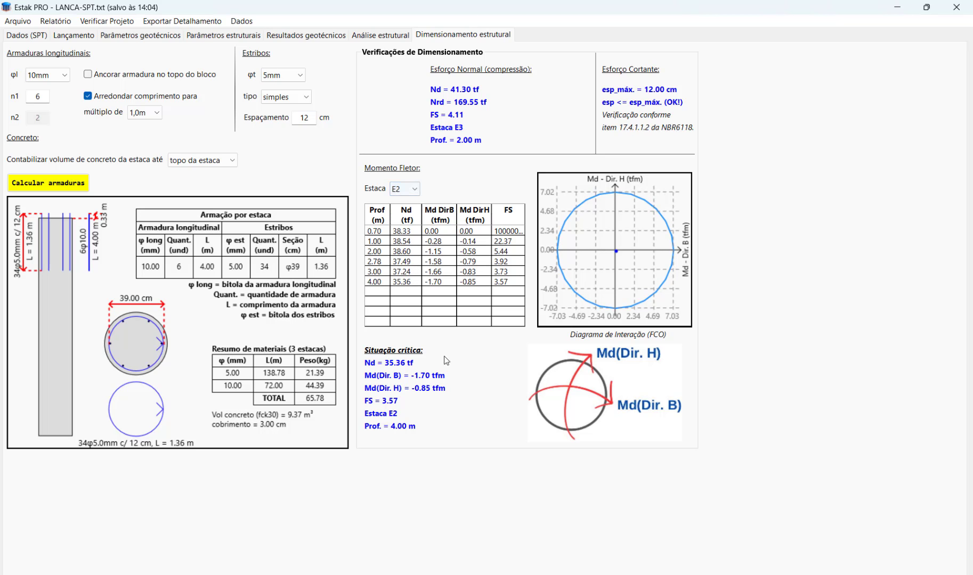
left_click(410, 283)
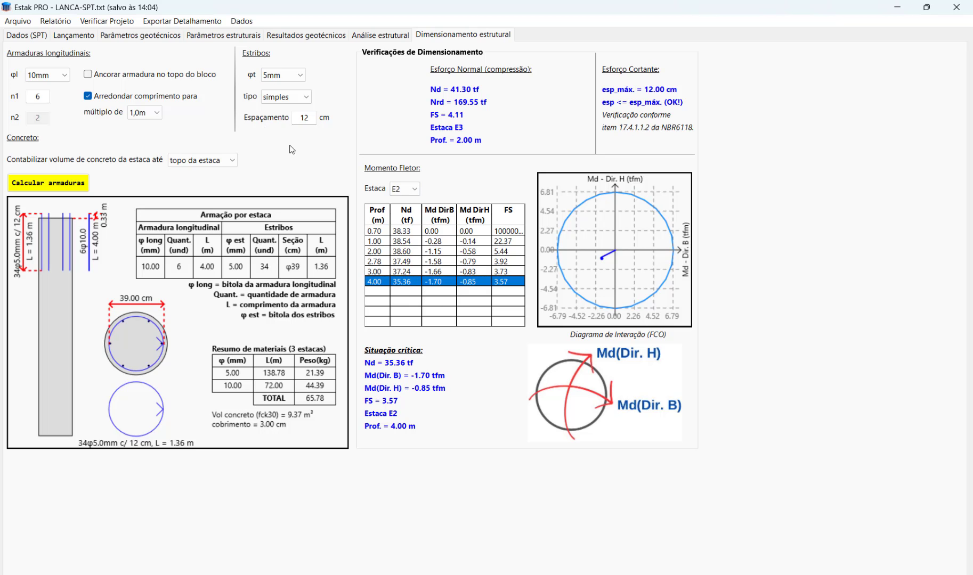
- Verify the project, read the details of Aviso 08, and close the verification messages
left_click(108, 23)
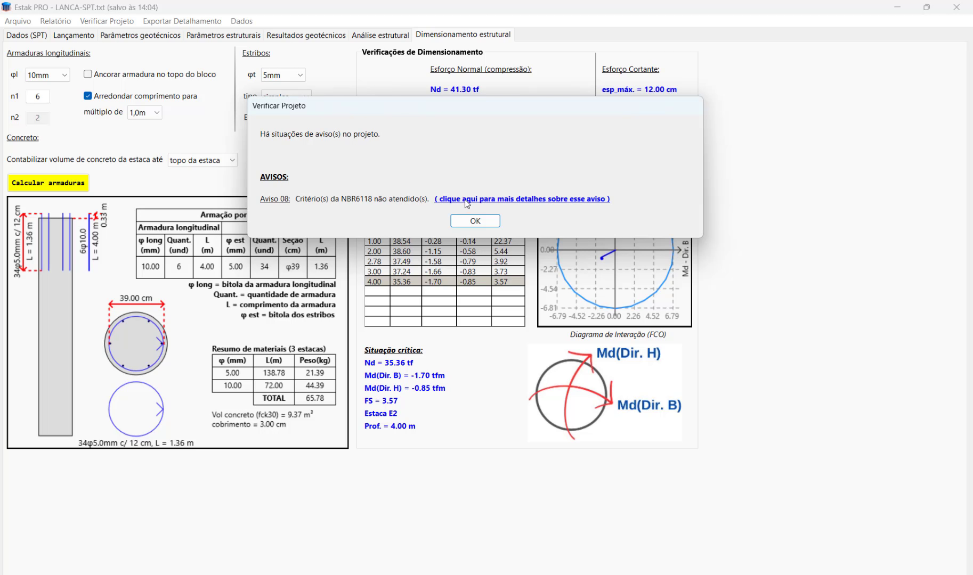
left_click(520, 199)
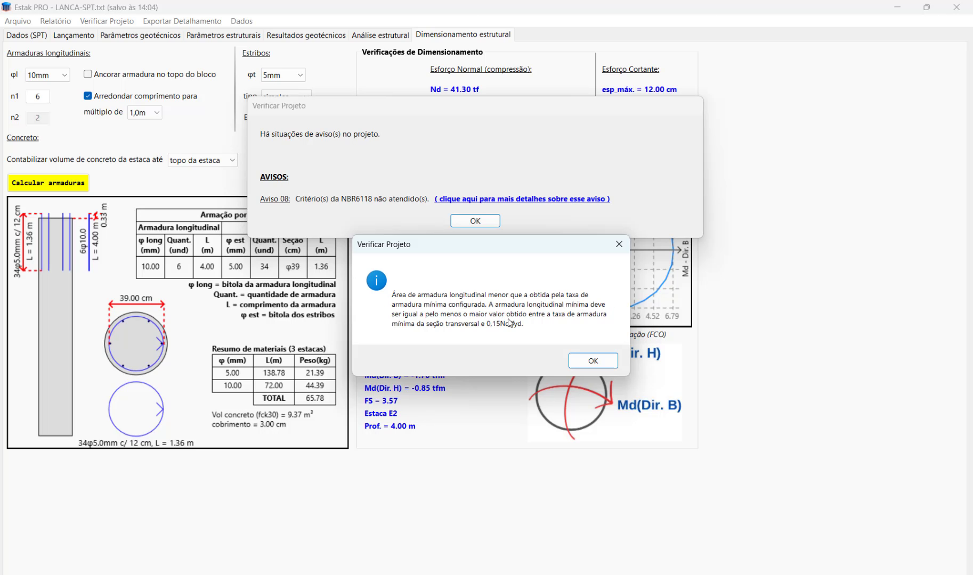
left_click(590, 360)
left_click(474, 222)
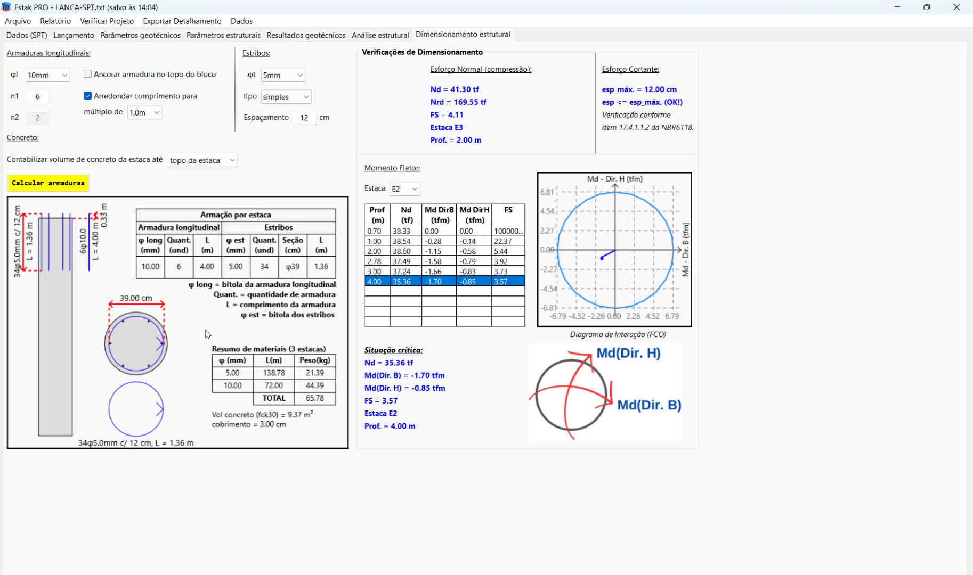
- Set the longitudinal bar diameter to 12,5mm and recalculate the reinforcement
left_click(60, 79)
left_click(47, 97)
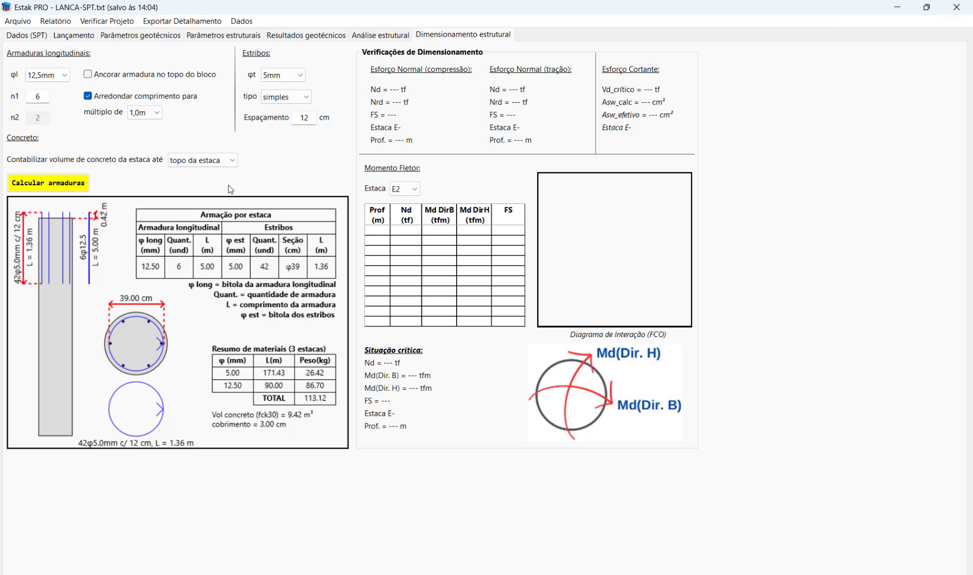
left_click(43, 185)
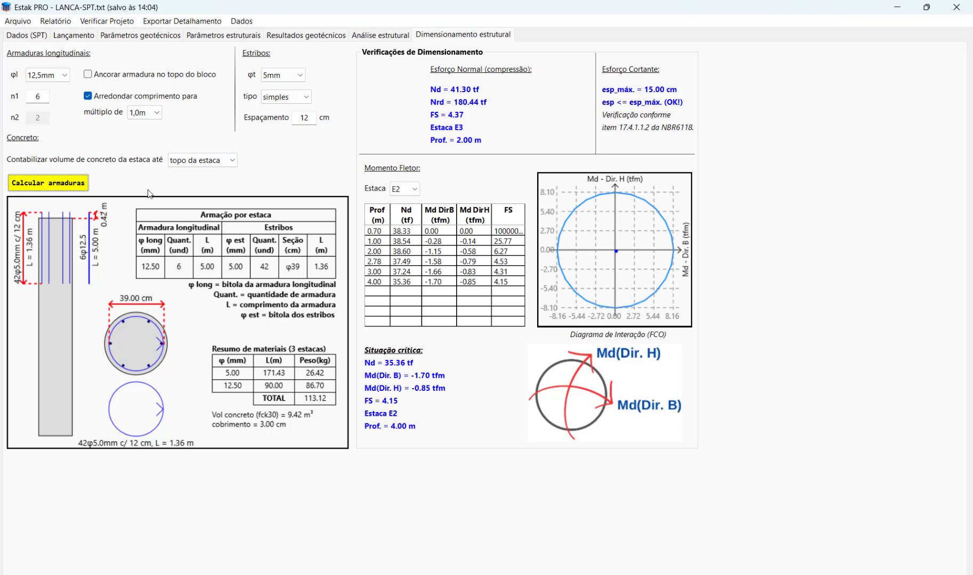
- Verify the project again with the updated reinforcement and close the verification message
left_click(107, 21)
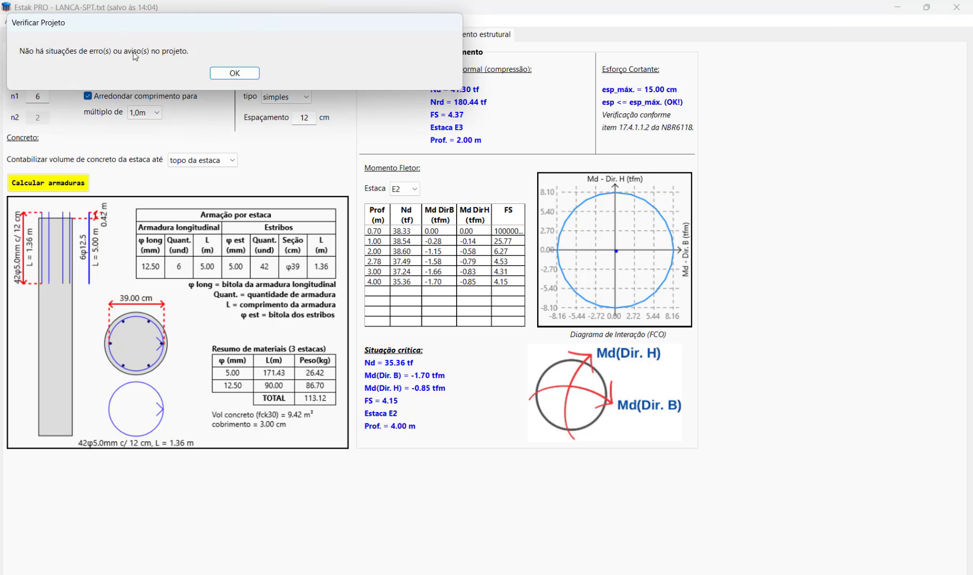
left_click(235, 73)
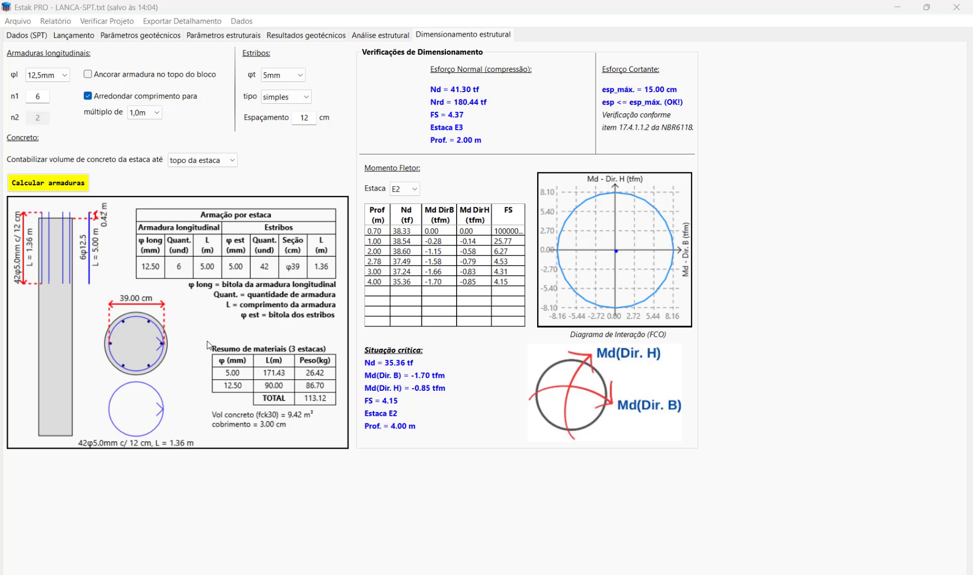
left_click(311, 142)
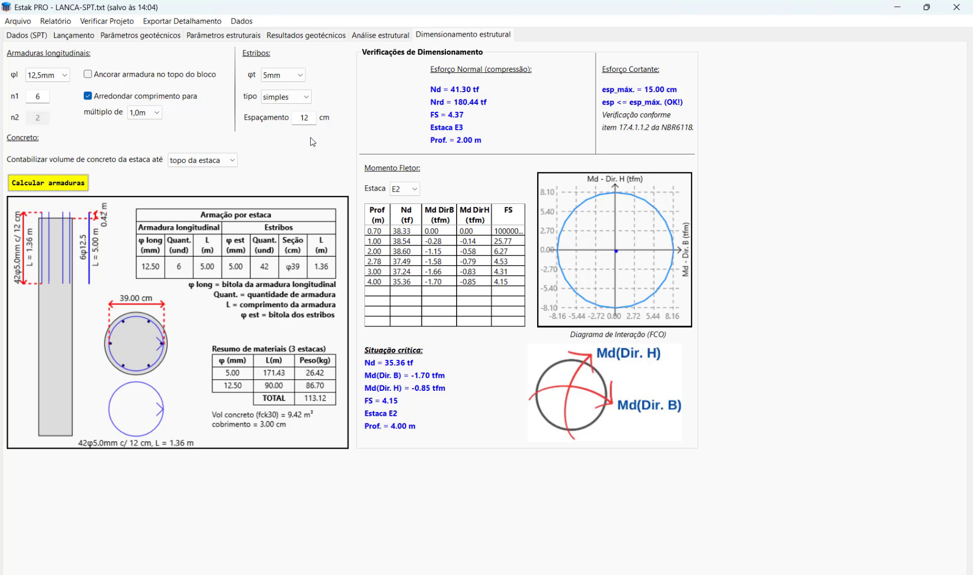
- Export the pile detailing as a DXF drawing named teste and view it in DWG TrueView
left_click(176, 22)
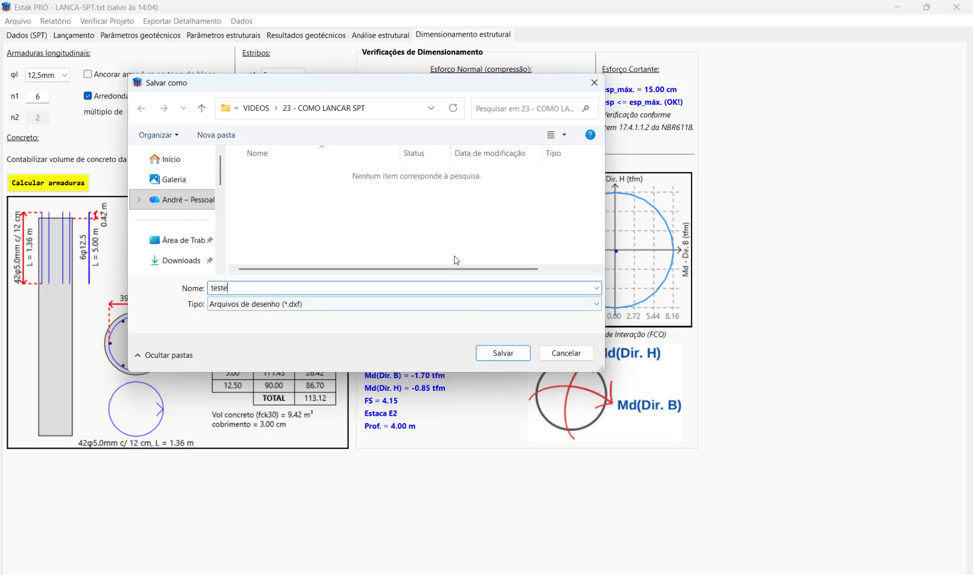
left_click(503, 353)
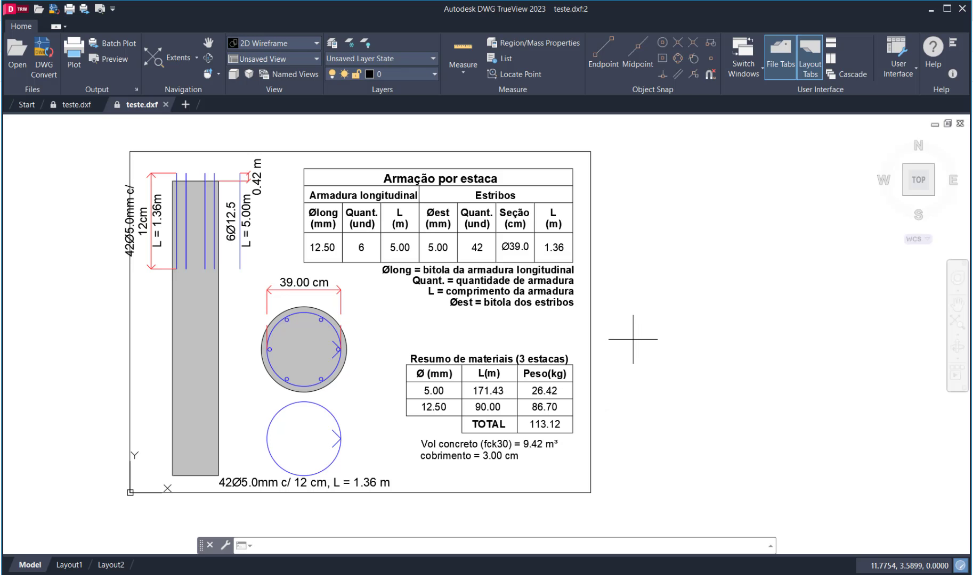
mouse_move(633, 339)
left_mouse_down()
mouse_move(659, 354)
mouse_move(657, 347)
left_mouse_up()
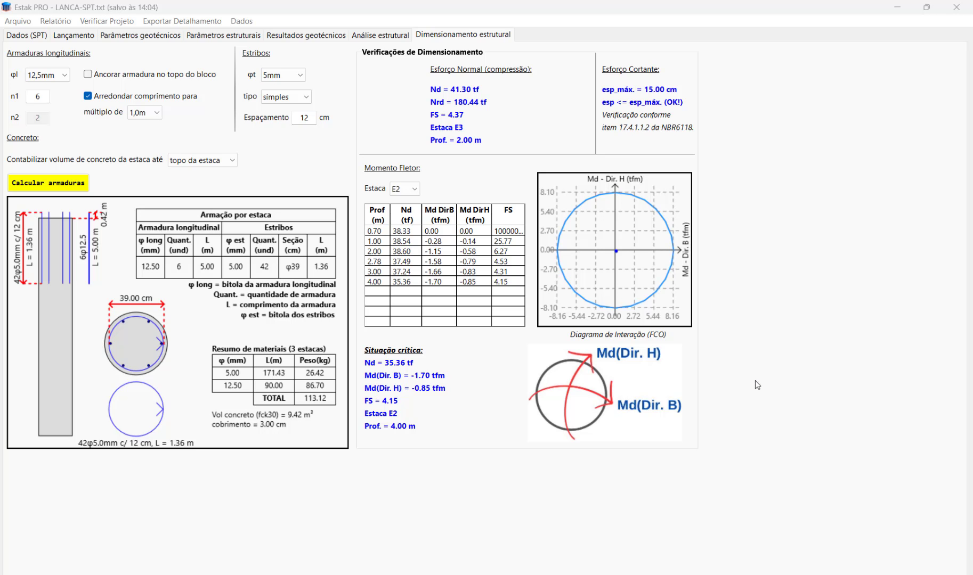
- Return to Estak PRO, review the report data form and accept it with the client, project and author left blank
left_click(290, 11)
left_click(60, 22)
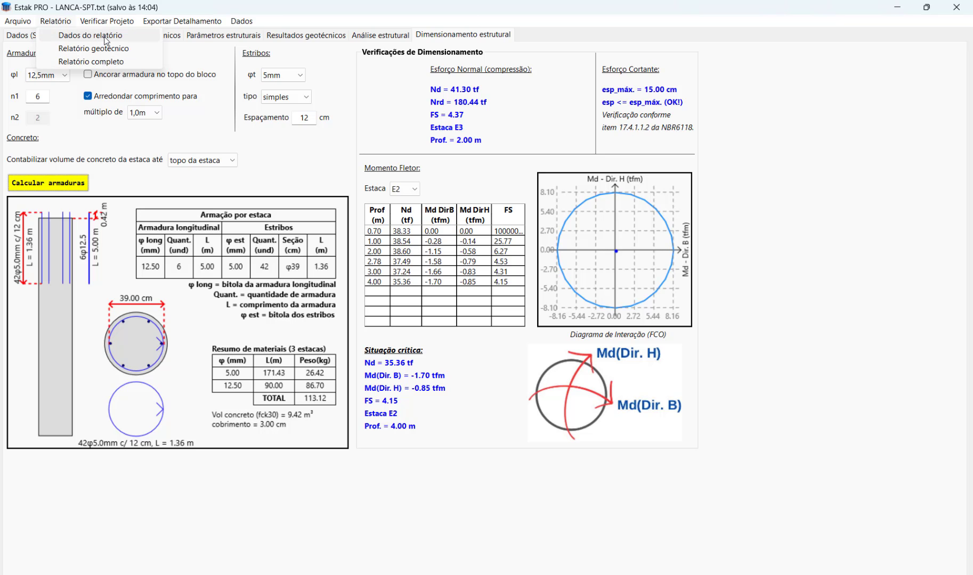
left_click(106, 37)
left_click_drag(123, 22, 232, 80)
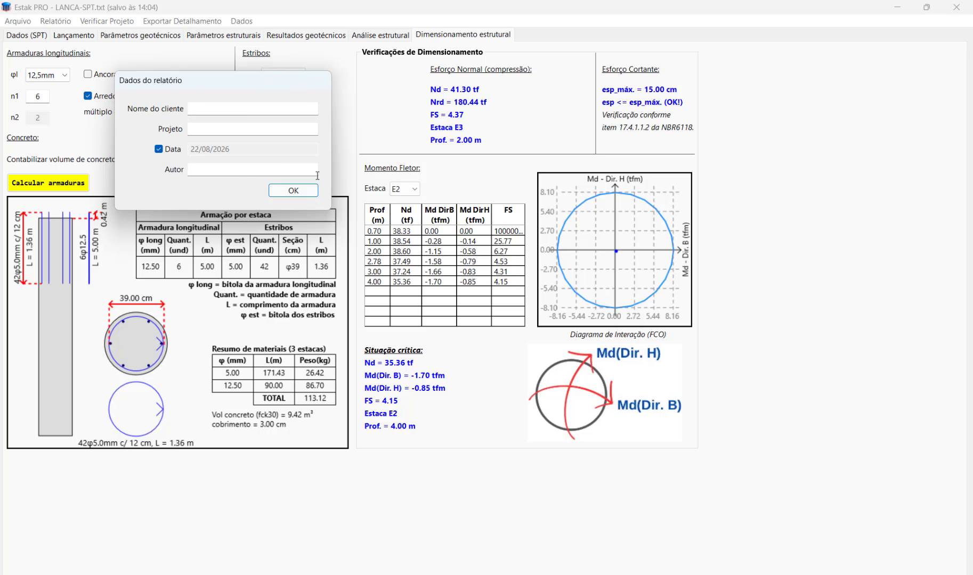
left_click(293, 190)
- Generate the complete report and save it as a PDF named relat-estakpro
left_click(60, 21)
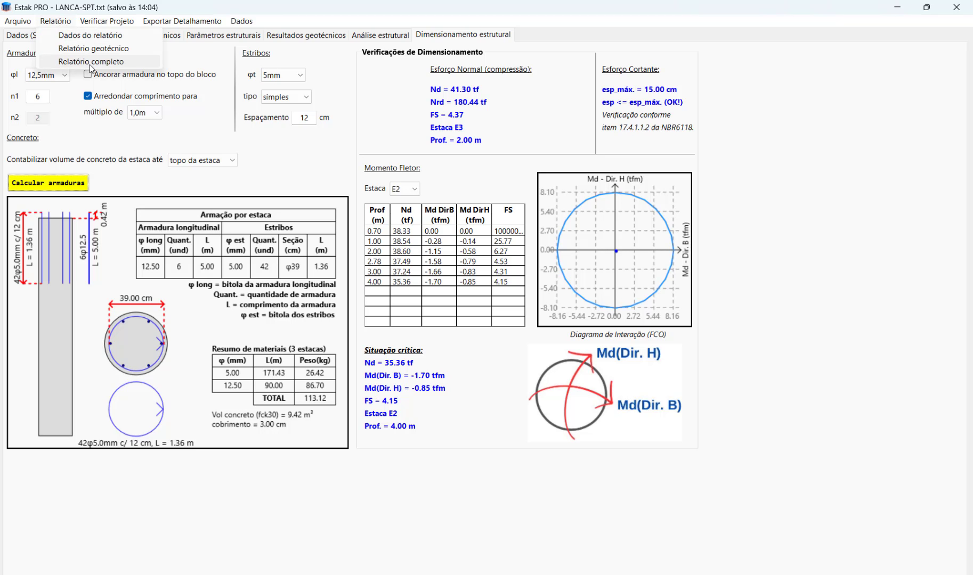
left_click(91, 63)
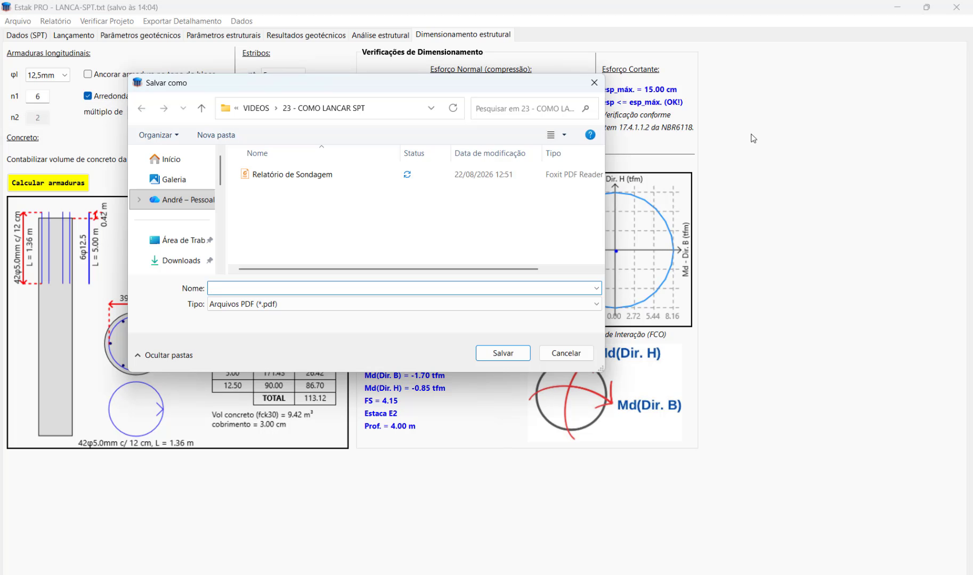
type("re")
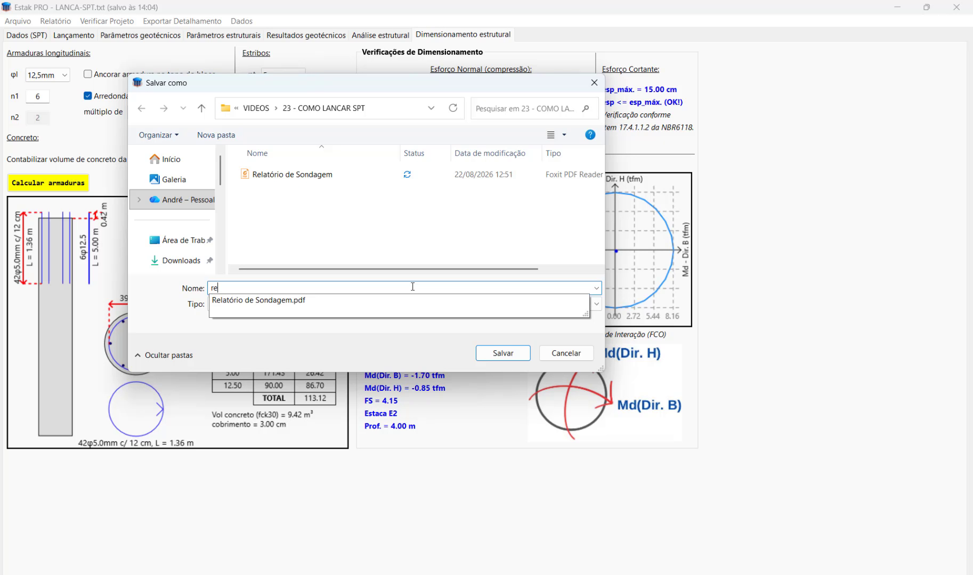
type("lat-estakpro")
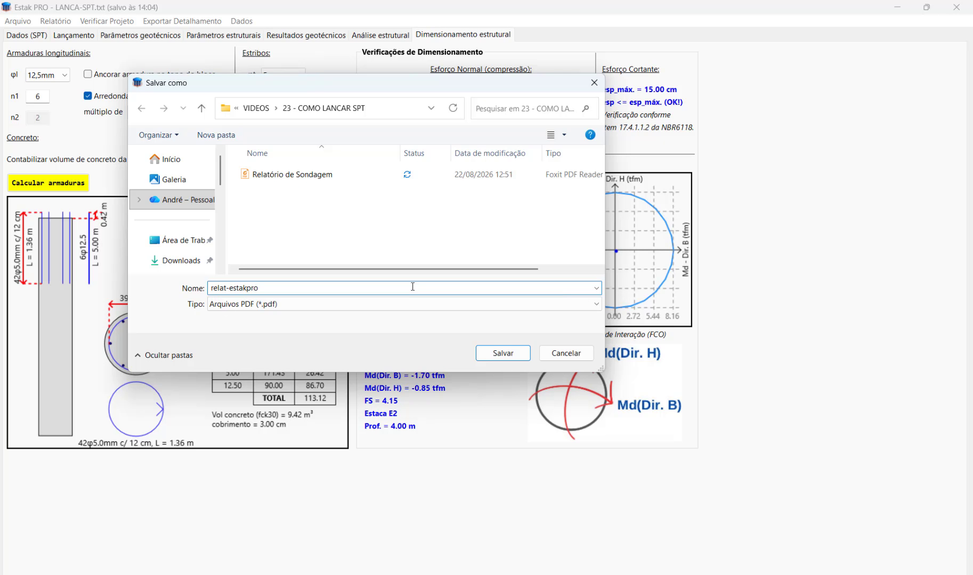
left_click(503, 353)
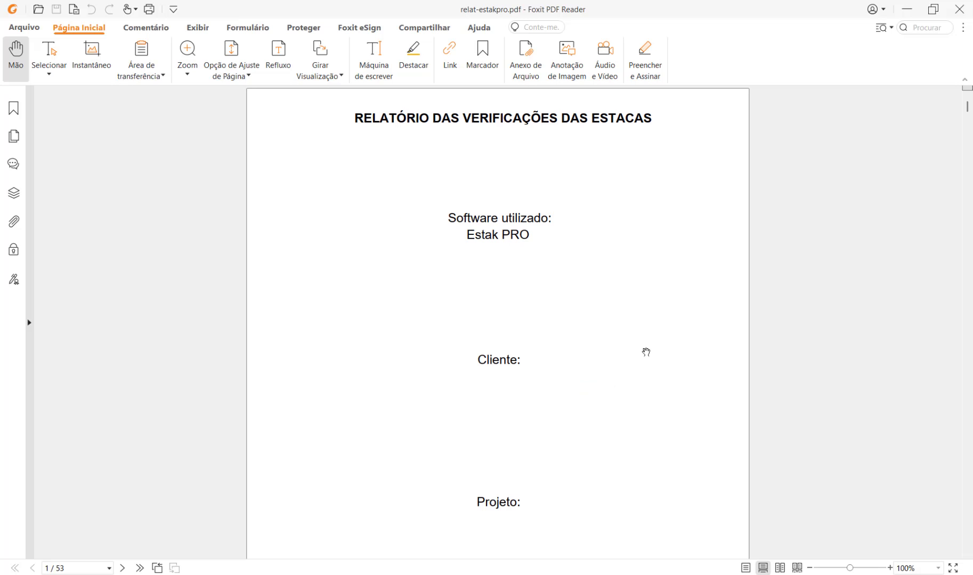
- Review the PDF report from the cover through the table of contents to the SP-01 borehole section
scroll(645, 349, "down", 10)
scroll(656, 368, "down", 20)
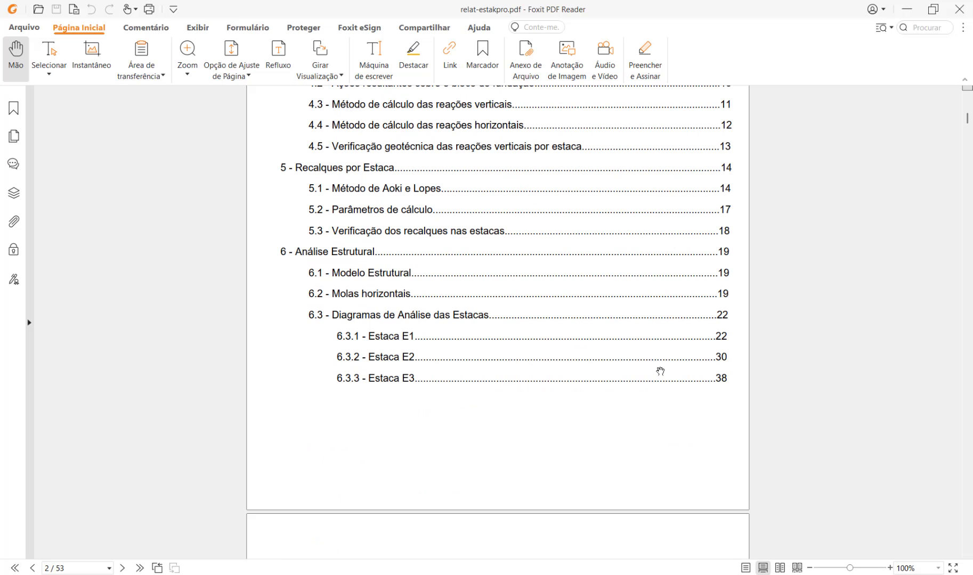
scroll(663, 369, "down", 5)
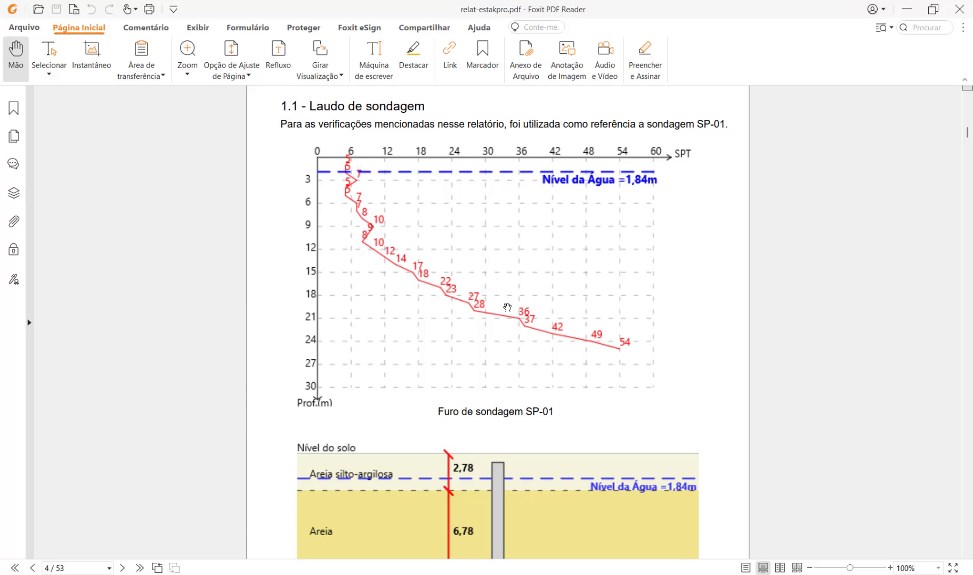